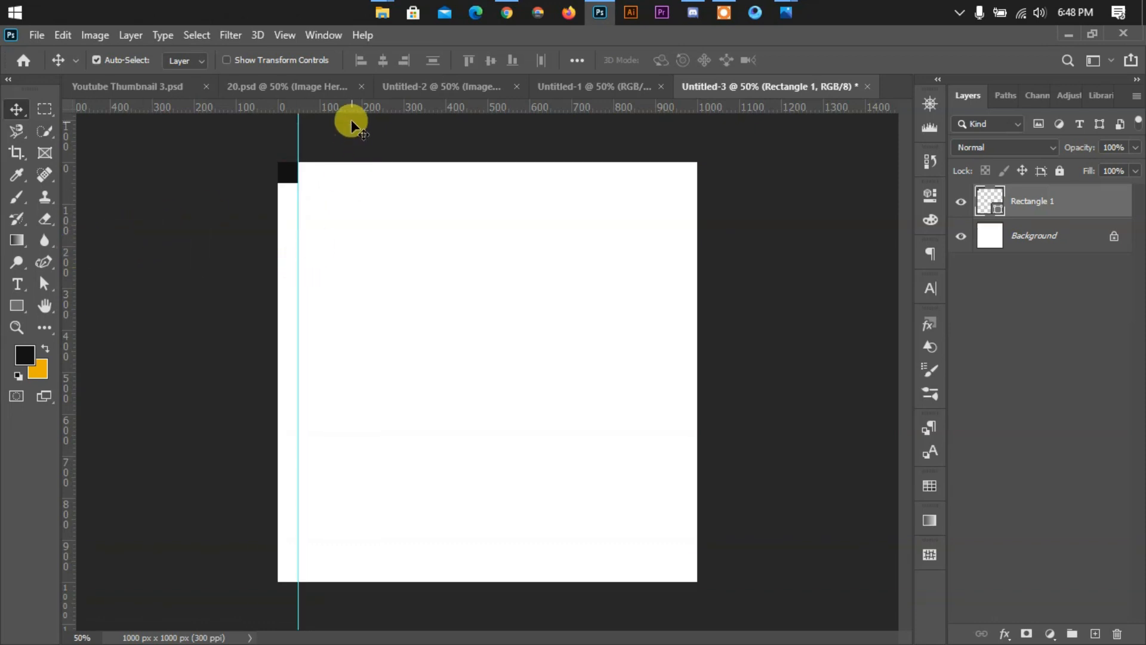
# - Add guides about 50 px inside the top, right and bottom canvas edges using the black square as spacer, and delete the square
pyautogui.moveTo(352, 110); pyautogui.dragTo(684, 571)
pyautogui.moveTo(88, 464); pyautogui.dragTo(690, 478)
pyautogui.moveTo(706, 110); pyautogui.dragTo(695, 576)
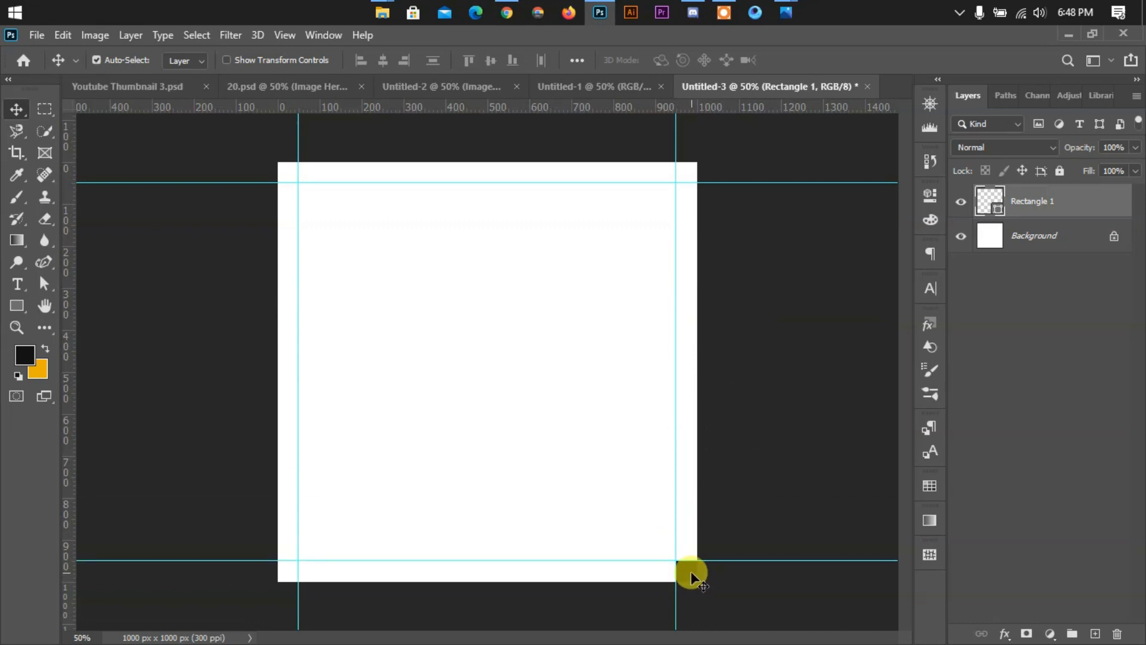
pyautogui.press('Delete')
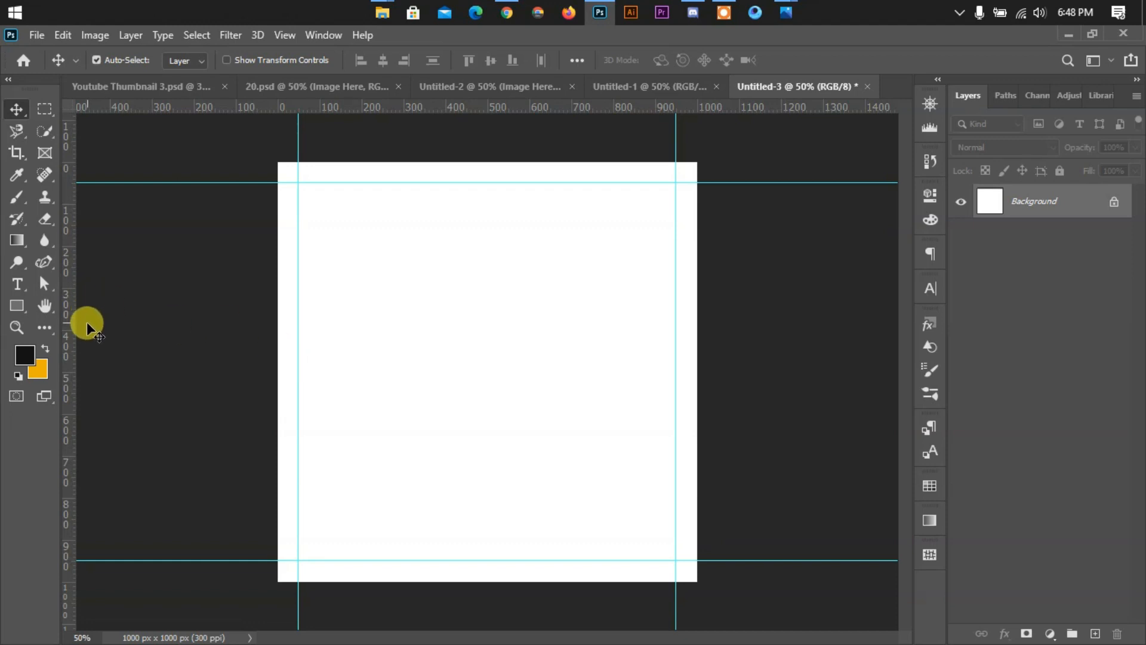
# - Draw a near-black rectangle shape of about 1012 × 1004 px covering the whole canvas
pyautogui.click(17, 305)
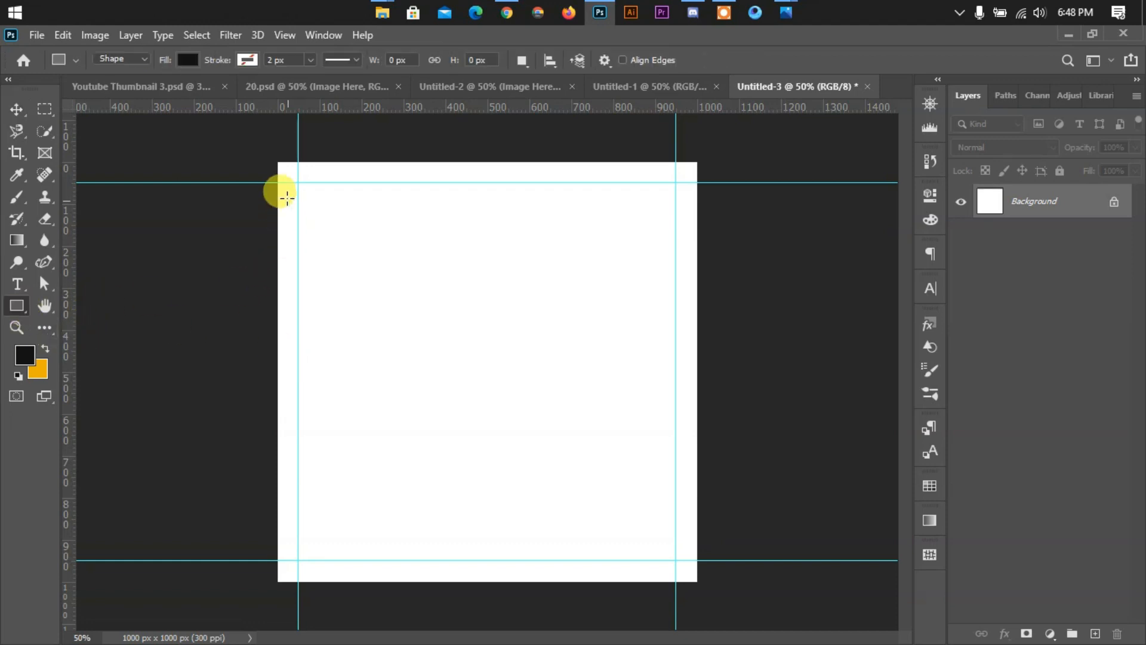
pyautogui.moveTo(276, 160); pyautogui.dragTo(700, 580)
pyautogui.click(888, 191)
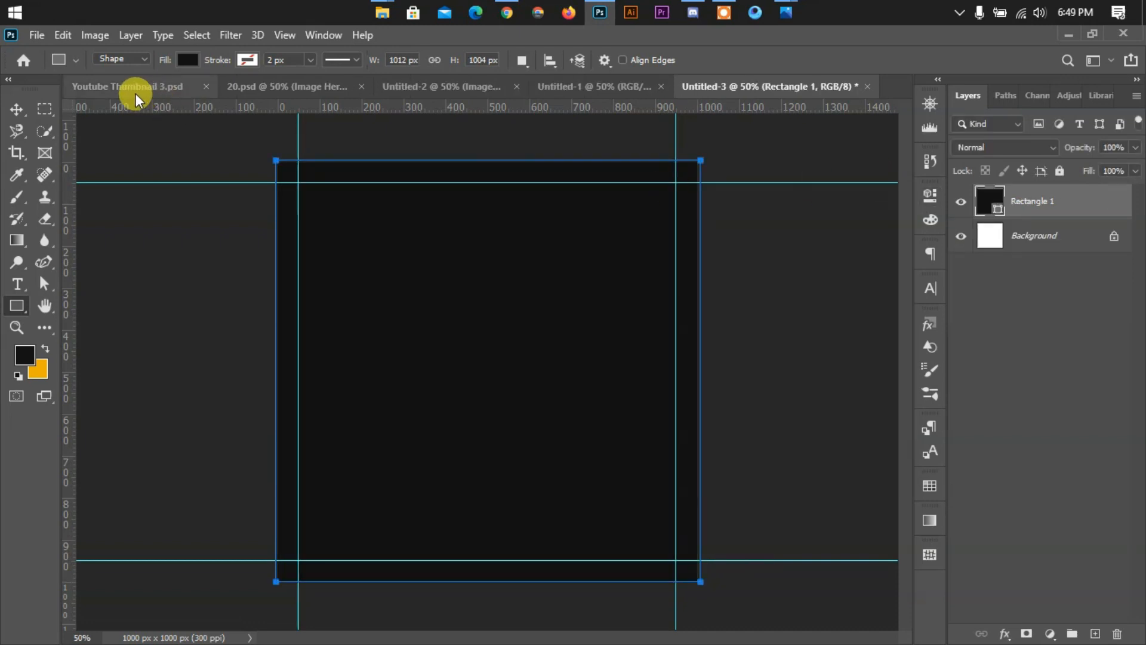
# - Transform the near-black rectangle so its edges match the canvas edges
pyautogui.click(15, 109)
pyautogui.hotkey('ctrl', 't')
pyautogui.moveTo(288, 167); pyautogui.dragTo(277, 163)
pyautogui.moveTo(698, 579); pyautogui.dragTo(693, 574)
pyautogui.click(831, 60)
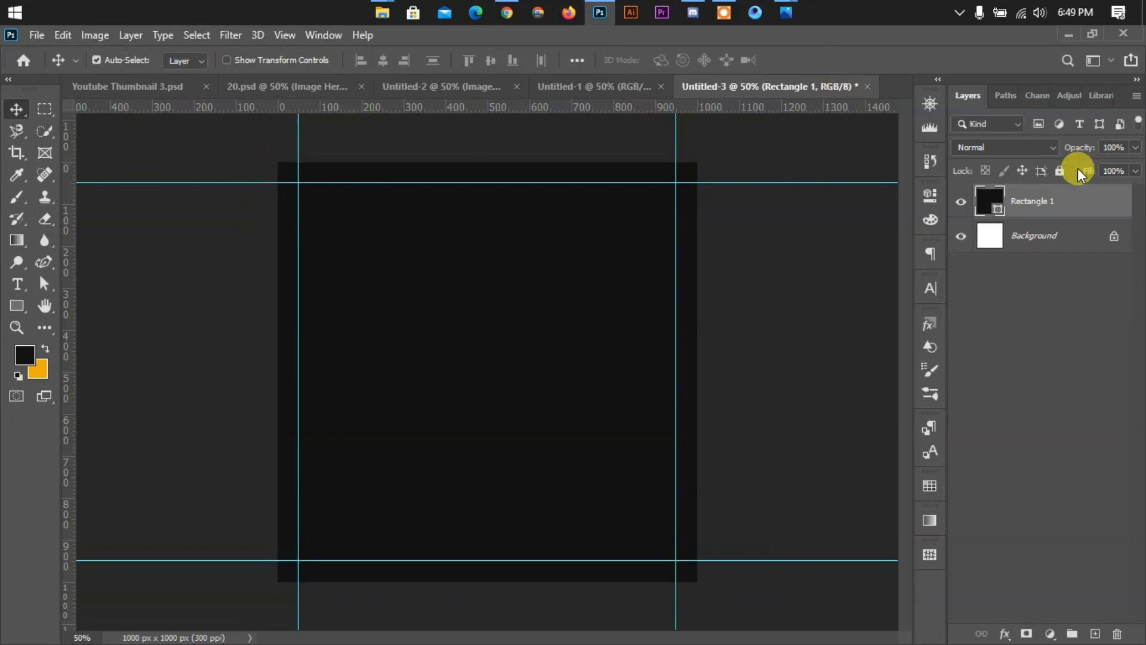
# - Delete the white Background layer
pyautogui.rightClick(1073, 200)
pyautogui.click(1083, 235)
pyautogui.click(1080, 235)
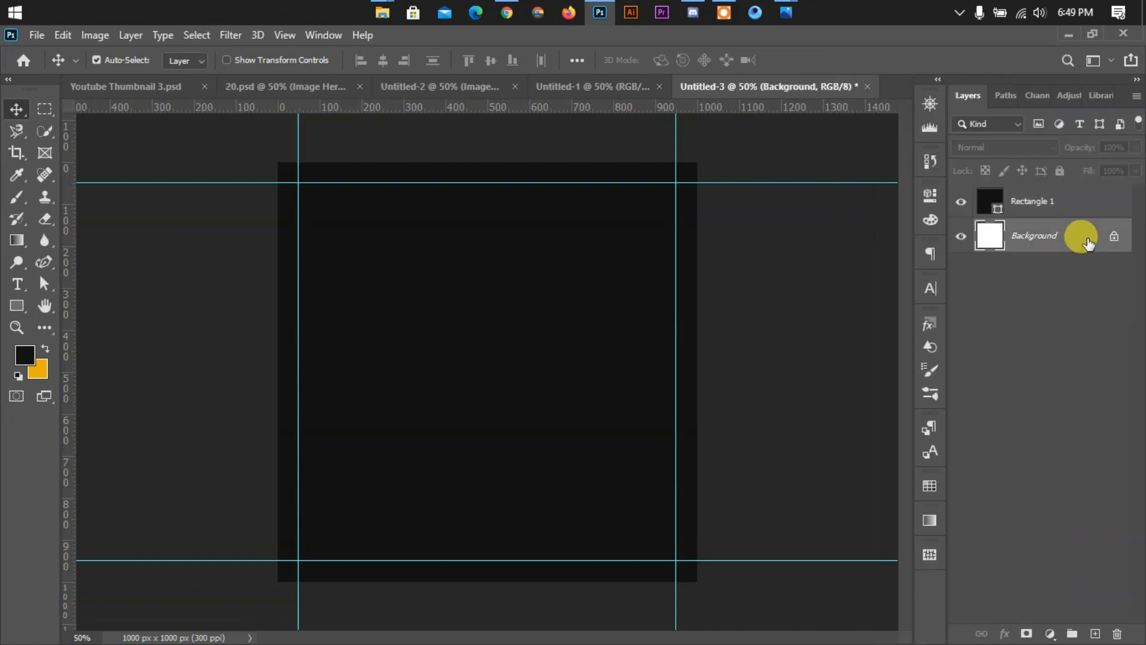
pyautogui.press('Delete')
# - Add a radial Gradient Overlay to the rectangle layer using the pink-to-black preset gradient
pyautogui.rightClick(1034, 203)
pyautogui.click(877, 48)
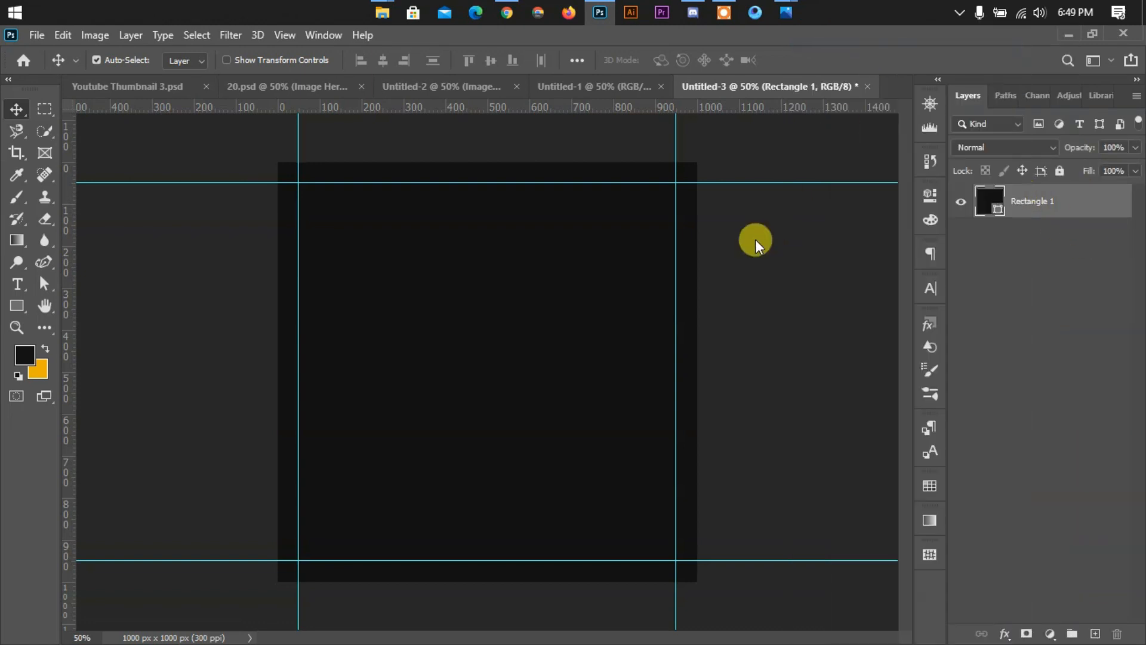
pyautogui.click(485, 436)
pyautogui.moveTo(729, 182); pyautogui.dragTo(1037, 274)
pyautogui.click(1072, 287)
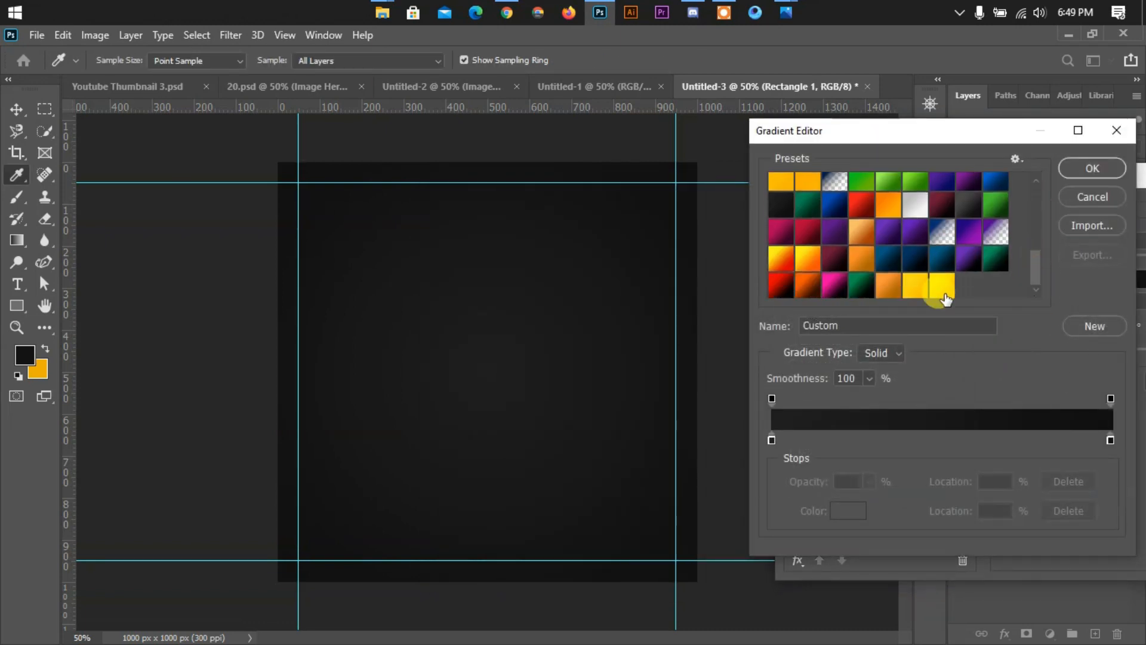
pyautogui.click(835, 285)
# - Keep the gradient's colour stops at #fb00a5 and #000000 and apply the overlay to the rectangle
pyautogui.doubleClick(772, 440)
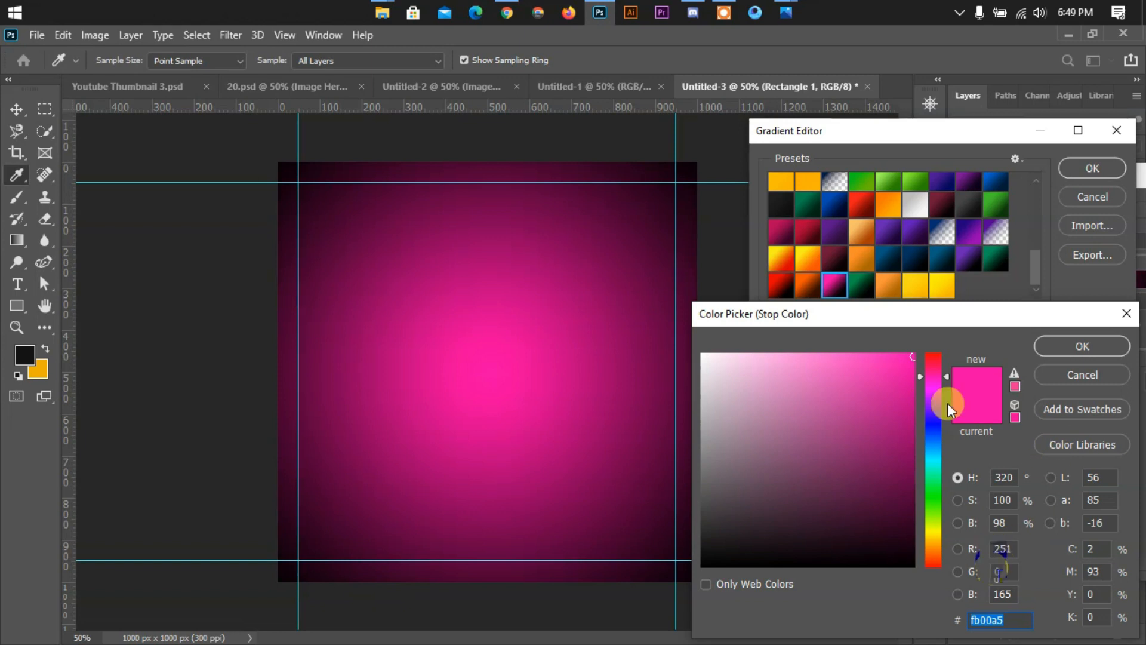
pyautogui.click(1075, 349)
pyautogui.doubleClick(1111, 440)
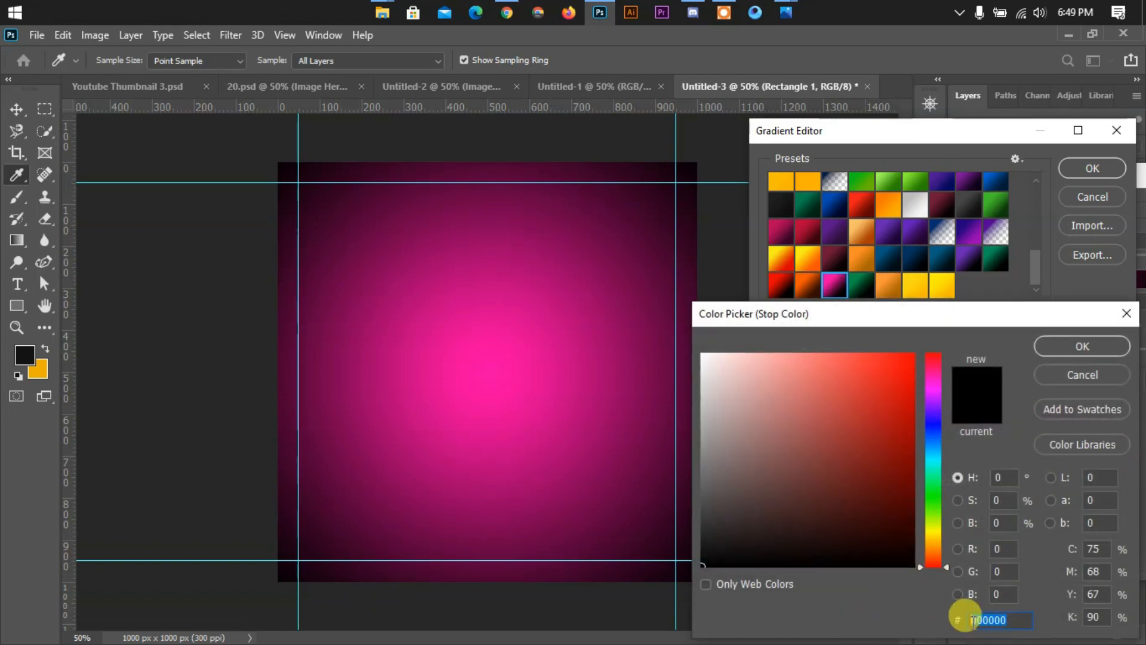
pyautogui.click(1083, 349)
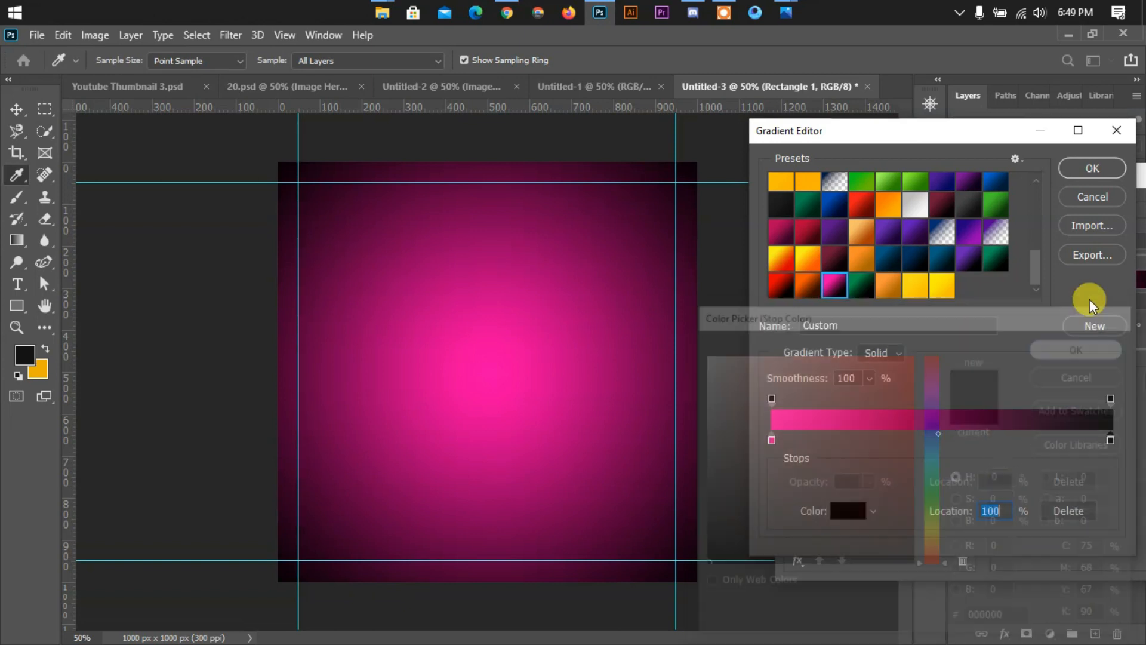
pyautogui.click(1092, 167)
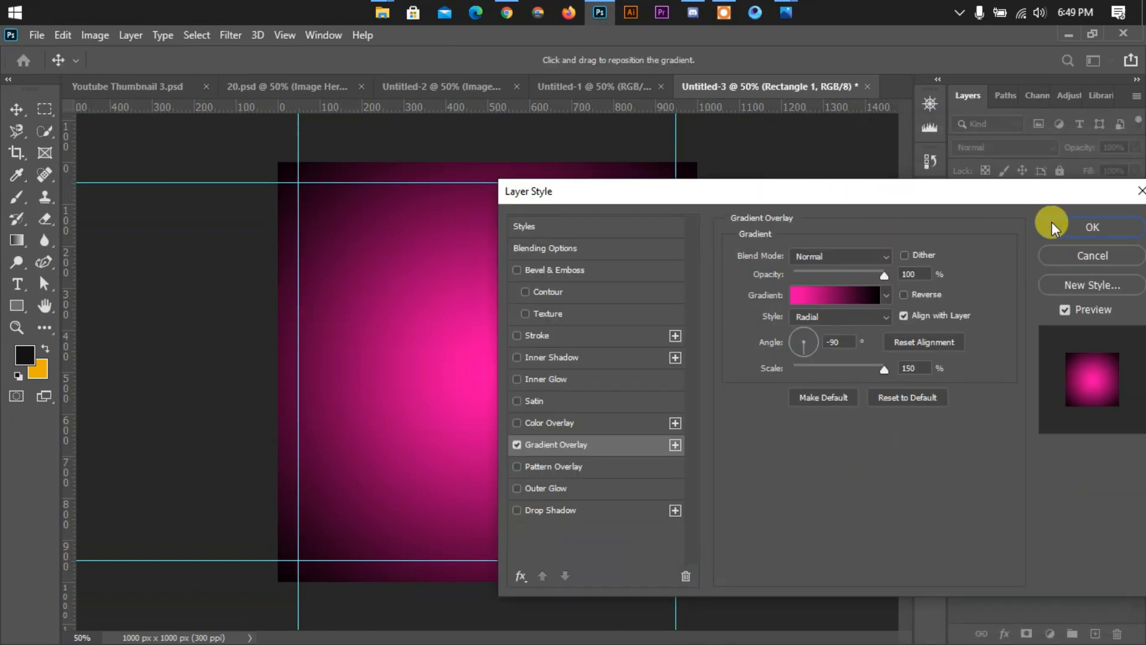
pyautogui.click(1060, 225)
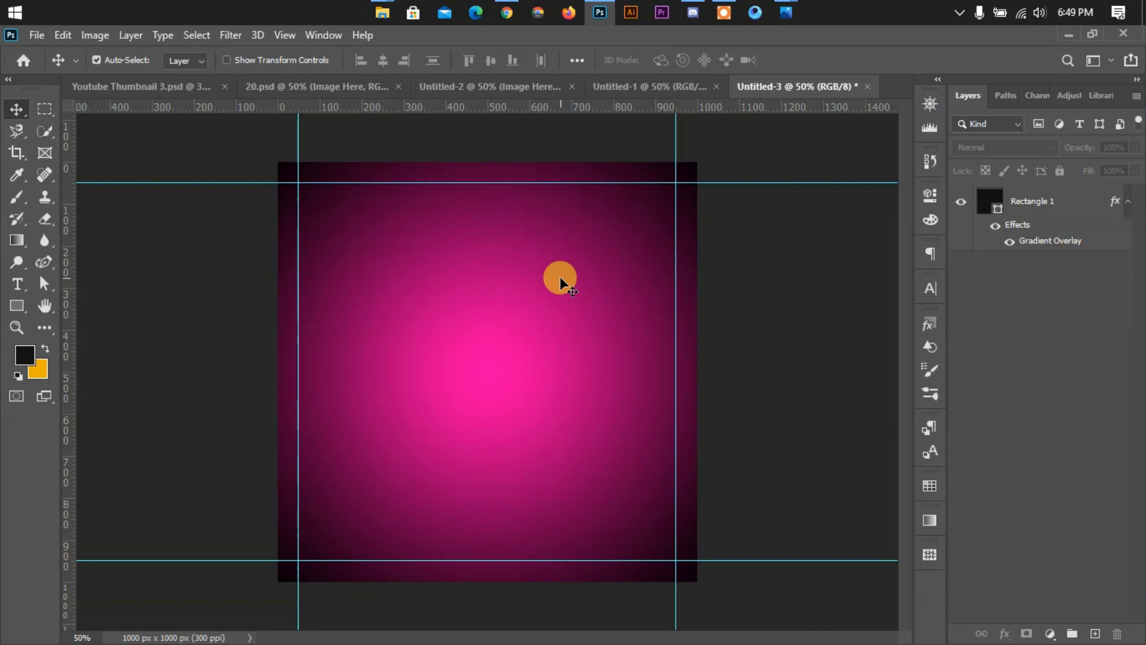
# - Collapse the rectangle layer's effects list and set the shape's fill to pink #f300a0 sampled from the gradient's bright area
pyautogui.click(560, 277)
pyautogui.click(1129, 201)
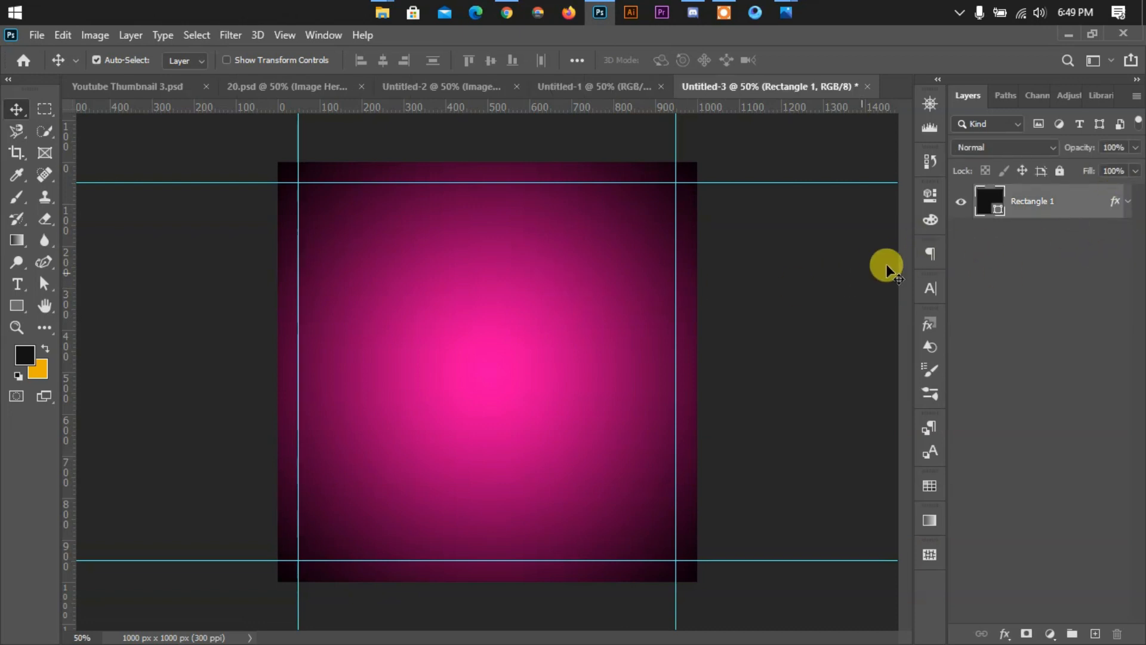
pyautogui.doubleClick(990, 201)
pyautogui.click(493, 340)
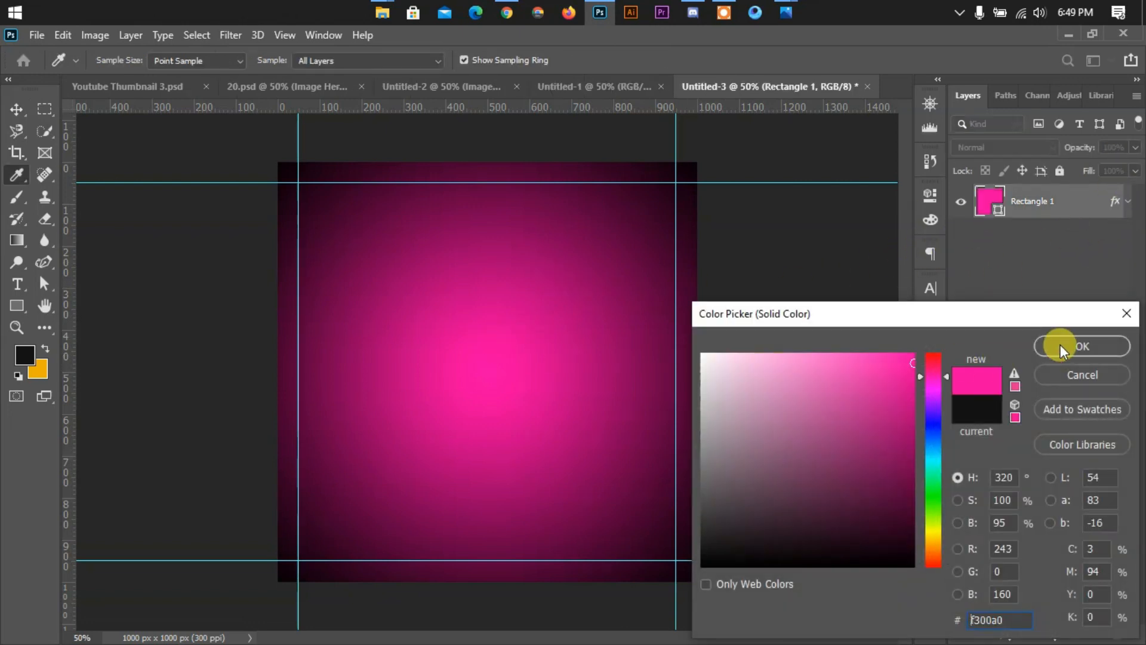
pyautogui.click(1061, 347)
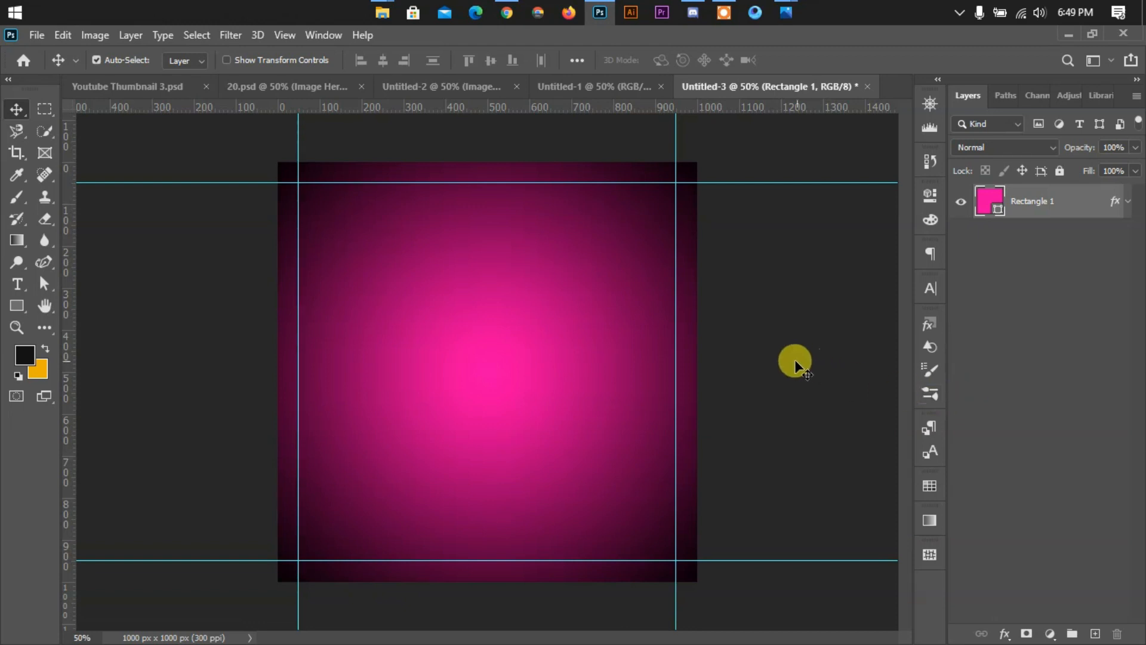
pyautogui.click(746, 311)
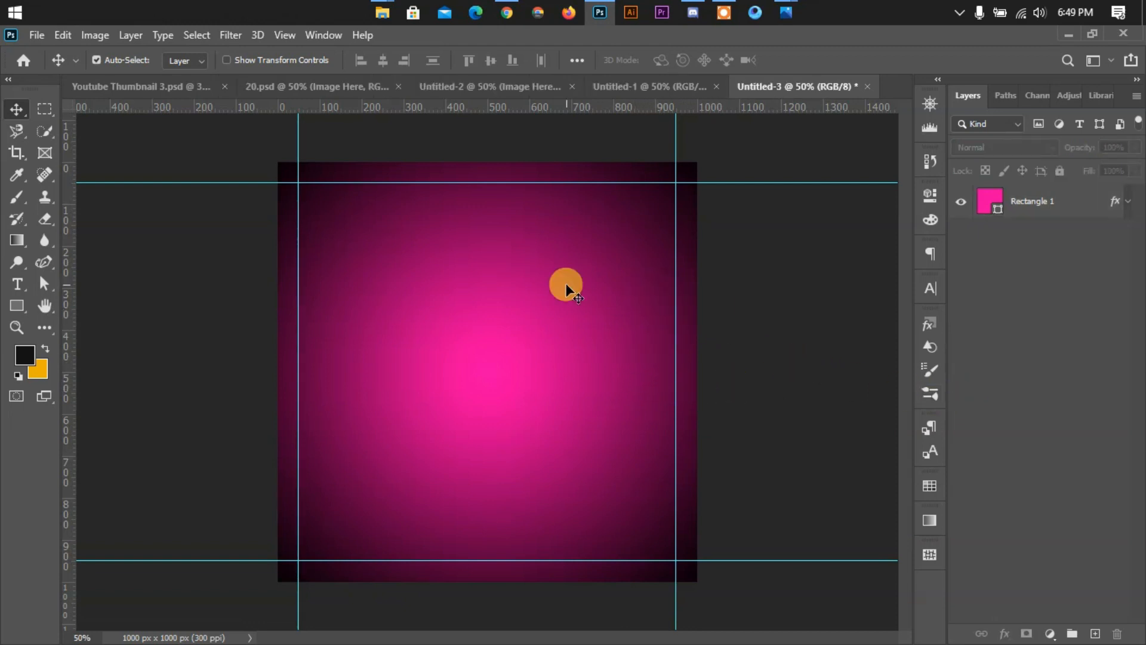
# - Create a new layer above the rectangle and choose the Lens Flare 2 brush at 2835 px for the Brush tool
pyautogui.click(19, 196)
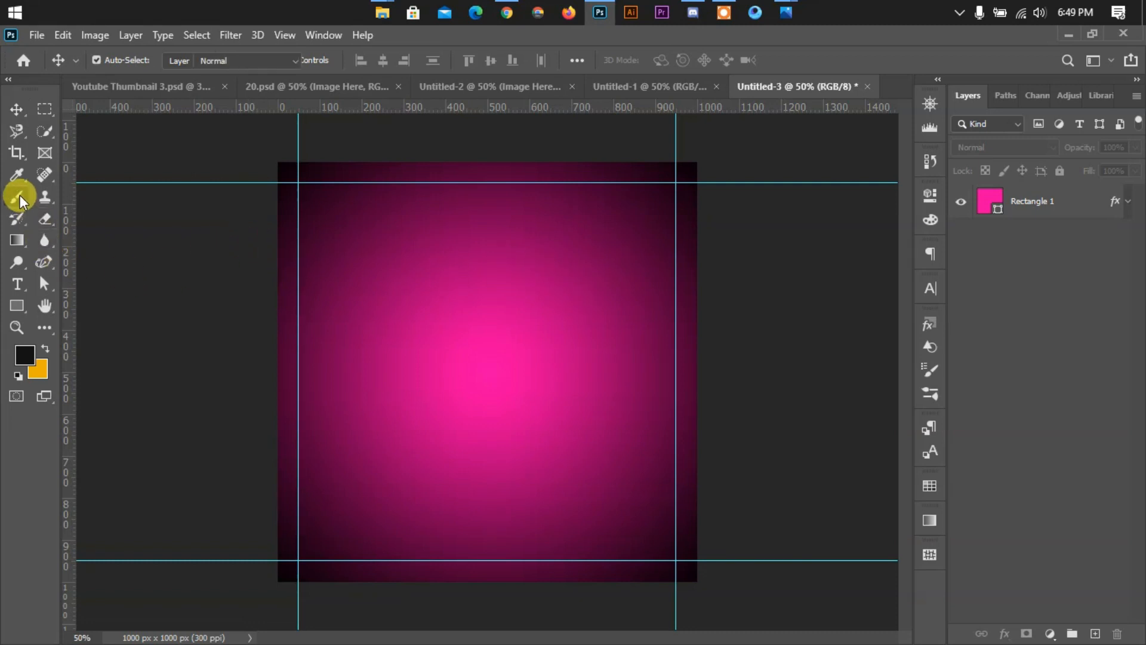
pyautogui.click(1095, 634)
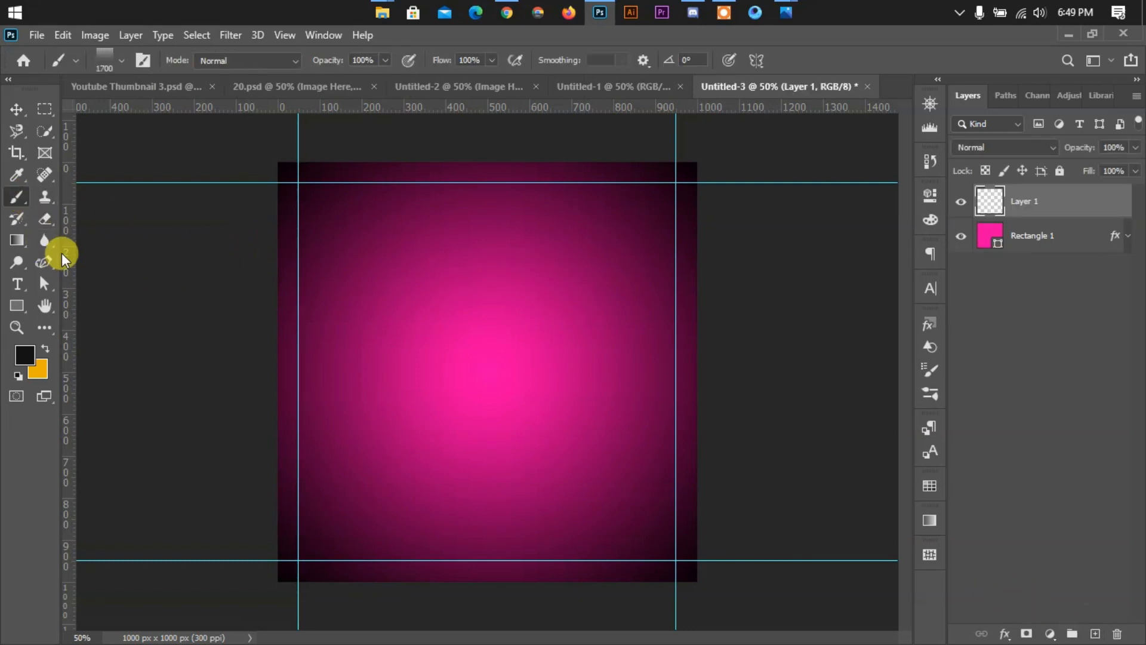
pyautogui.click(121, 60)
pyautogui.scroll(-15, 470, 406)
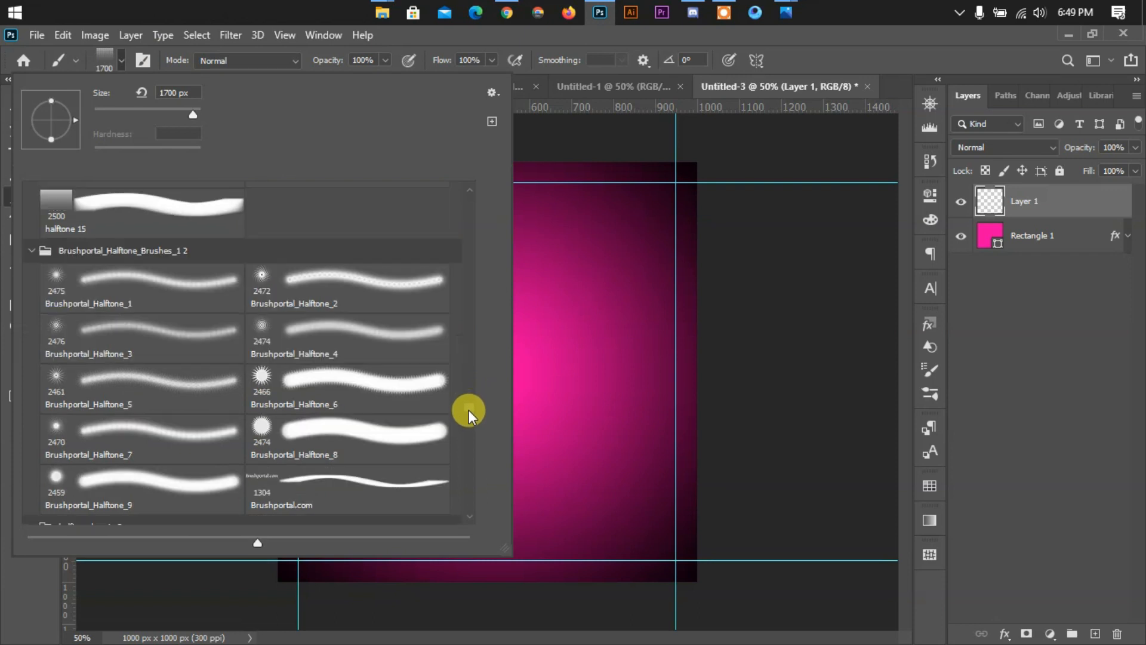
pyautogui.scroll(-5, 469, 415)
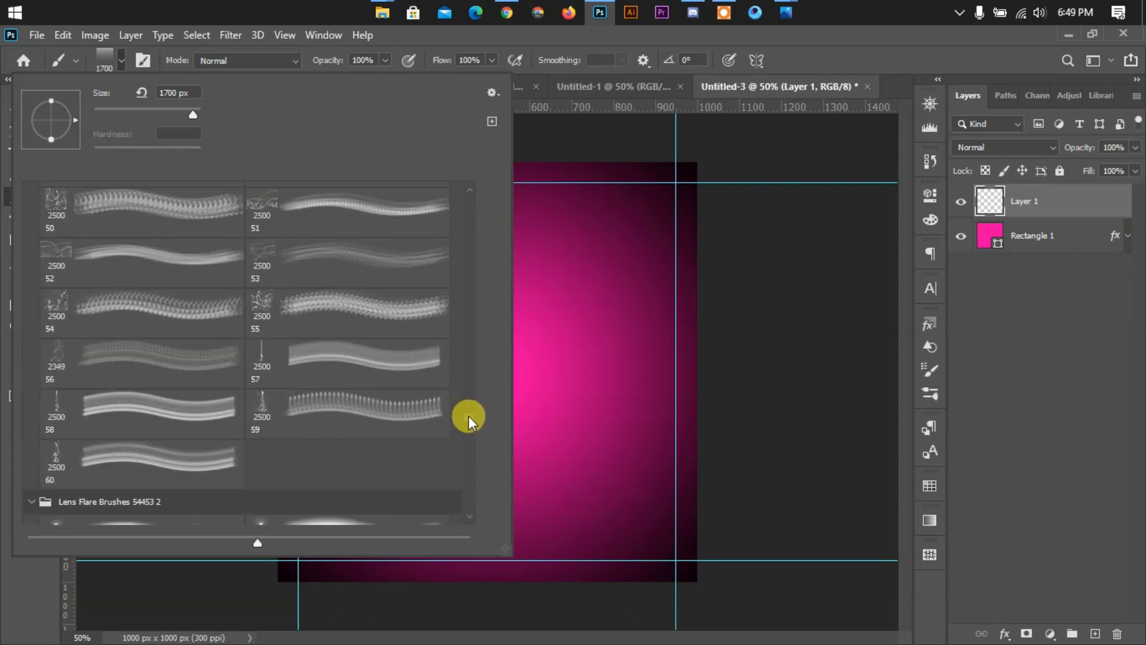
pyautogui.scroll(15, 468, 417)
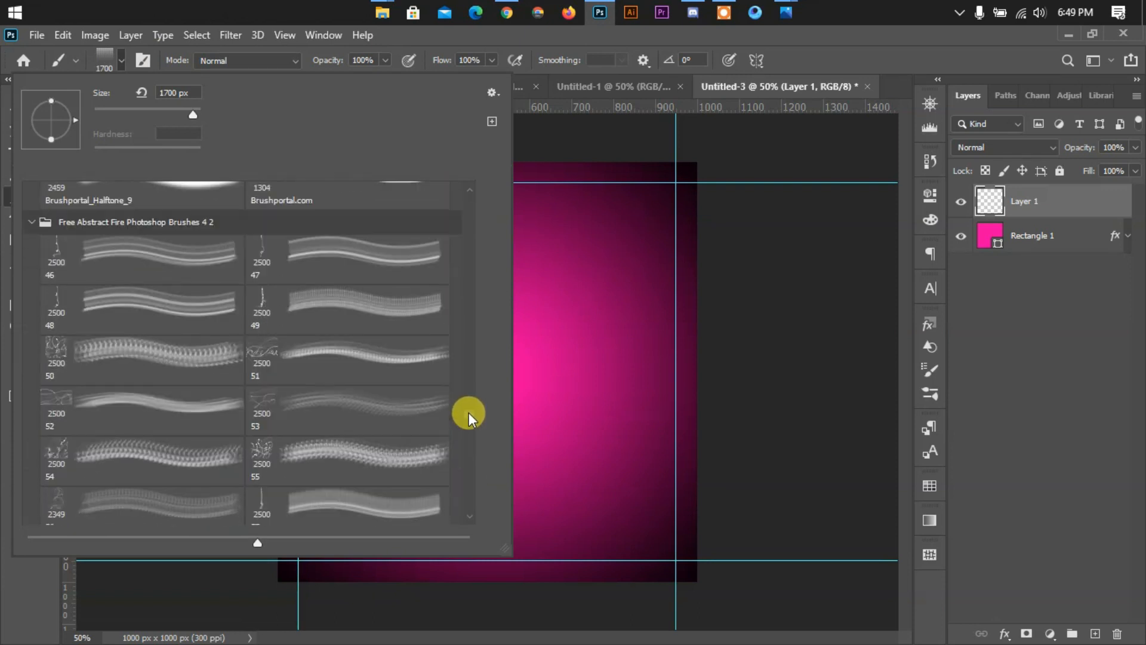
pyautogui.scroll(-12, 468, 413)
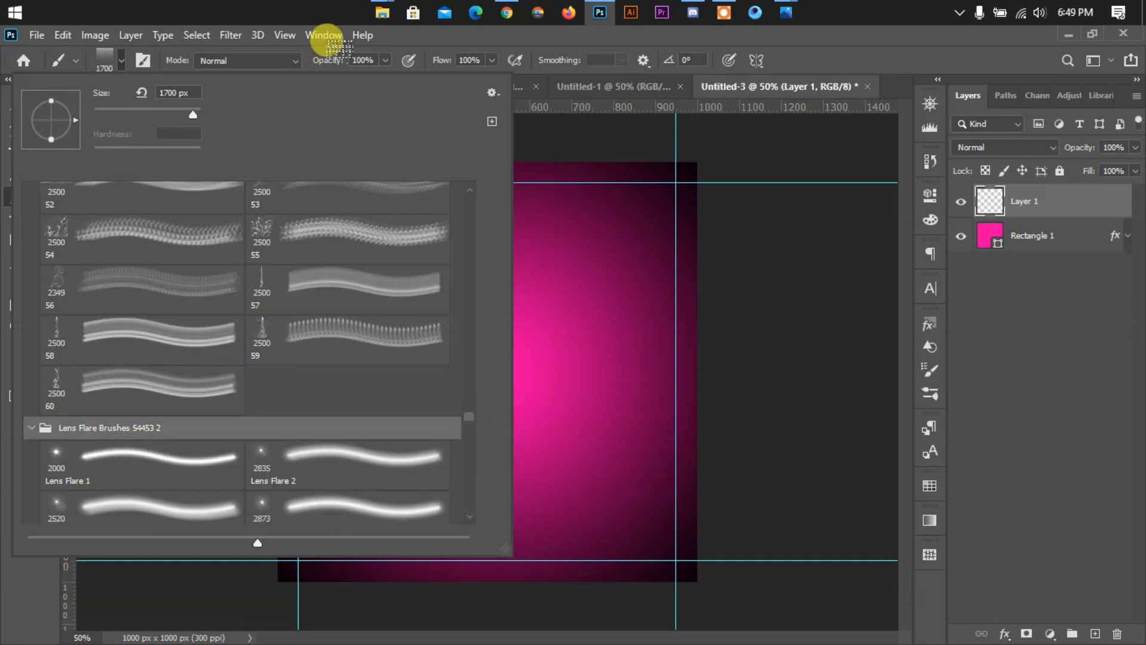
pyautogui.click(271, 453)
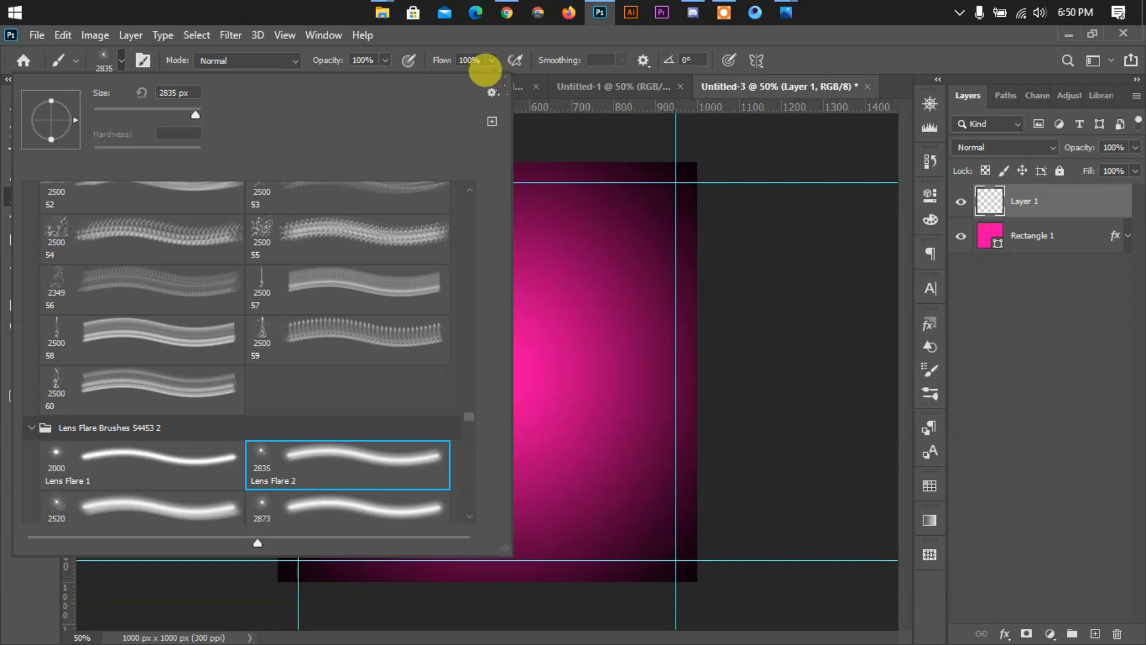
pyautogui.click(188, 457)
pyautogui.moveTo(469, 417)
pyautogui.mouseDown()
pyautogui.moveTo(471, 400)
pyautogui.moveTo(468, 483)
pyautogui.moveTo(468, 415)
pyautogui.mouseUp()
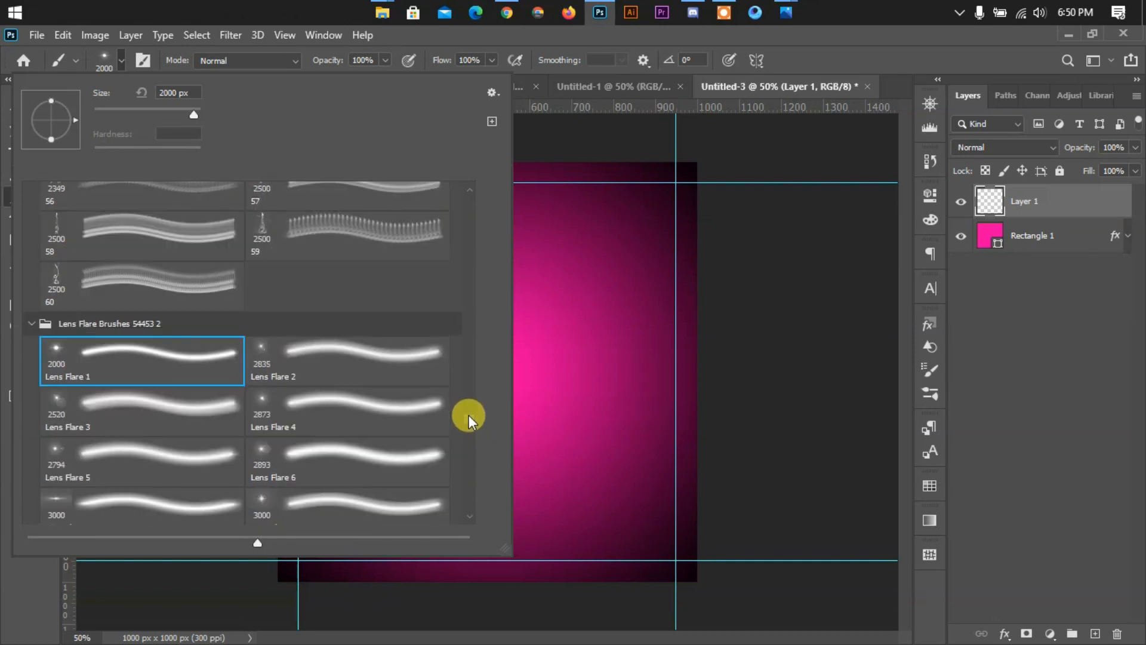
pyautogui.click(327, 359)
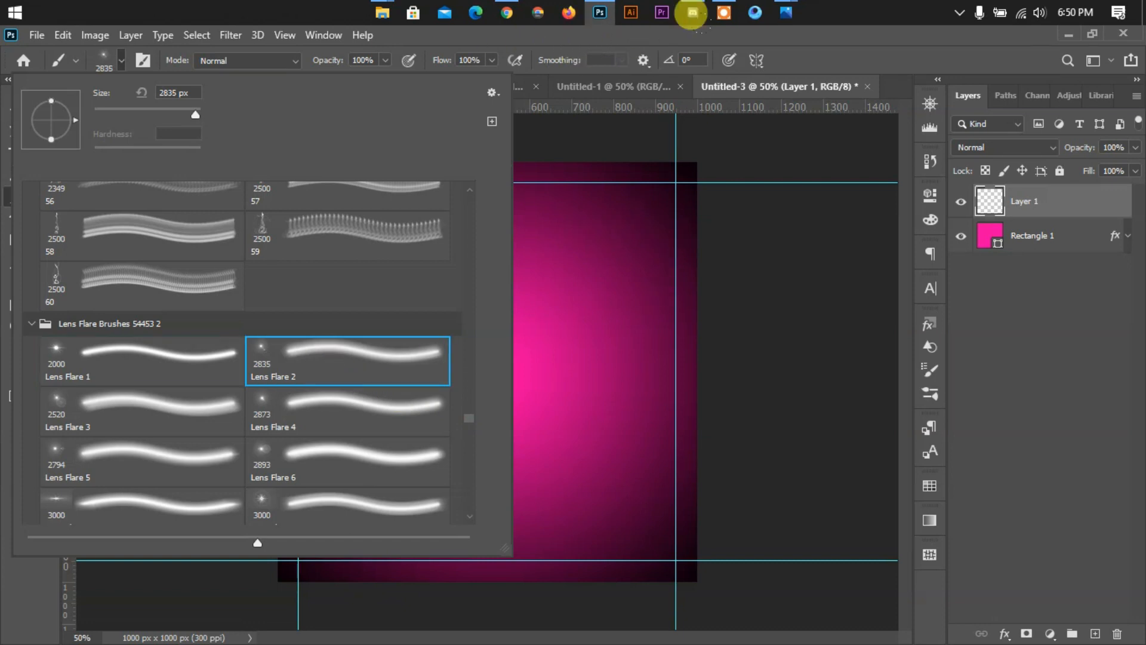
pyautogui.click(1014, 191)
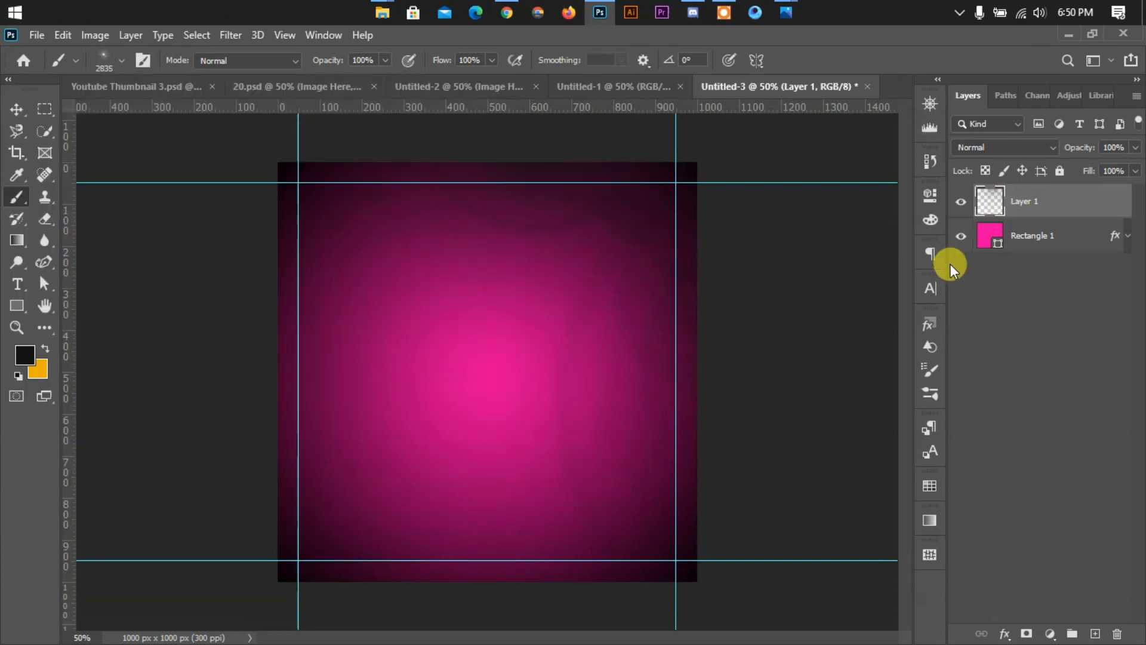
# - Set the foreground colour to pink #f800a3 sampled from the background and stamp lens flares across the new layer
pyautogui.click(22, 356)
pyautogui.click(492, 383)
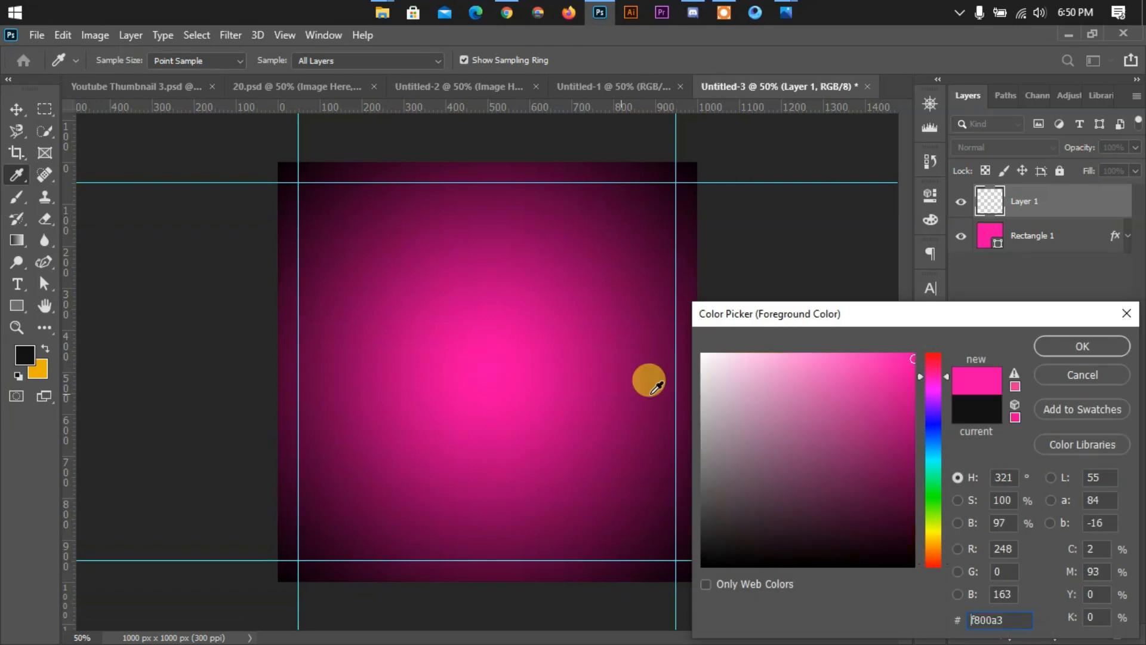
pyautogui.click(1067, 342)
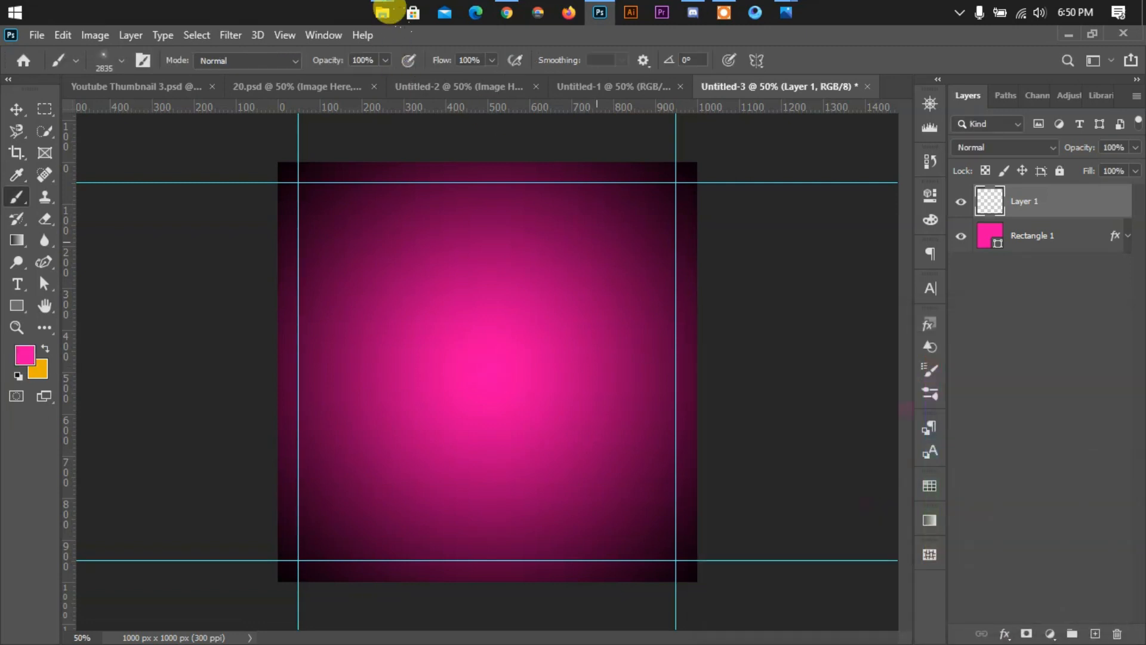
pyautogui.click(637, 212)
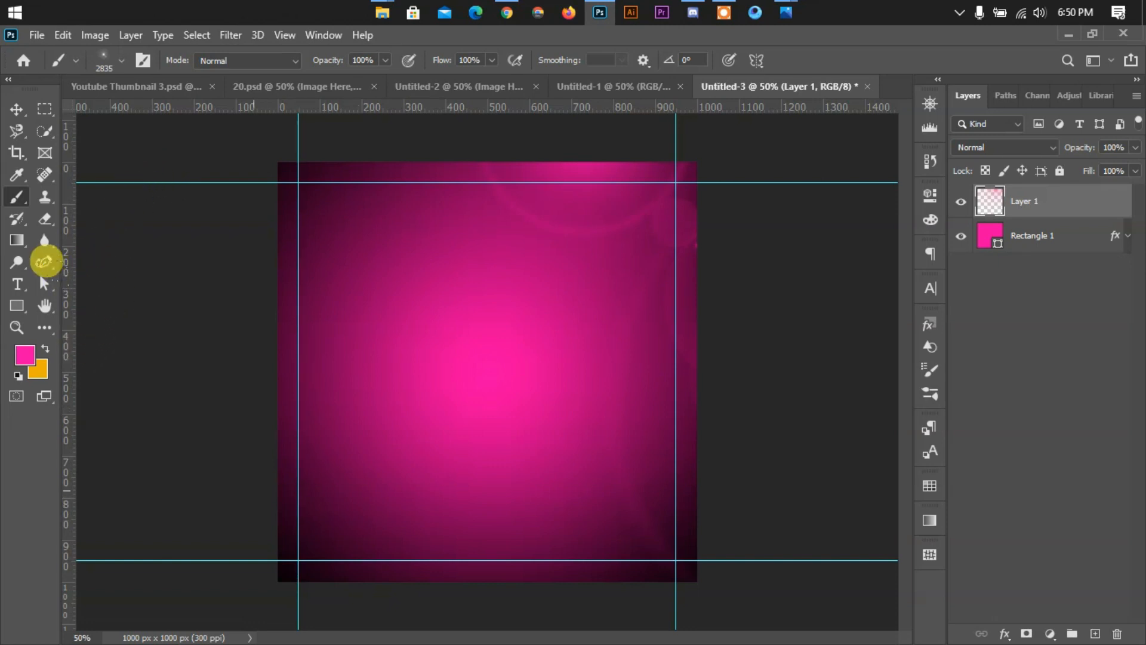
pyautogui.click(594, 317)
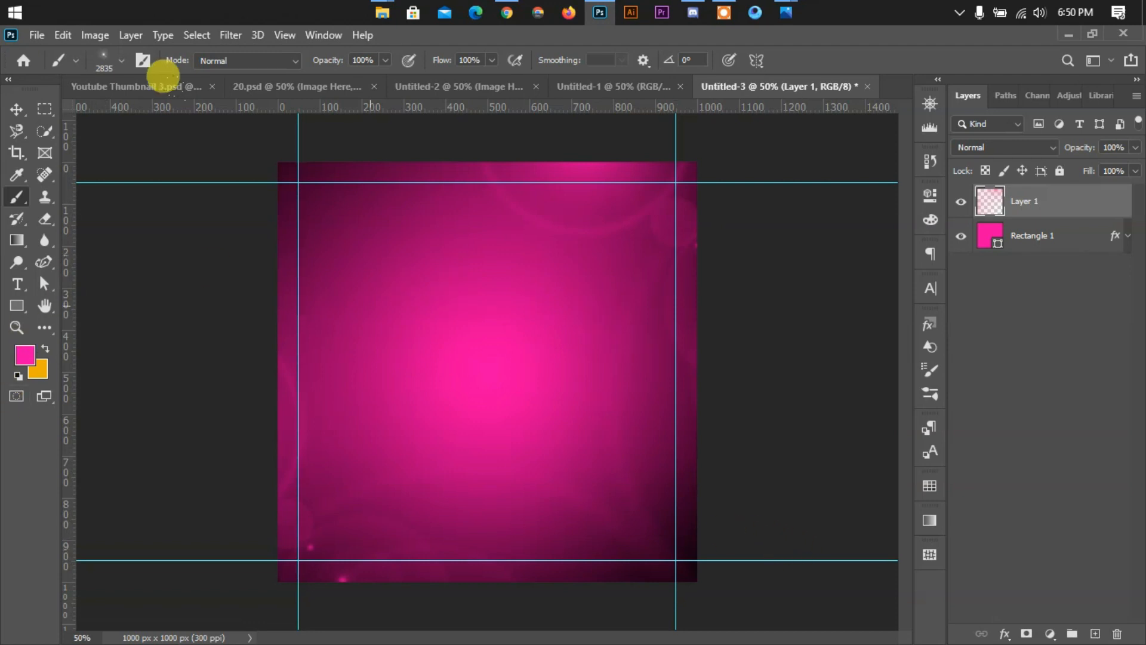
# - Reduce the brush size to 1800 px and undo a trial flare stamp made beyond the canvas's upper-left corner
pyautogui.press('[')
pyautogui.press('[')
pyautogui.press('[')
pyautogui.click(126, 136)
pyautogui.hotkey('ctrl', 'z')
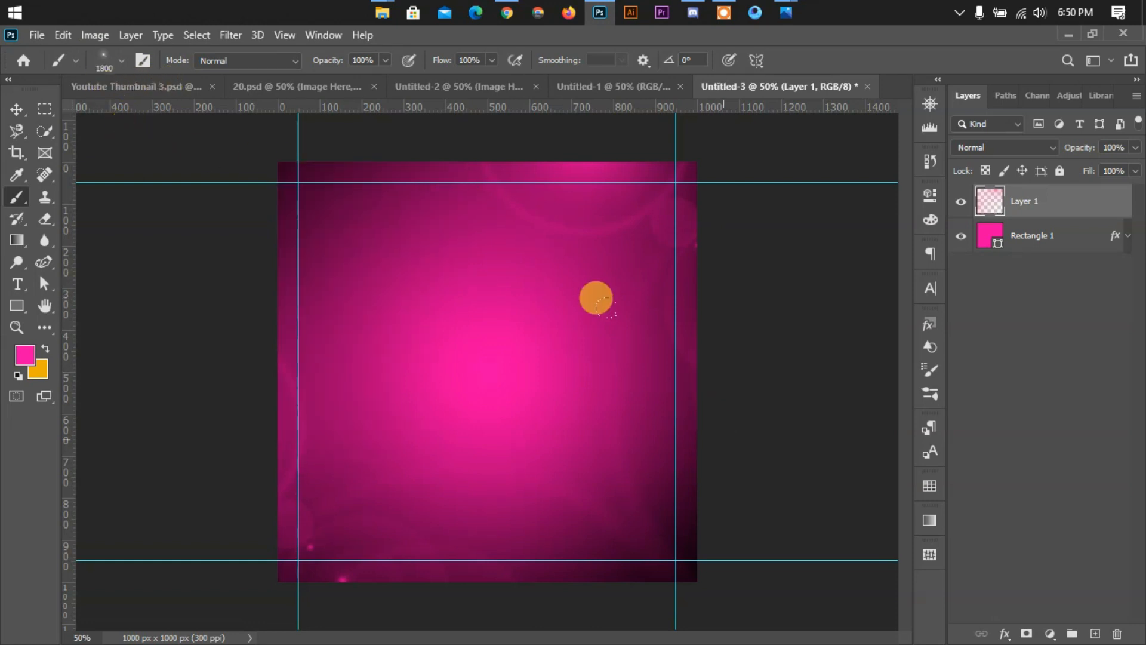
# - Lower the flare layer's opacity to 66% and switch to the Move tool
pyautogui.click(1136, 147)
pyautogui.moveTo(1122, 168); pyautogui.dragTo(1108, 167)
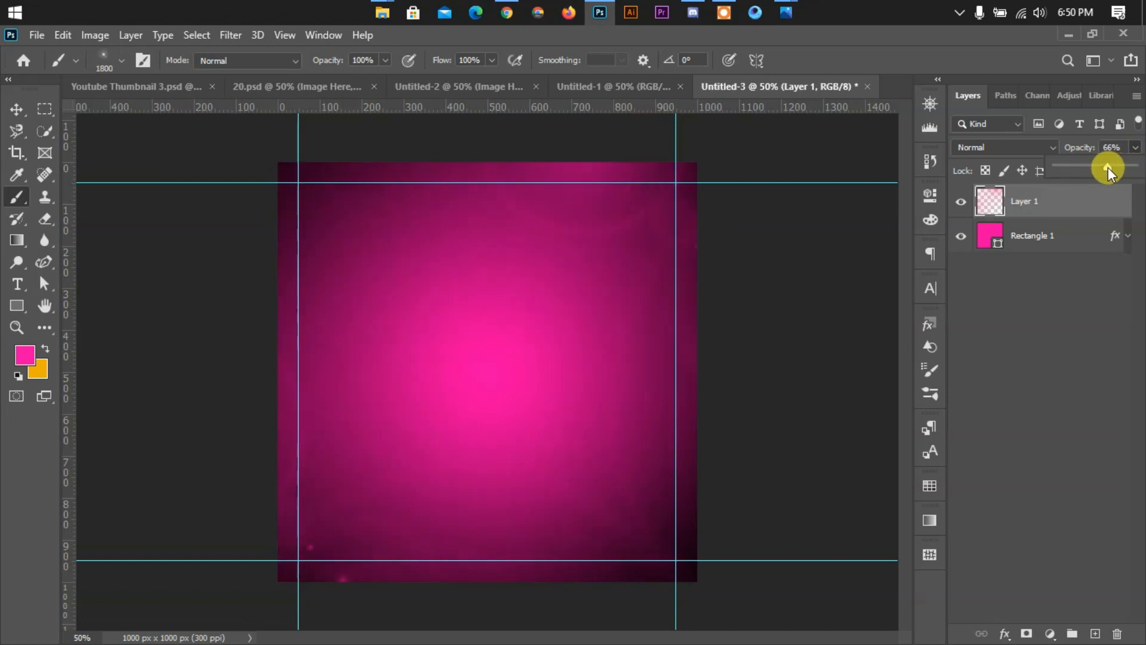
pyautogui.click(118, 179)
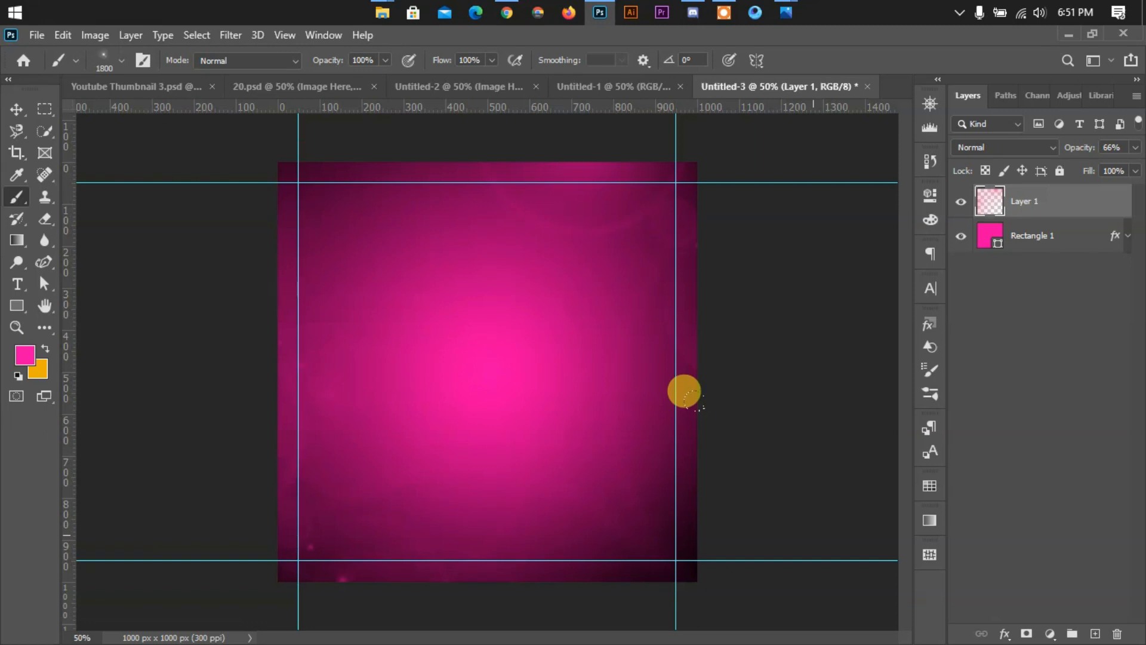
pyautogui.click(17, 122)
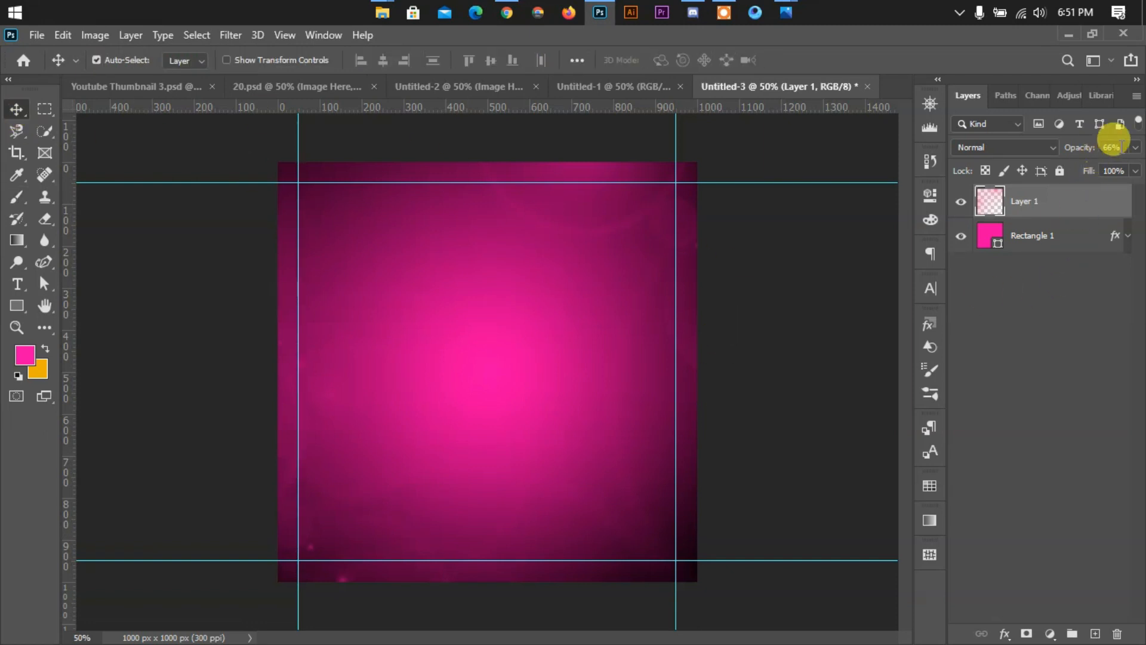
# - Create a new layer above Layer 1 and choose the 3000 px Lens Flare 6 brush for the Brush tool
pyautogui.scroll(-3, 1112, 149)
pyautogui.click(121, 220)
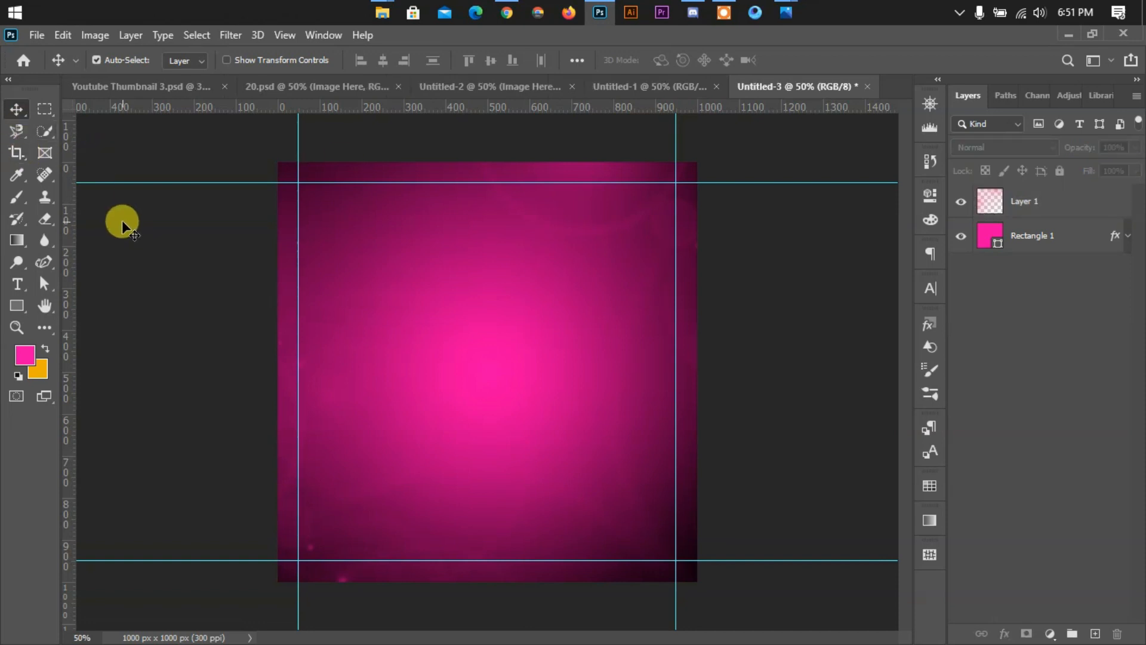
pyautogui.click(17, 196)
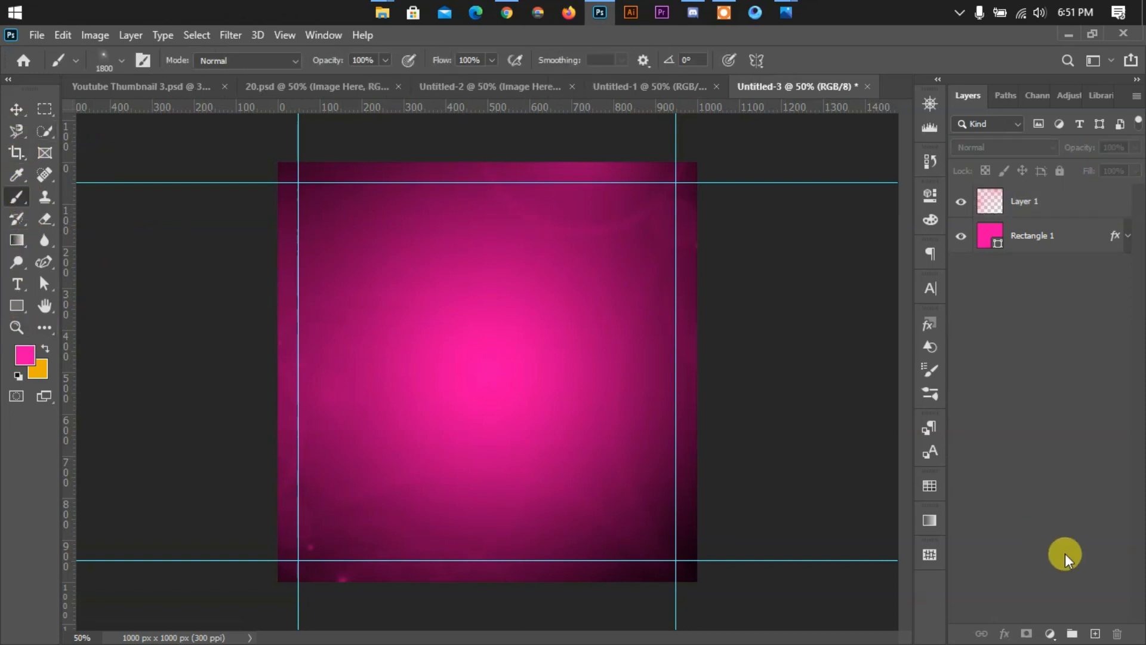
pyautogui.click(1095, 633)
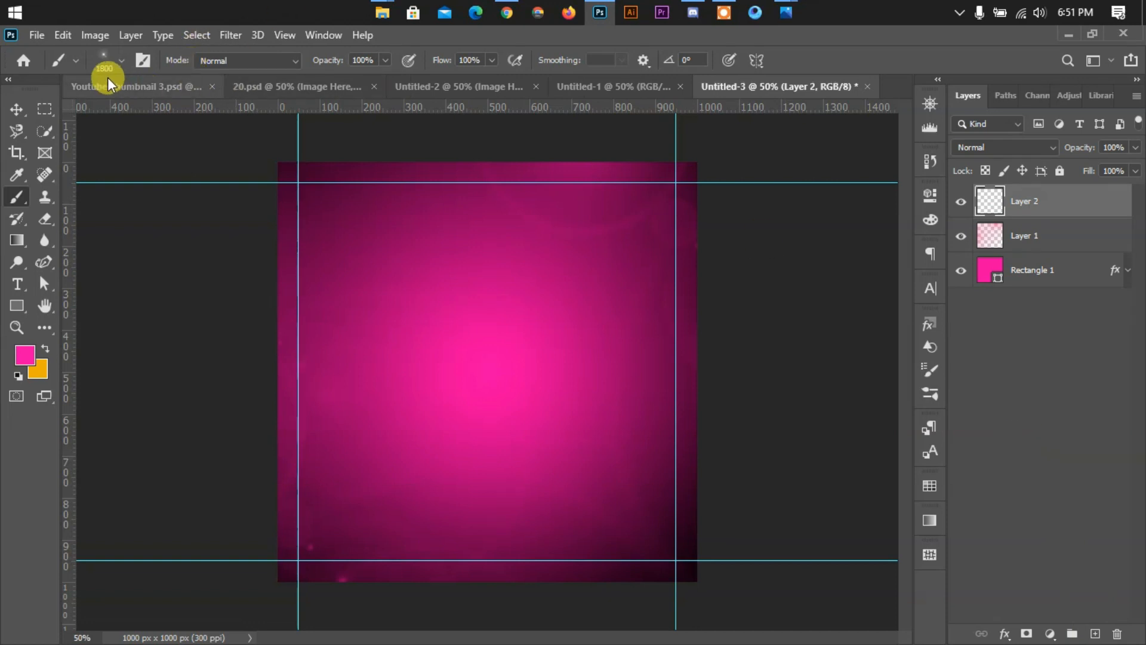
pyautogui.click(122, 60)
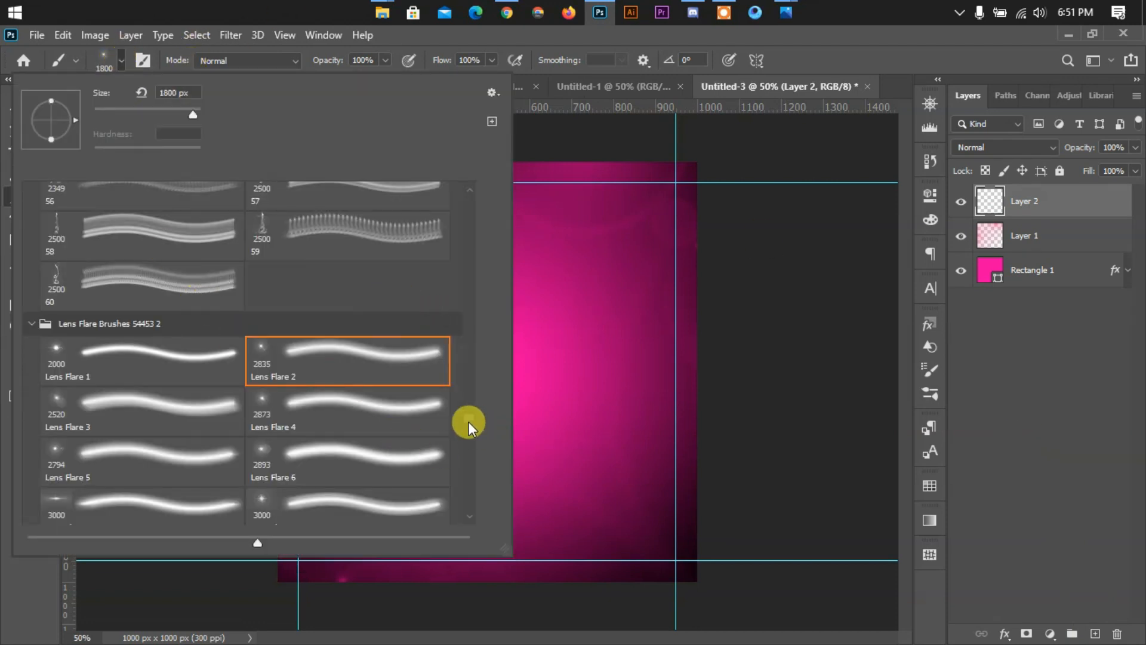
pyautogui.scroll(-5, 468, 422)
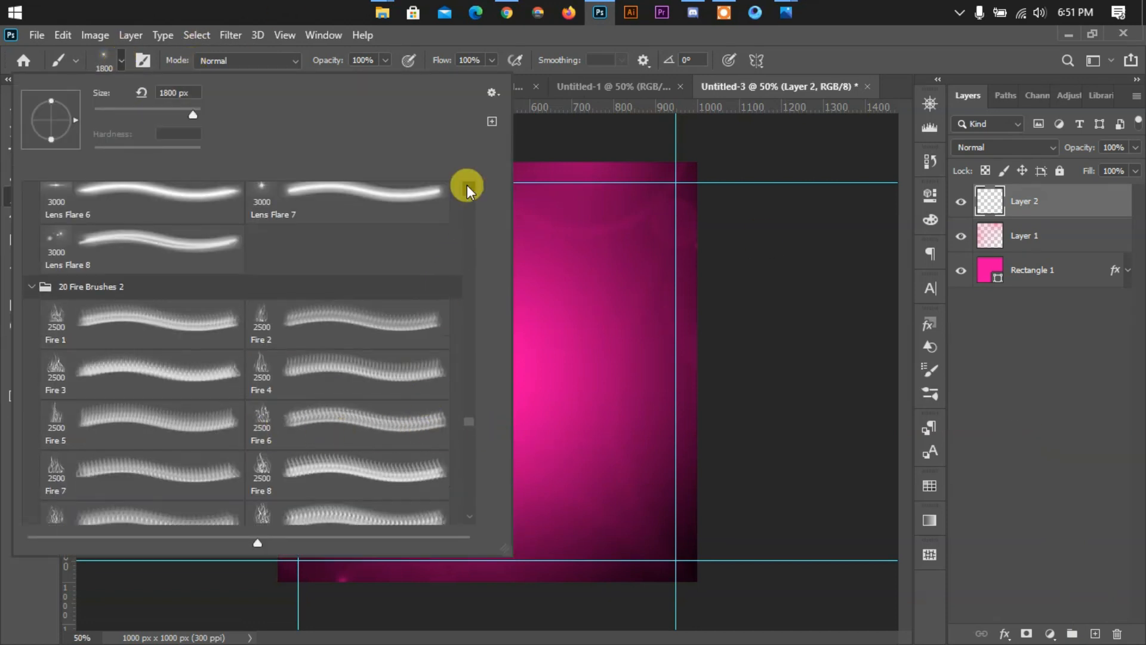
pyautogui.scroll(4, 467, 189)
pyautogui.scroll(1, 466, 184)
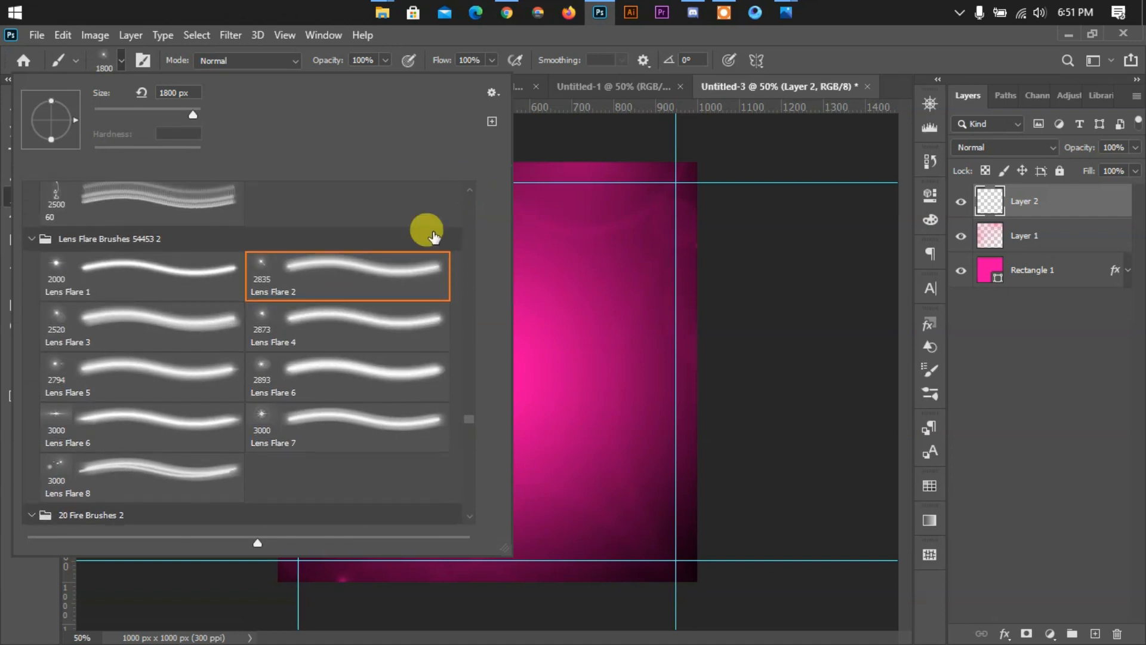
pyautogui.click(123, 439)
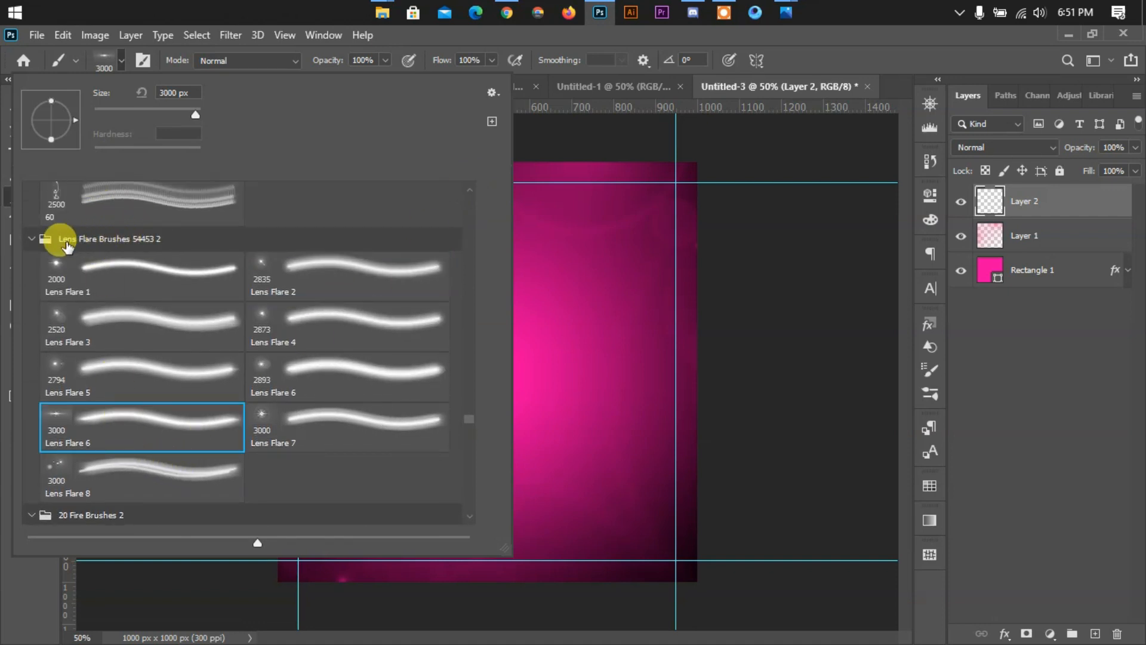
# - Undo a trial flare stamp made near the canvas's upper edge and enlarge the brush to 3300 px
pyautogui.click(1023, 202)
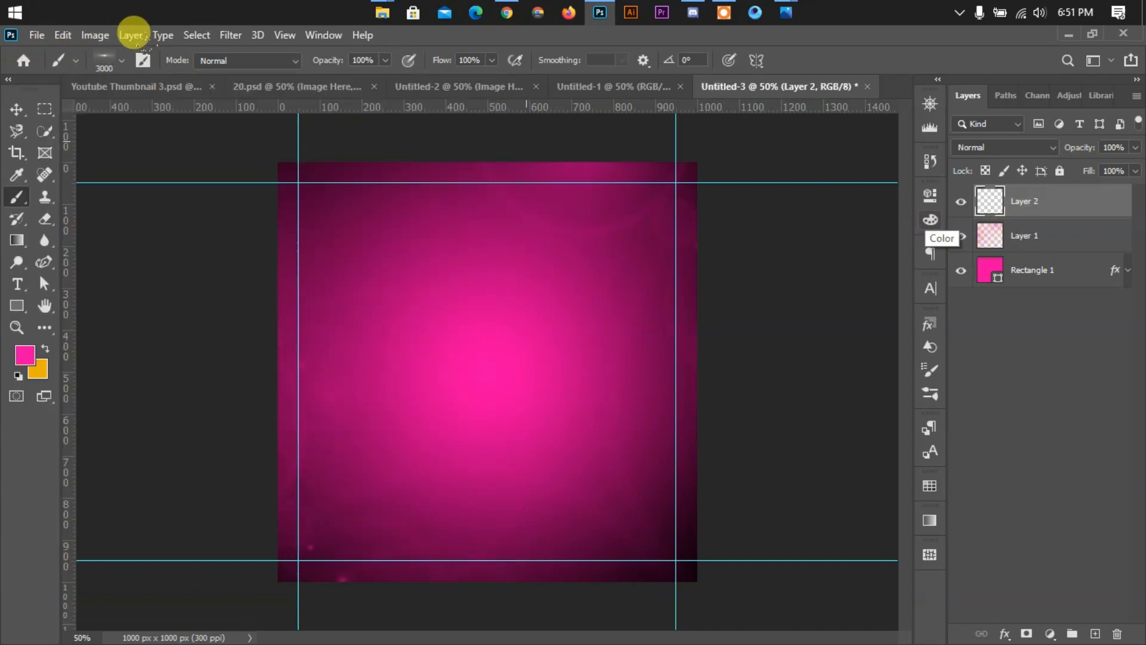
pyautogui.click(562, 148)
pyautogui.hotkey('ctrl', 'z')
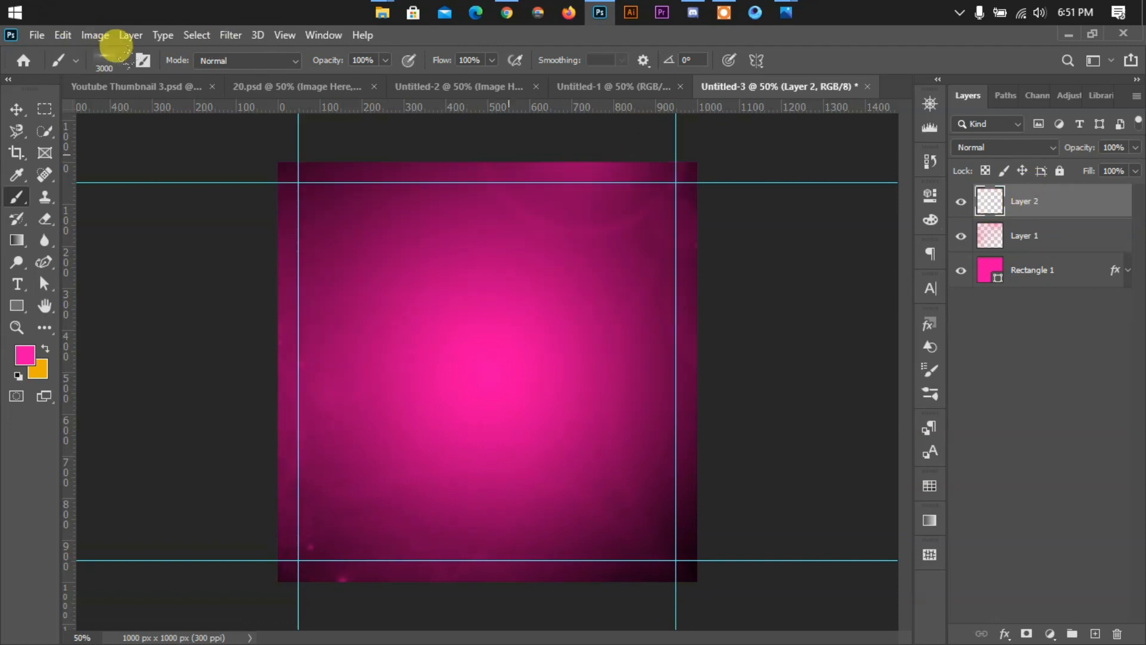
pyautogui.press(']')
pyautogui.press(']')
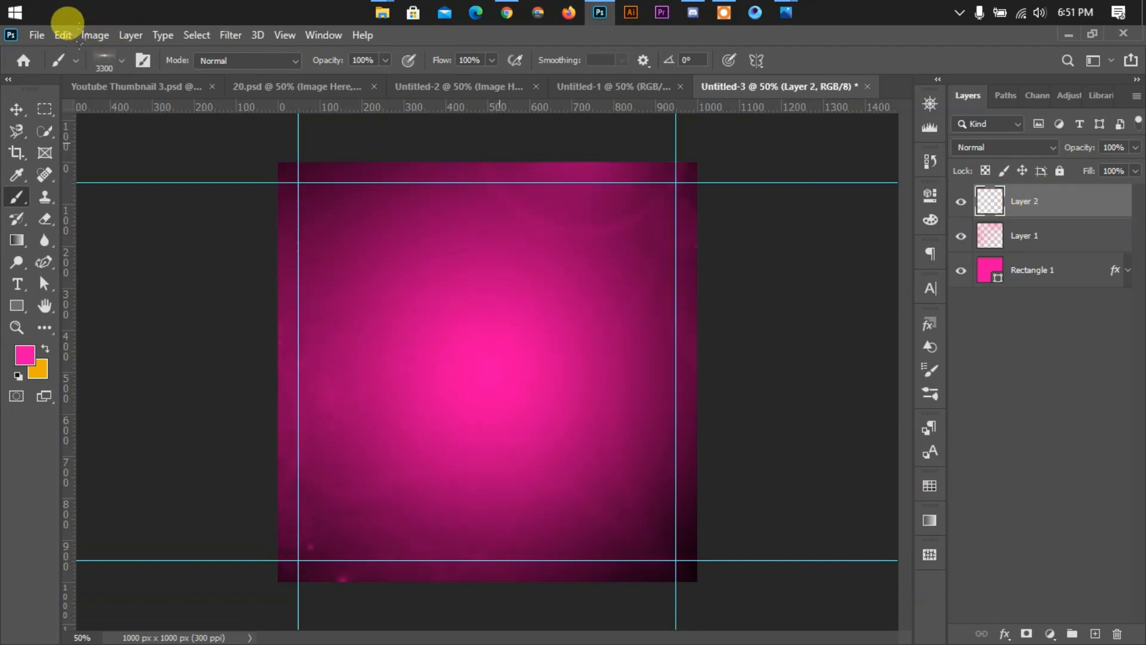
# - Try a flare stamp at the canvas's upper edge with reduced layer opacity and undo both changes
pyautogui.hotkey('ctrl', 'shift', 'z')
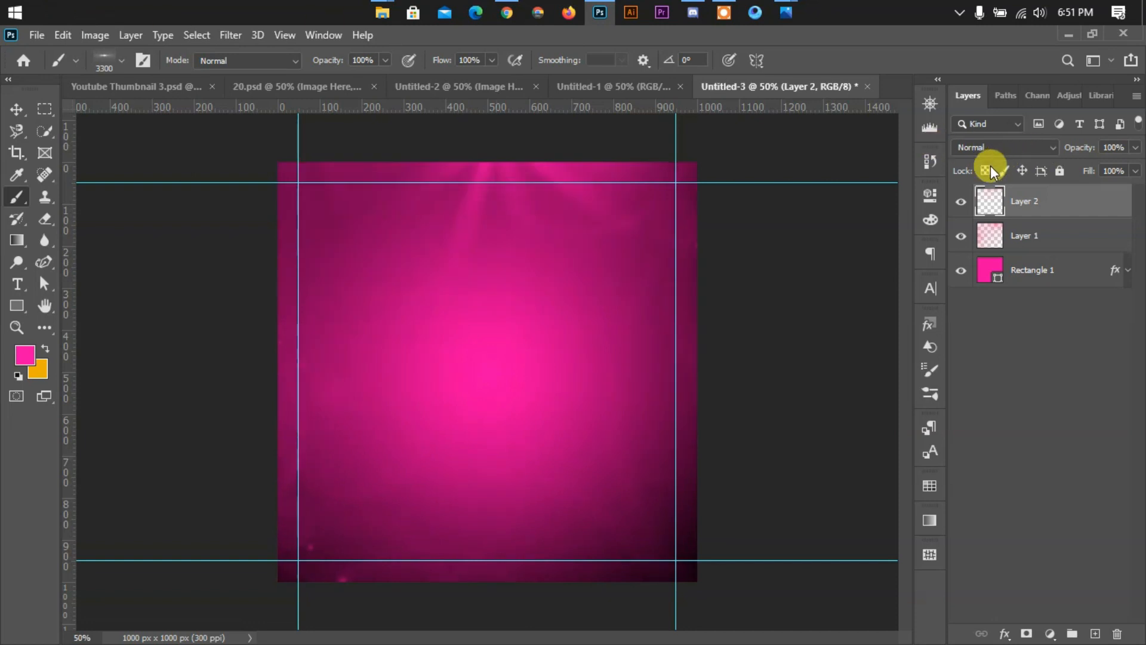
pyautogui.click(1136, 147)
pyautogui.moveTo(1136, 165); pyautogui.dragTo(1097, 167)
pyautogui.hotkey('ctrl', 'z')
pyautogui.hotkey('ctrl', 'z')
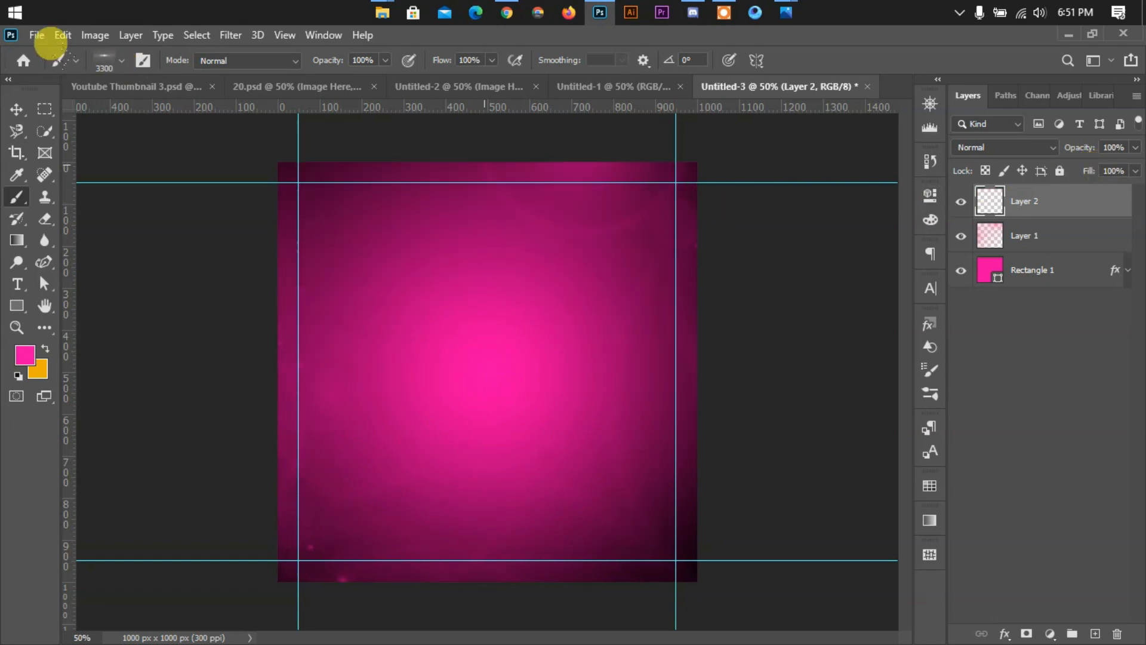
# - Stamp a flare slightly left of centre at the canvas's upper edge and lower Layer 2's opacity to 57%
pyautogui.hotkey('ctrl', 'shift', 'z')
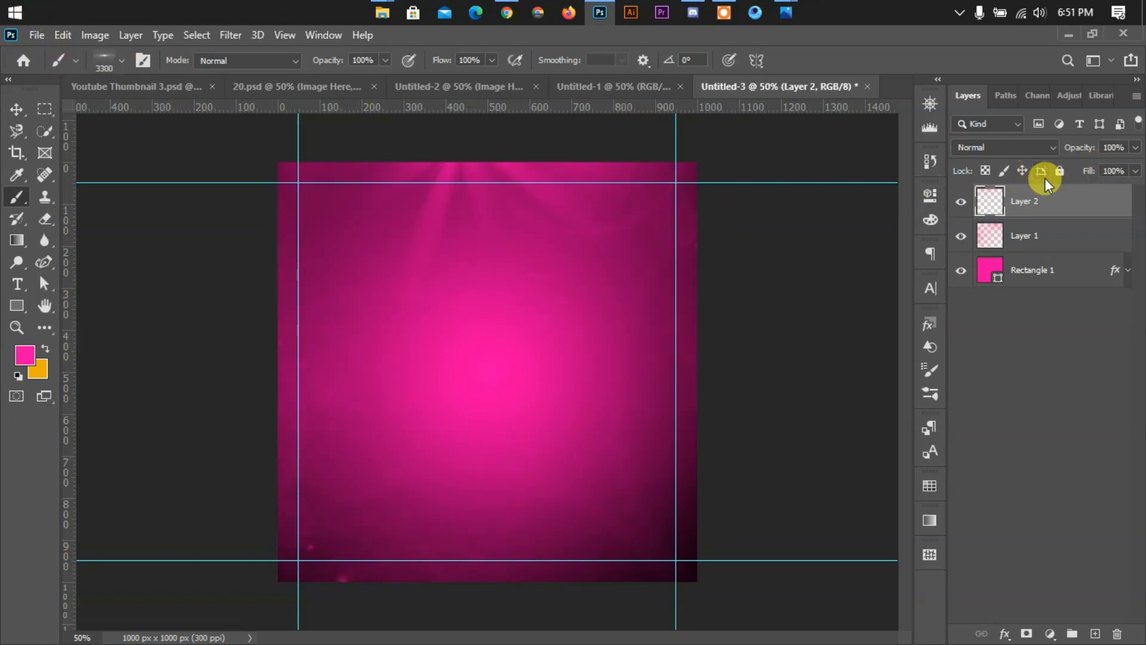
pyautogui.click(1136, 147)
pyautogui.moveTo(1109, 167); pyautogui.dragTo(1090, 169)
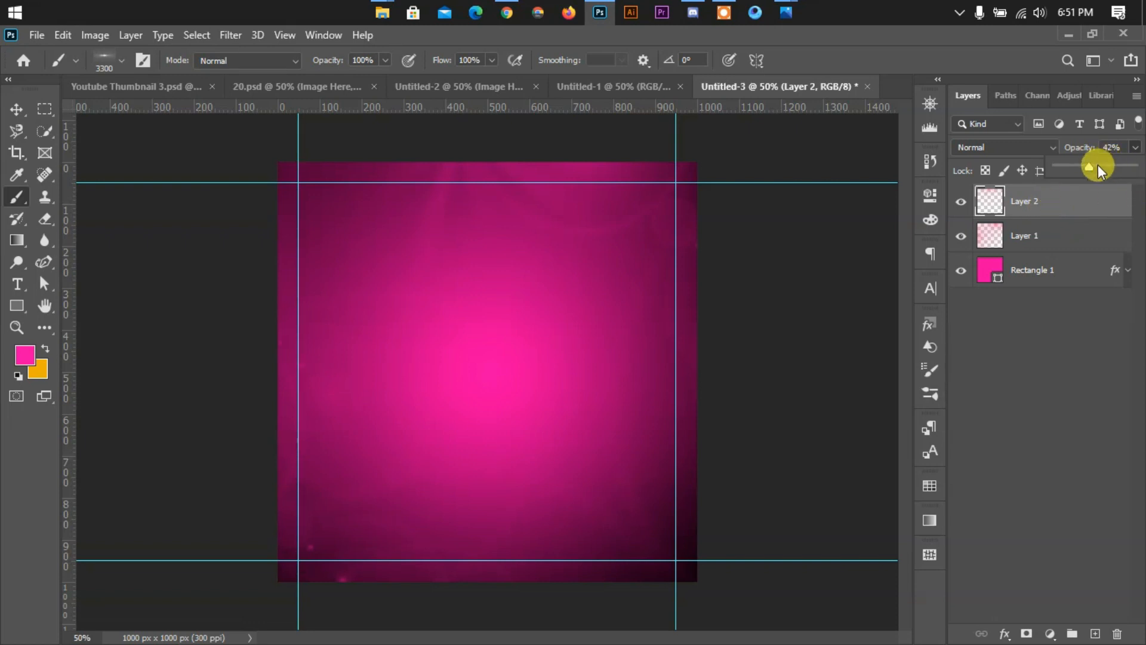
pyautogui.moveTo(1094, 167); pyautogui.dragTo(1101, 171)
pyautogui.click(22, 101)
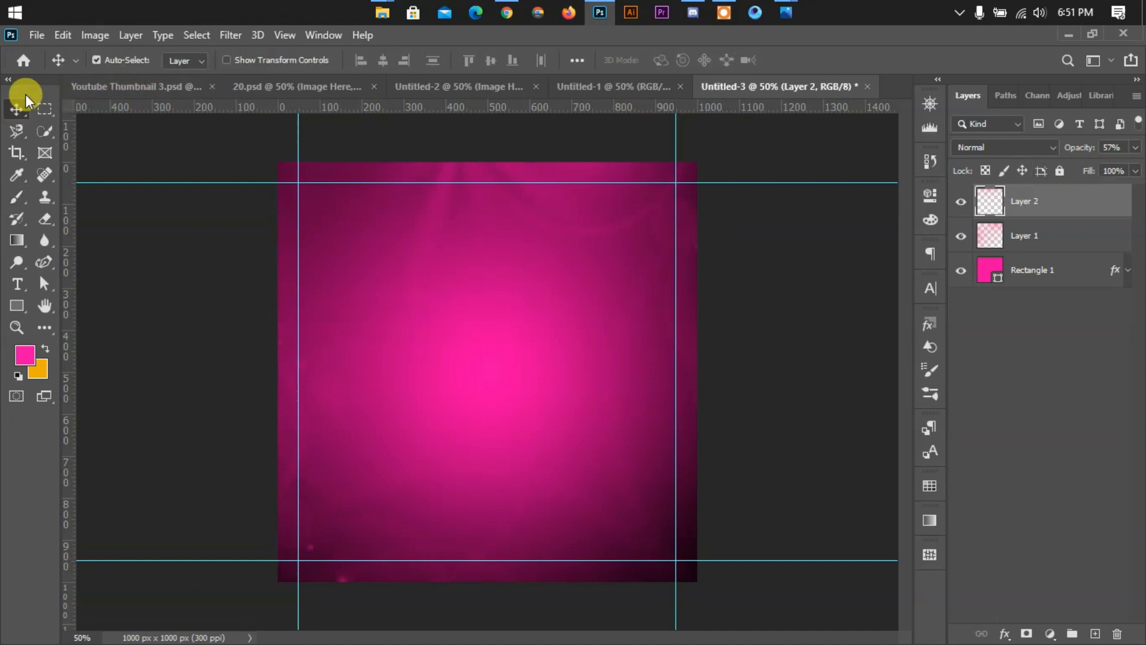
# - Reduce Layer 2's opacity to 53% and lower Layer 1's opacity slightly as well
pyautogui.hotkey('shift', 'Right')
pyautogui.hotkey('shift', 'Right')
pyautogui.hotkey('shift', 'Right')
pyautogui.hotkey('shift', 'Right')
pyautogui.hotkey('shift', 'Right')
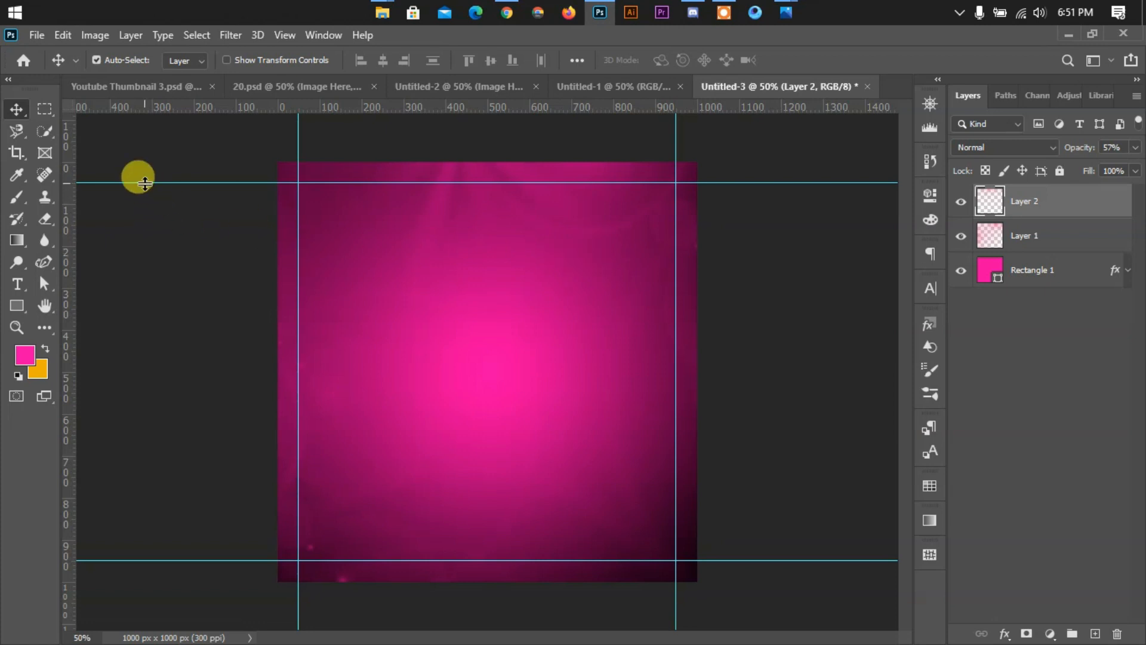
pyautogui.click(1111, 148)
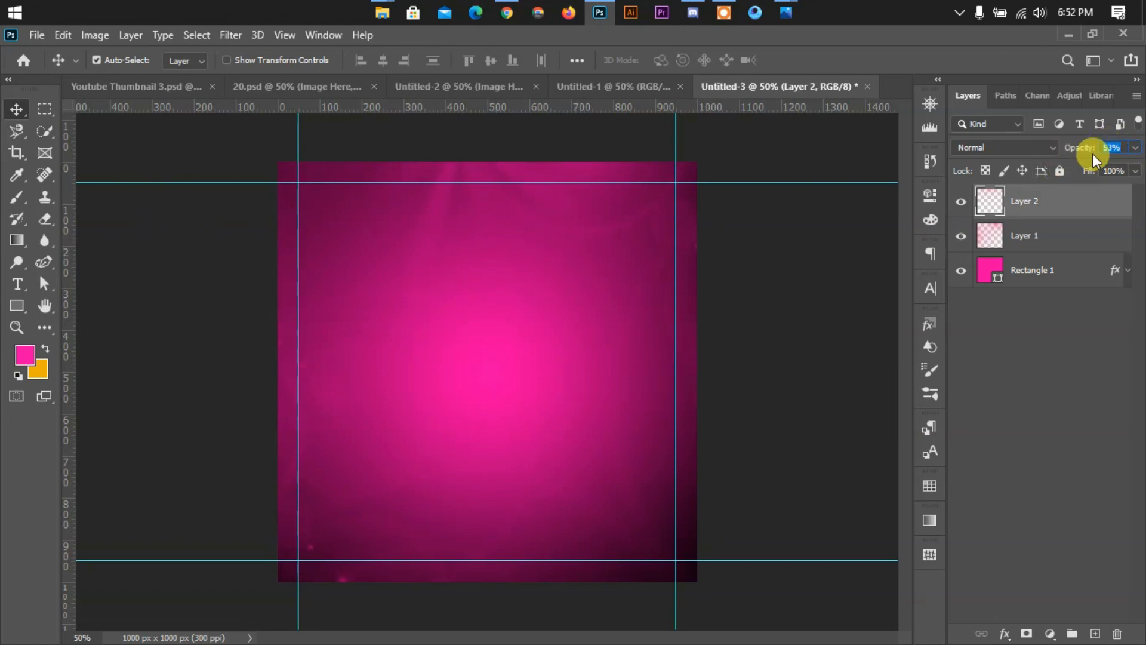
pyautogui.click(1045, 236)
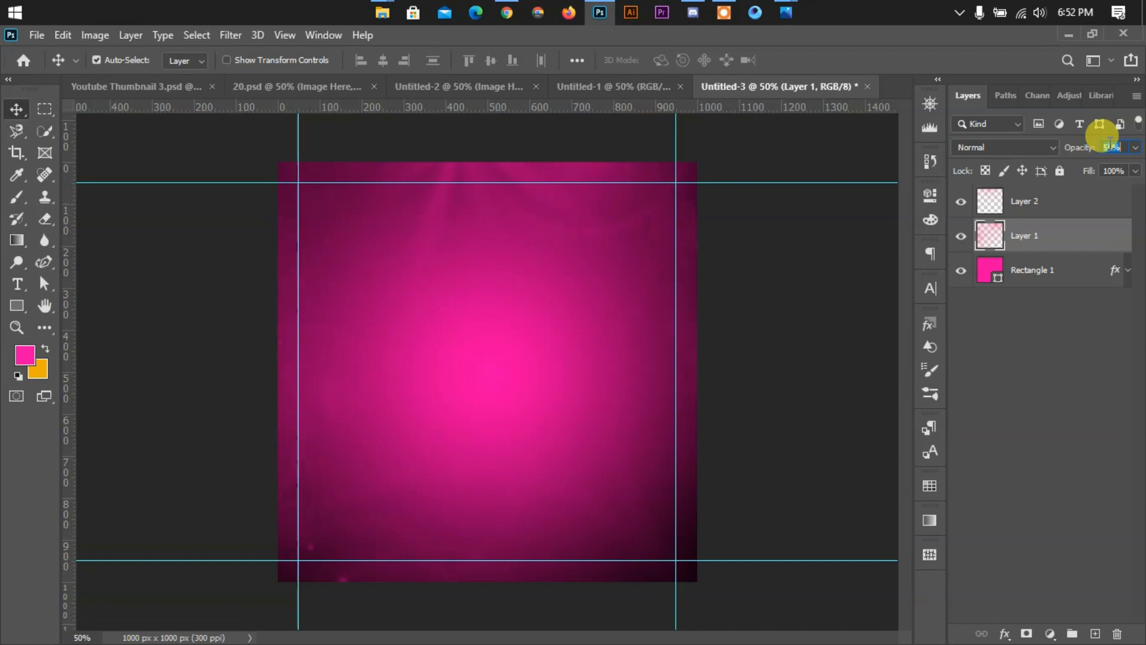
# - Review the background rectangle's gradient overlay settings and the colour of the gradient's black end stop
pyautogui.rightClick(1031, 271)
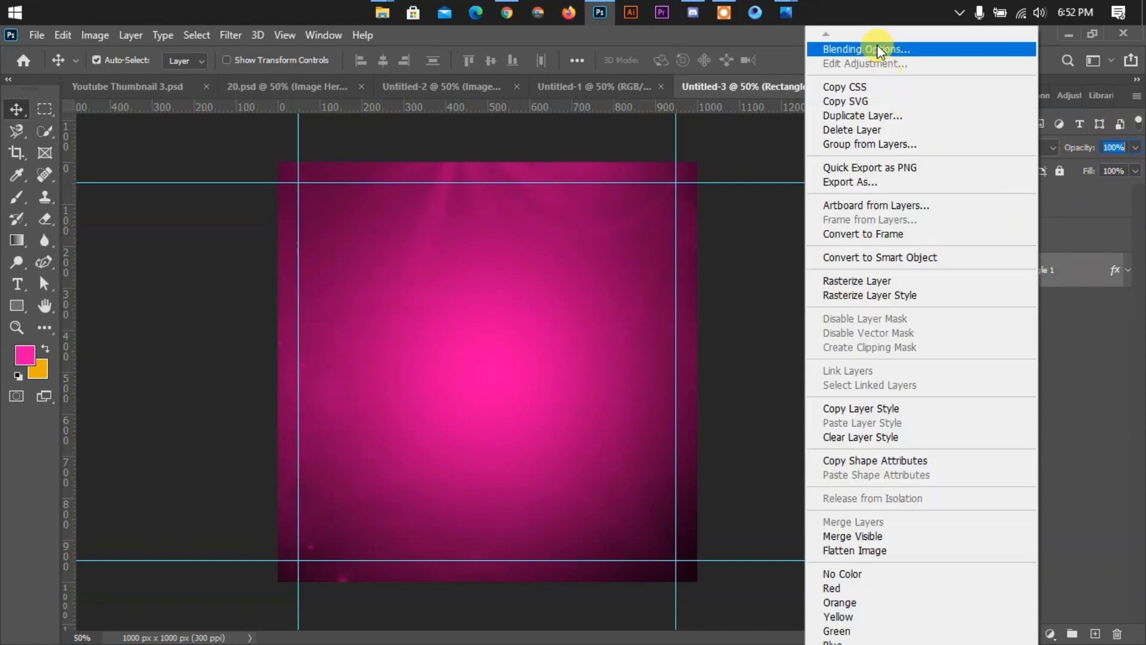
pyautogui.click(800, 318)
pyautogui.click(525, 442)
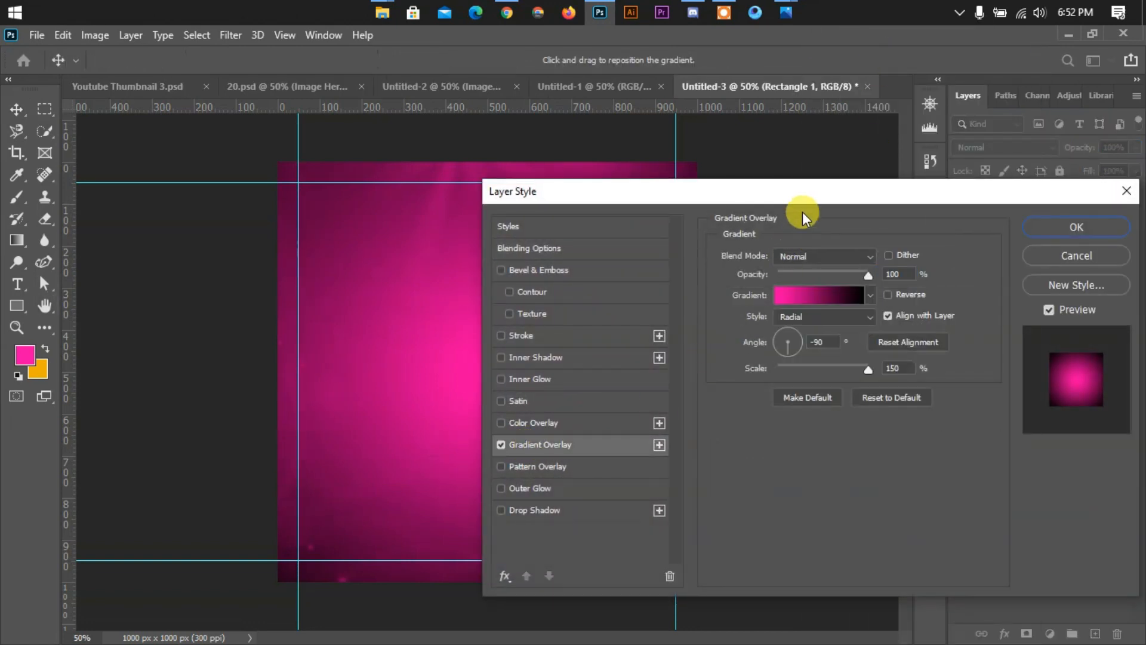
pyautogui.moveTo(806, 199); pyautogui.dragTo(976, 181)
pyautogui.click(996, 277)
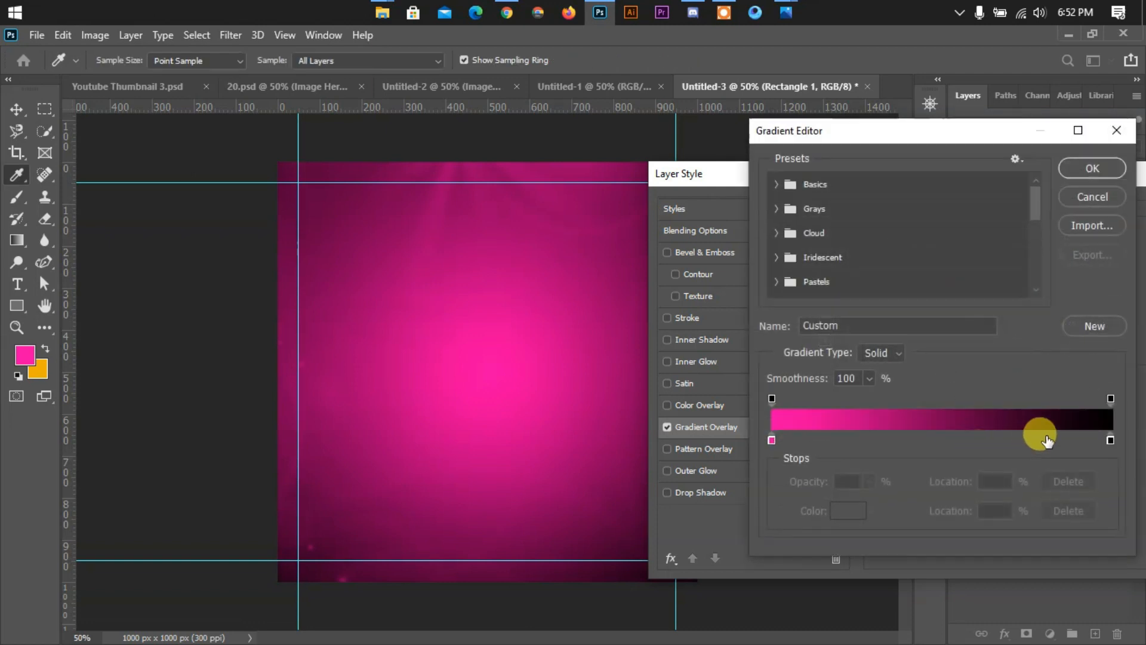
pyautogui.doubleClick(1108, 439)
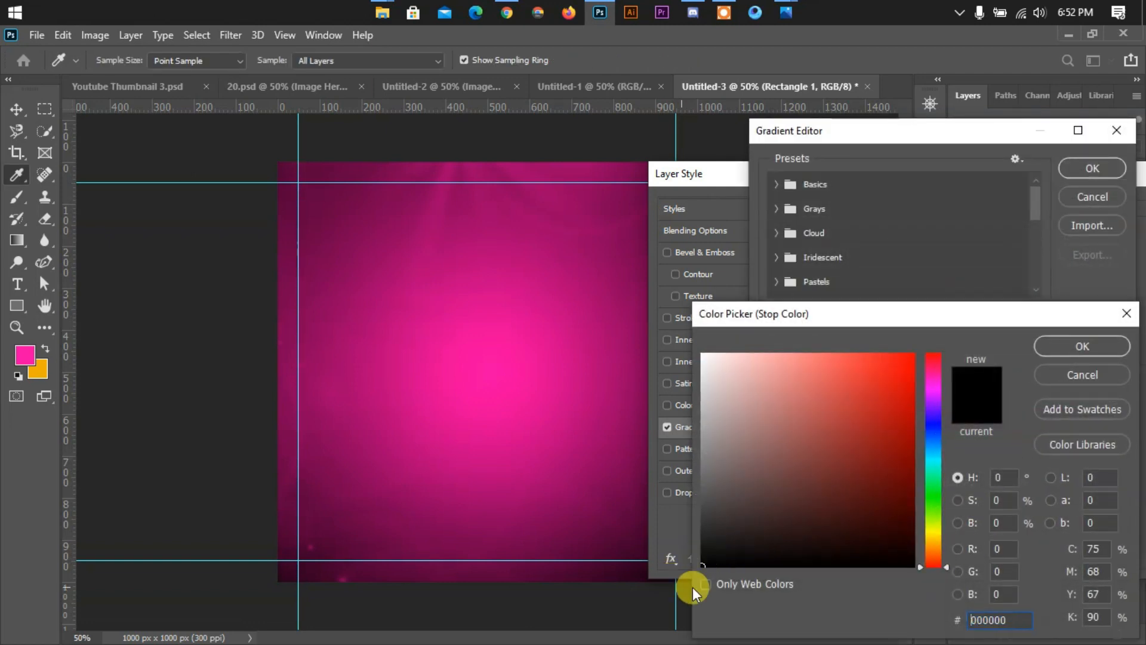
pyautogui.click(1090, 351)
pyautogui.click(1093, 170)
pyautogui.moveTo(1090, 181); pyautogui.dragTo(832, 204)
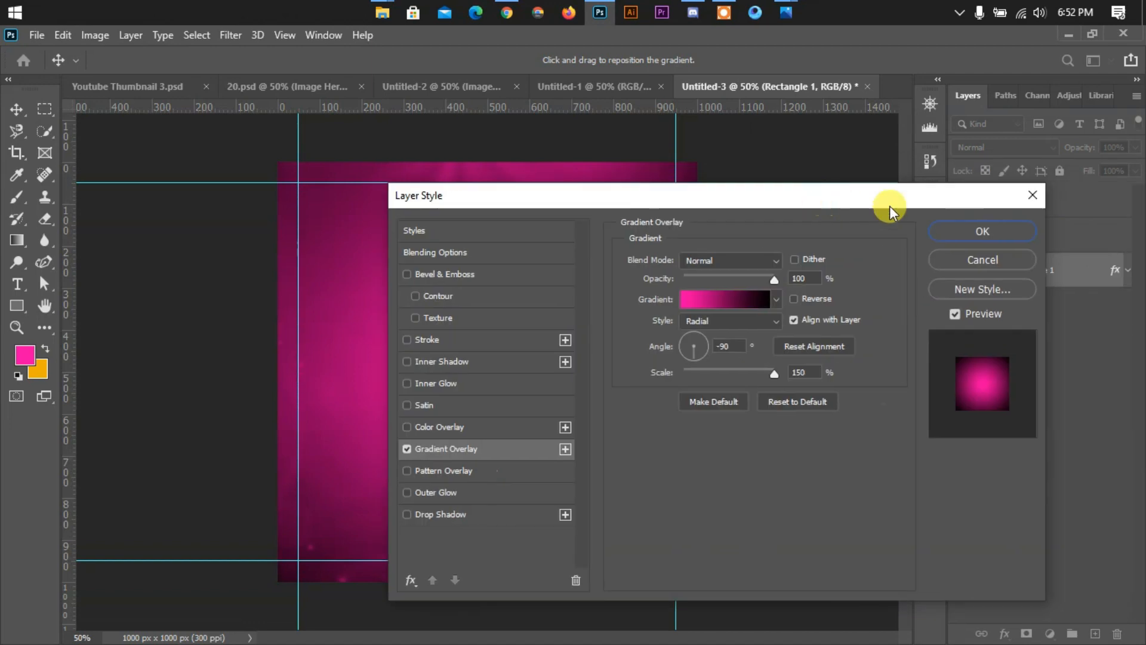
pyautogui.click(984, 224)
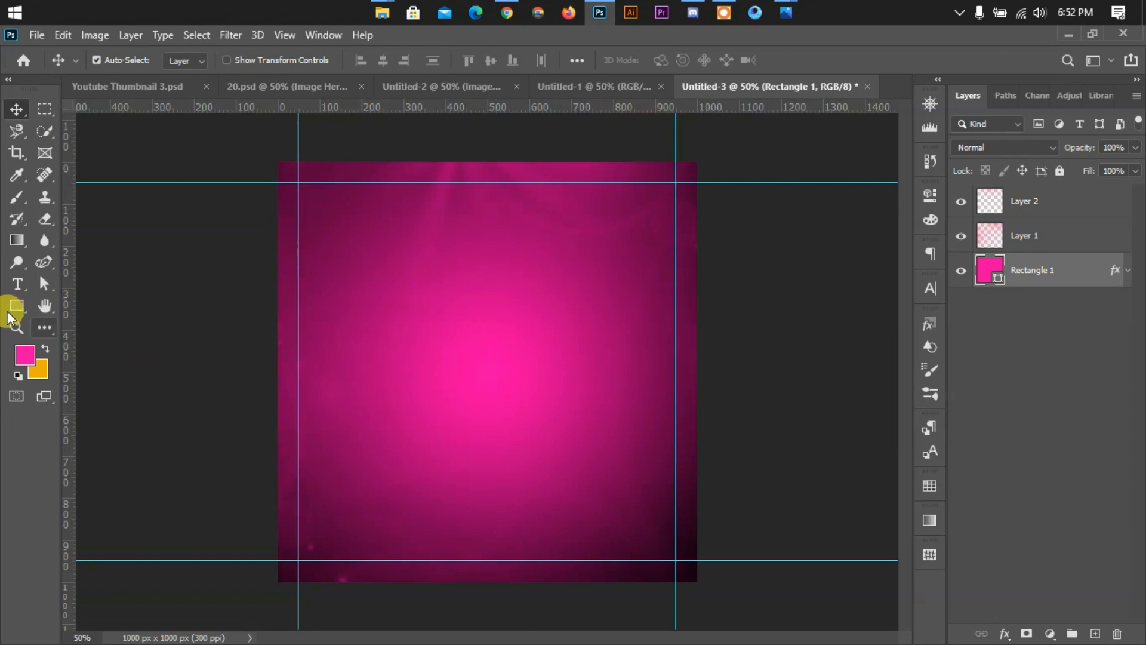
# - Draw a closed shape about 1138 × 385 px with an arched upper edge across the canvas's lower part using the Curvature Pen tool
pyautogui.click(44, 261)
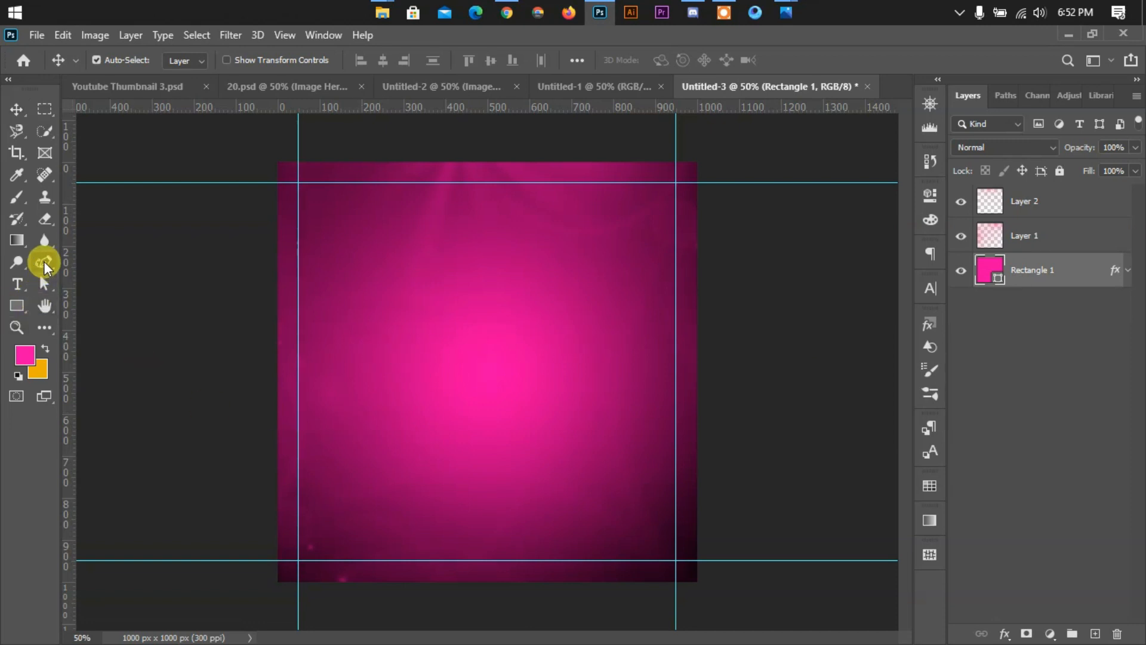
pyautogui.click(249, 495)
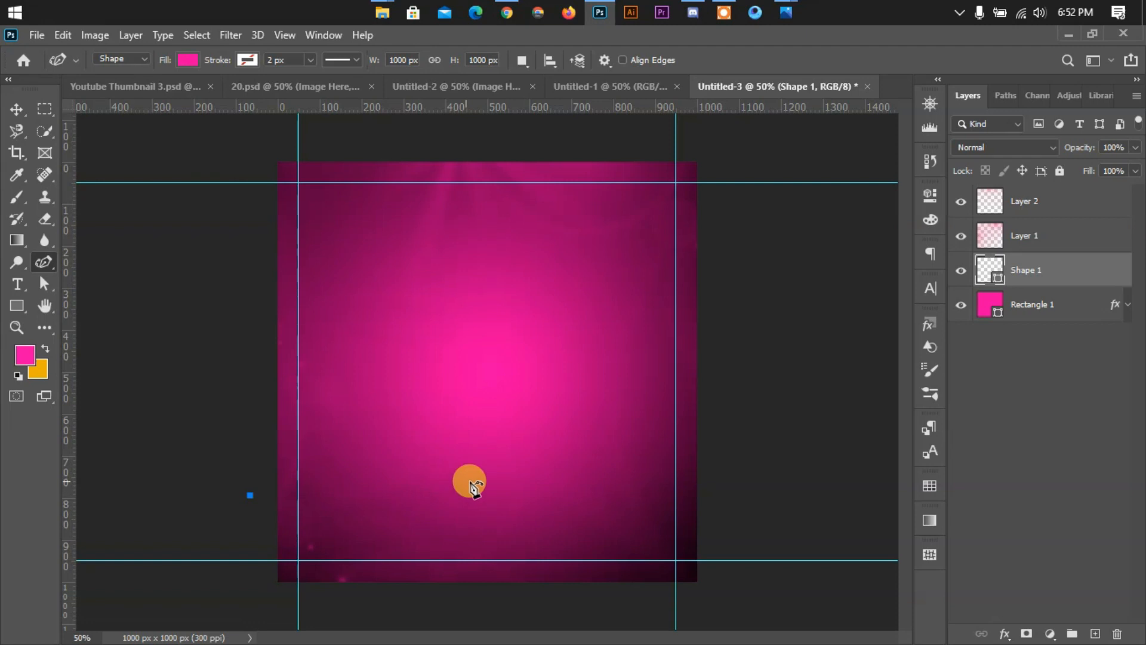
pyautogui.click(464, 449)
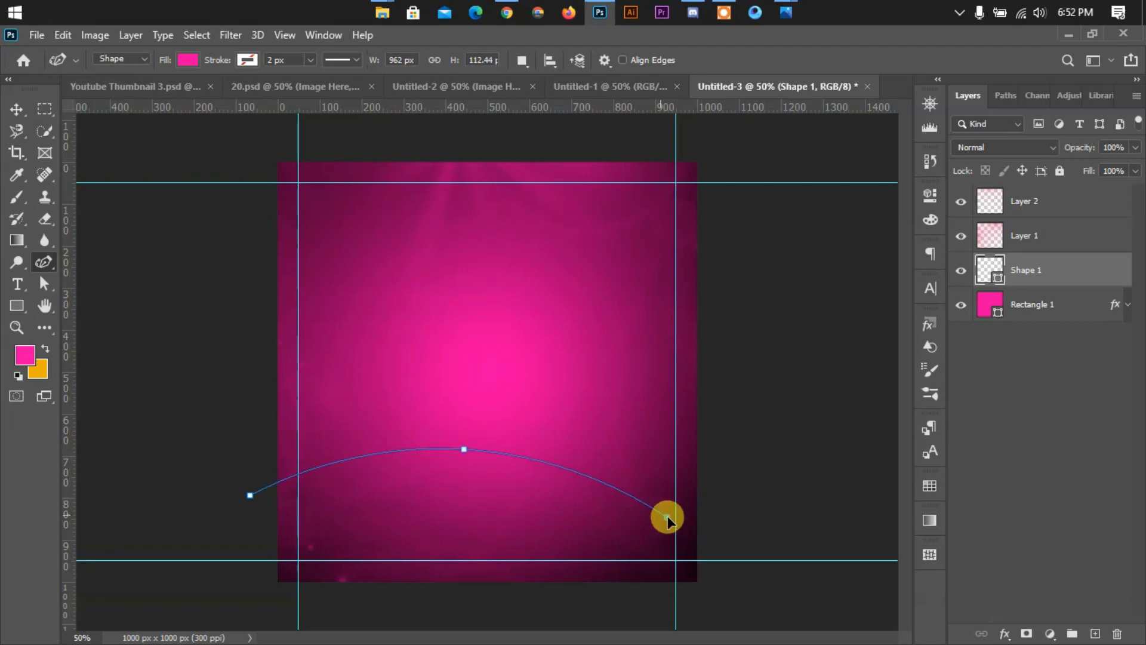
pyautogui.click(726, 557)
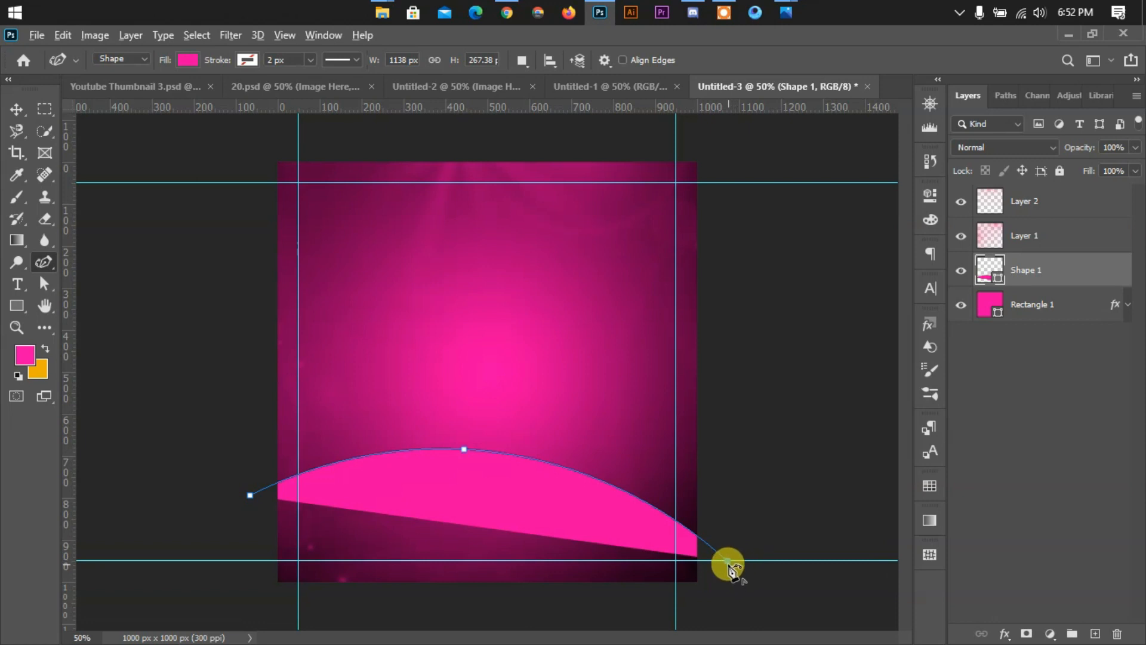
pyautogui.click(705, 609)
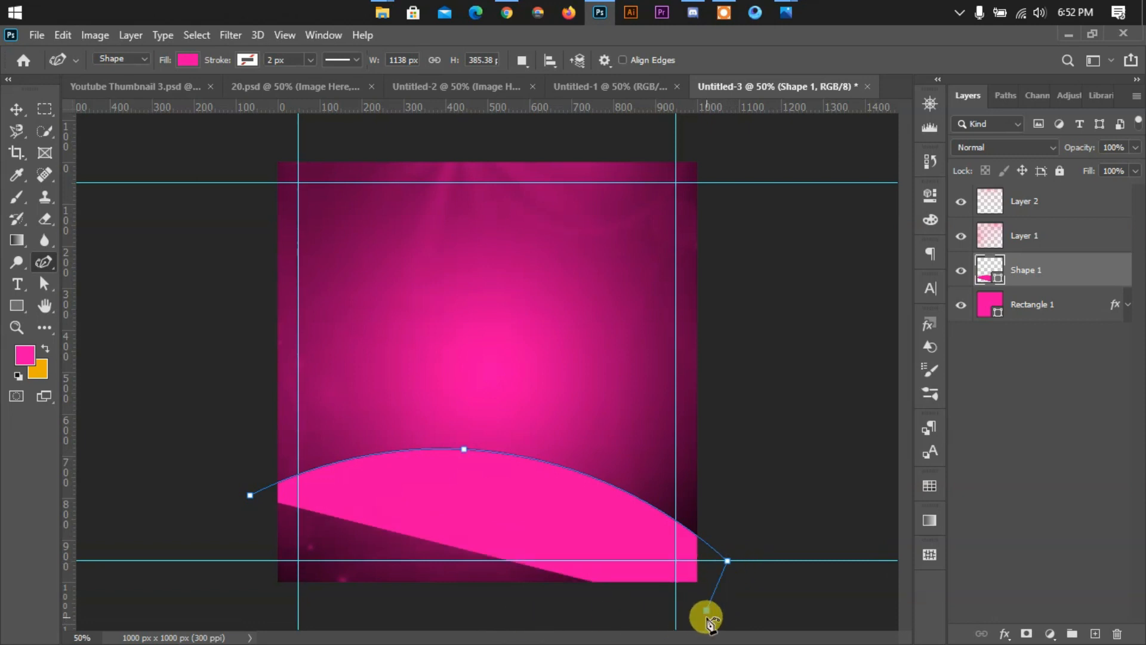
pyautogui.click(261, 605)
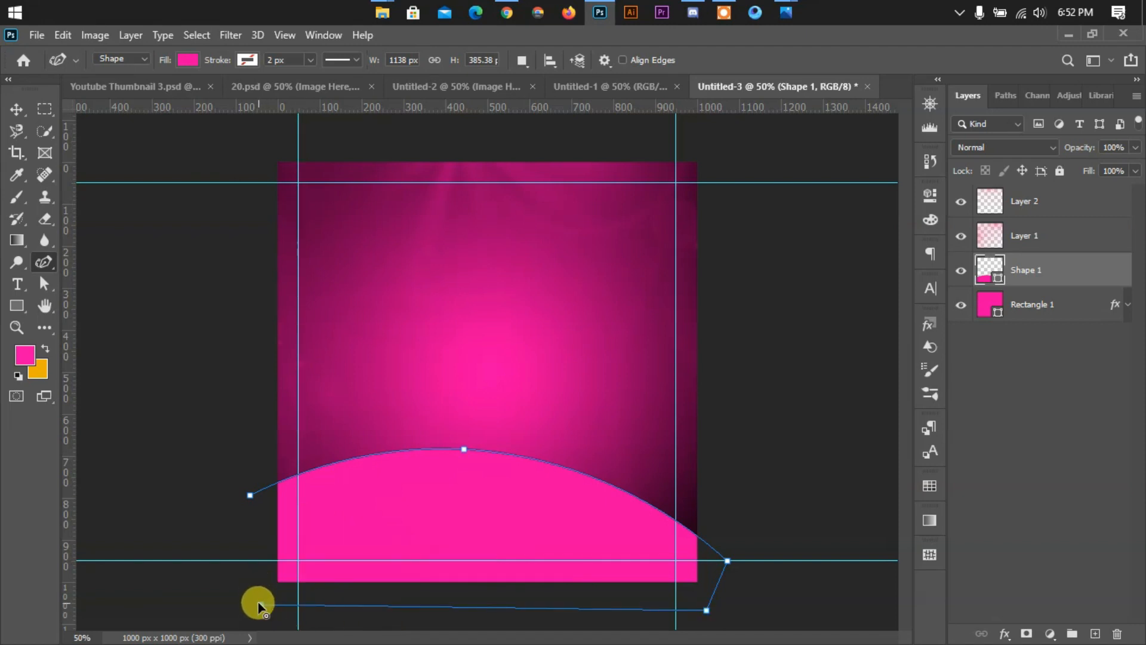
pyautogui.click(250, 496)
# - Change the arched shape's fill to bright yellow and deselect it with the Move tool
pyautogui.doubleClick(990, 268)
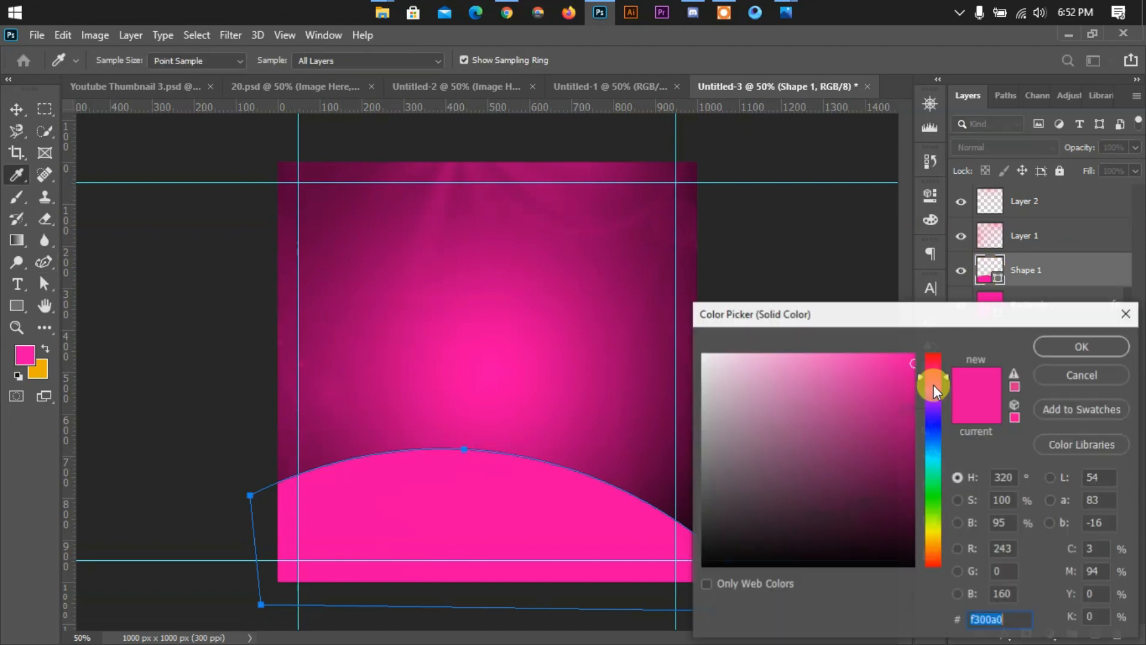
pyautogui.moveTo(925, 542); pyautogui.dragTo(935, 541)
pyautogui.moveTo(877, 450); pyautogui.dragTo(914, 325)
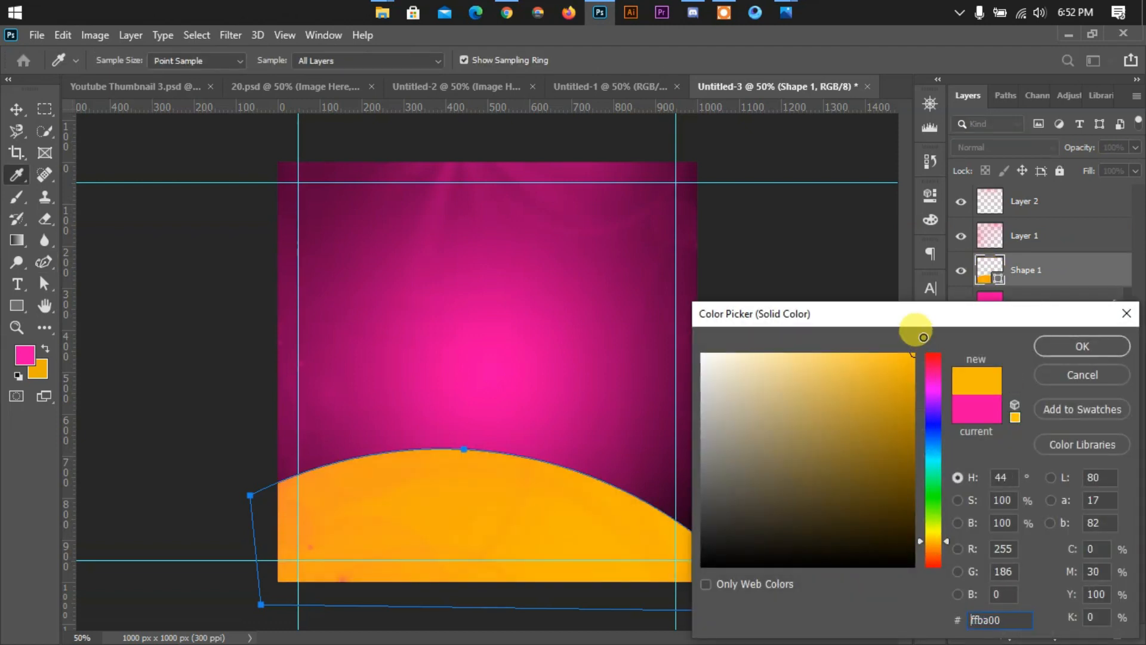
pyautogui.moveTo(938, 539); pyautogui.dragTo(937, 532)
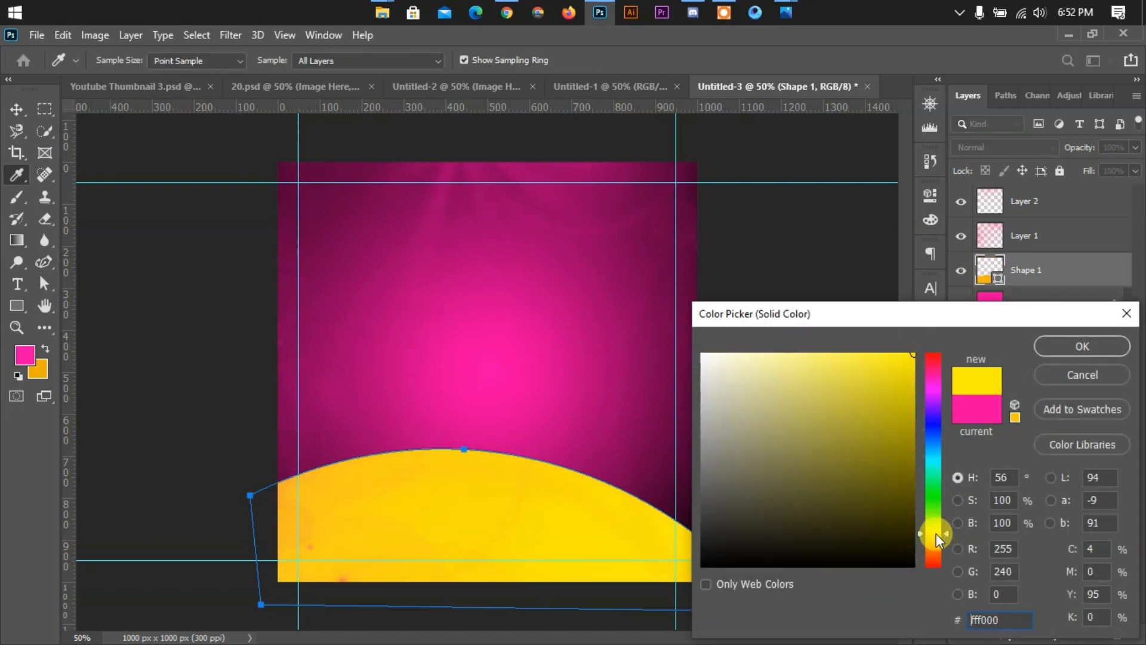
pyautogui.click(1076, 340)
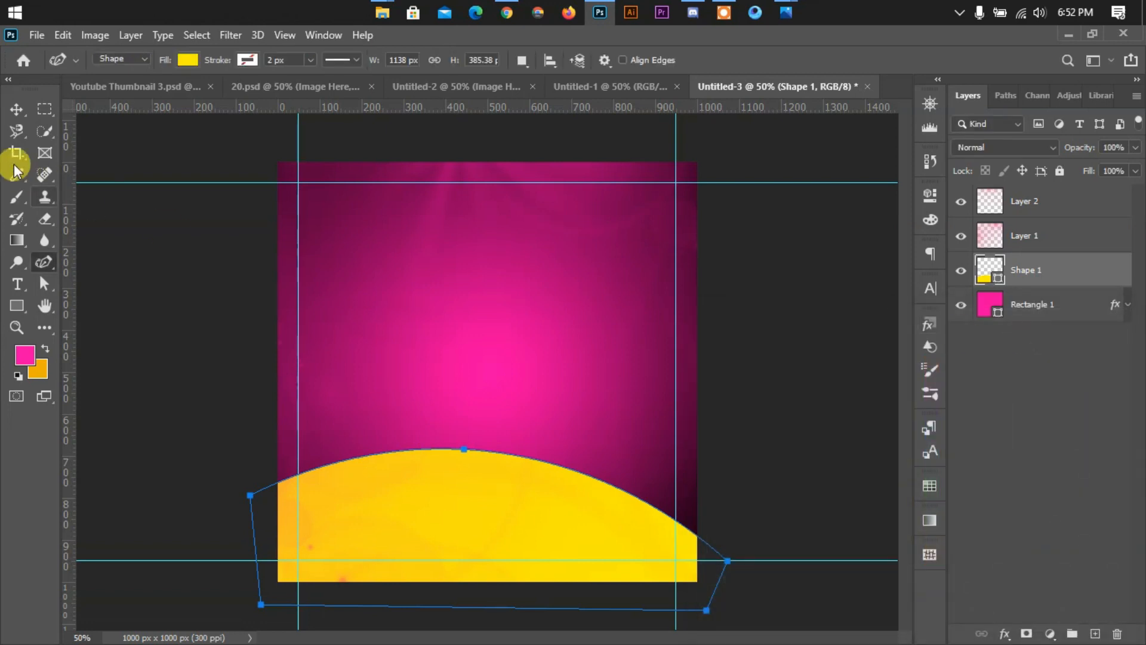
pyautogui.click(16, 110)
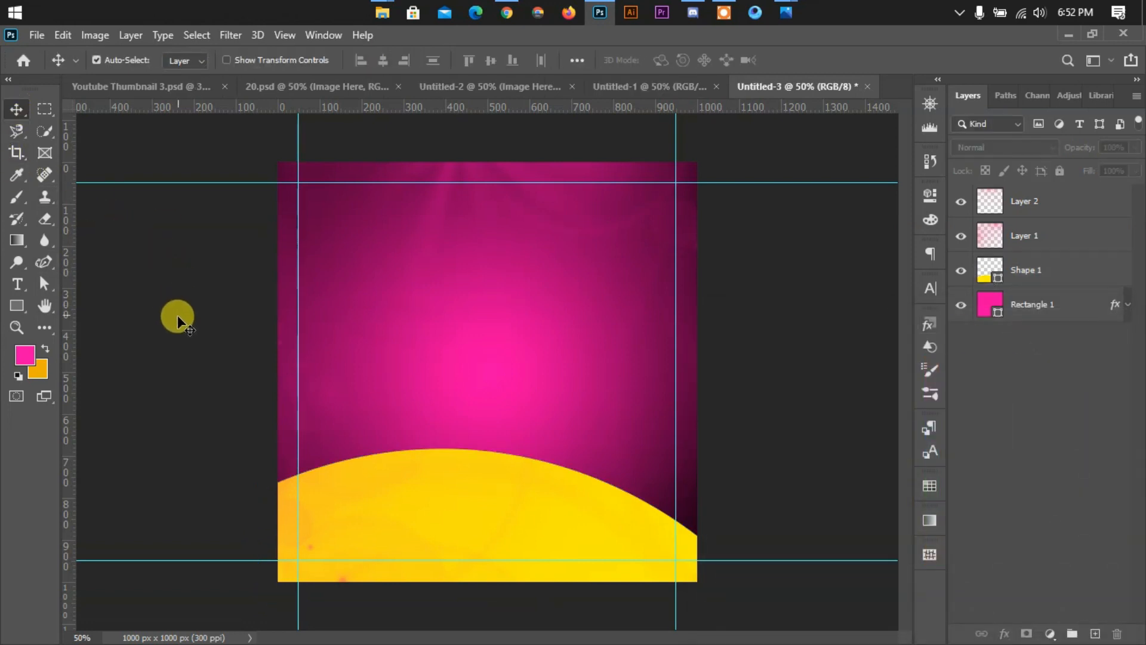
# - Stretch the yellow arched shape slightly taller by raising its upper edge with Free Transform
pyautogui.click(363, 493)
pyautogui.hotkey('ctrl', 't')
pyautogui.click(967, 269)
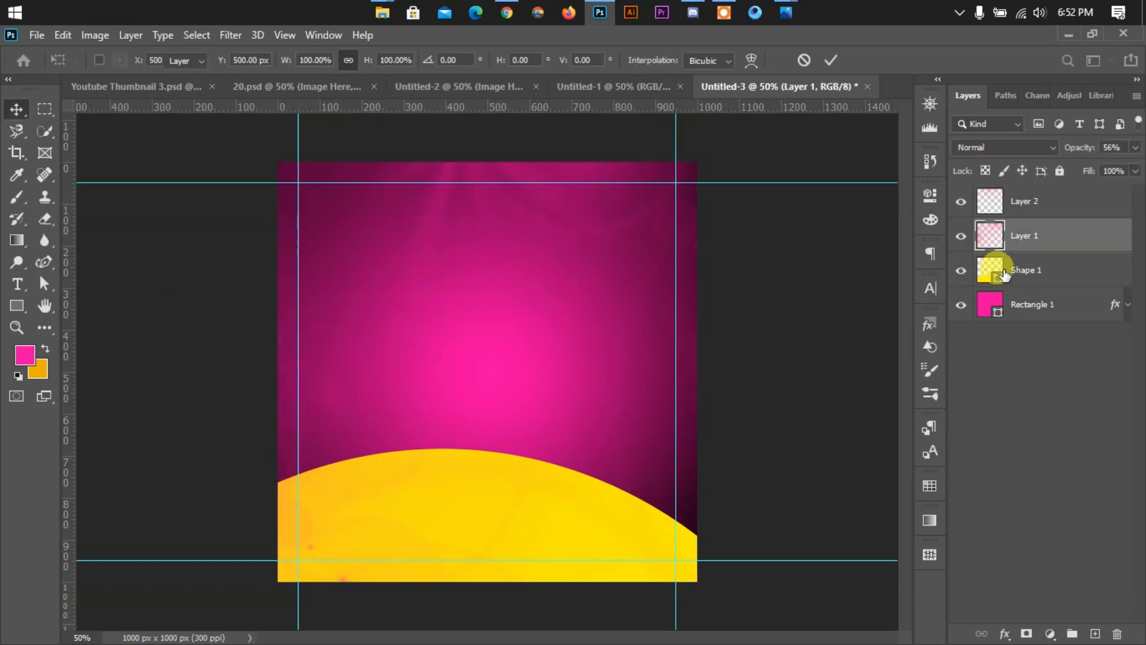
pyautogui.hotkey('ctrl', 't')
pyautogui.moveTo(435, 442); pyautogui.dragTo(435, 434)
pyautogui.click(830, 61)
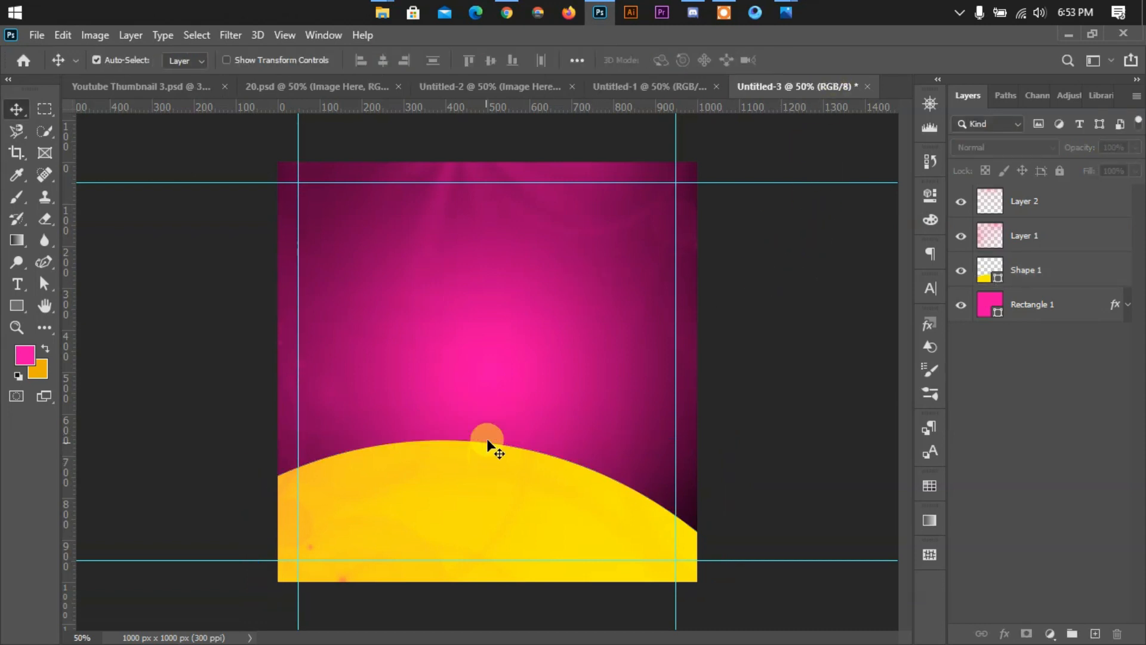
# - Select Layer 1 and lower its opacity slightly
pyautogui.click(497, 258)
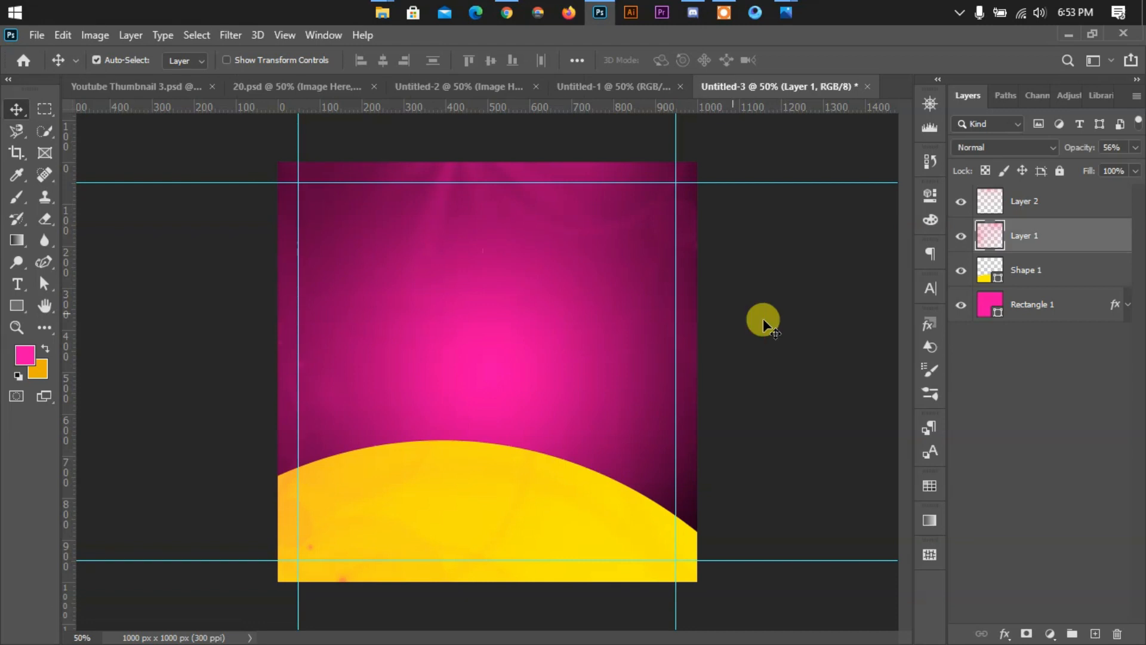
pyautogui.click(1013, 306)
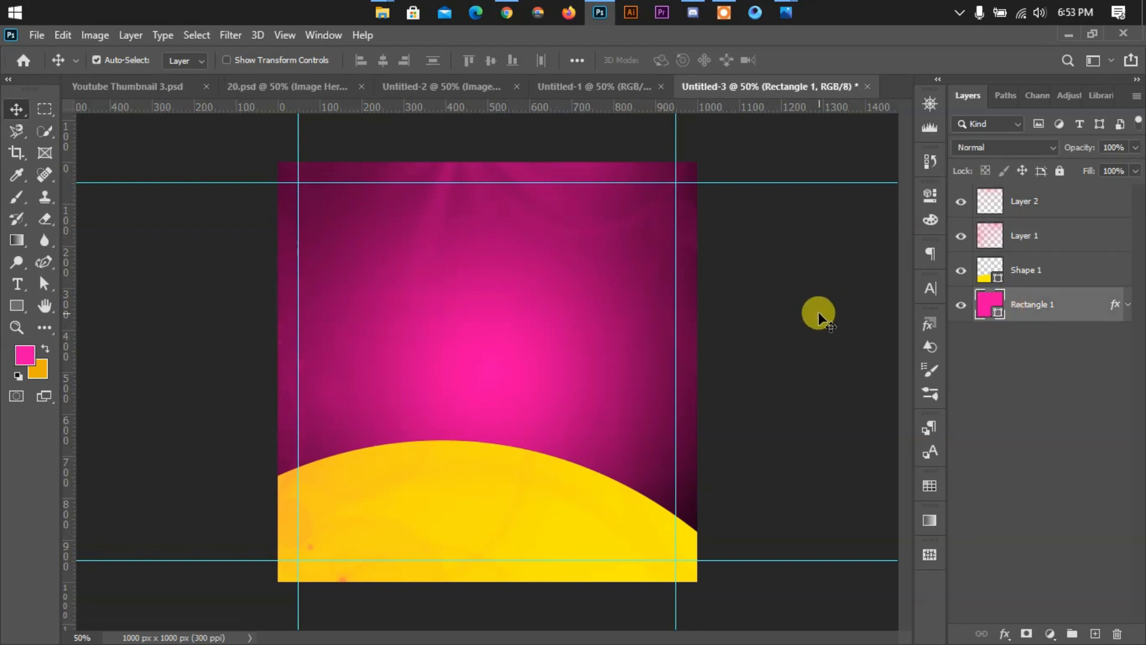
pyautogui.click(580, 166)
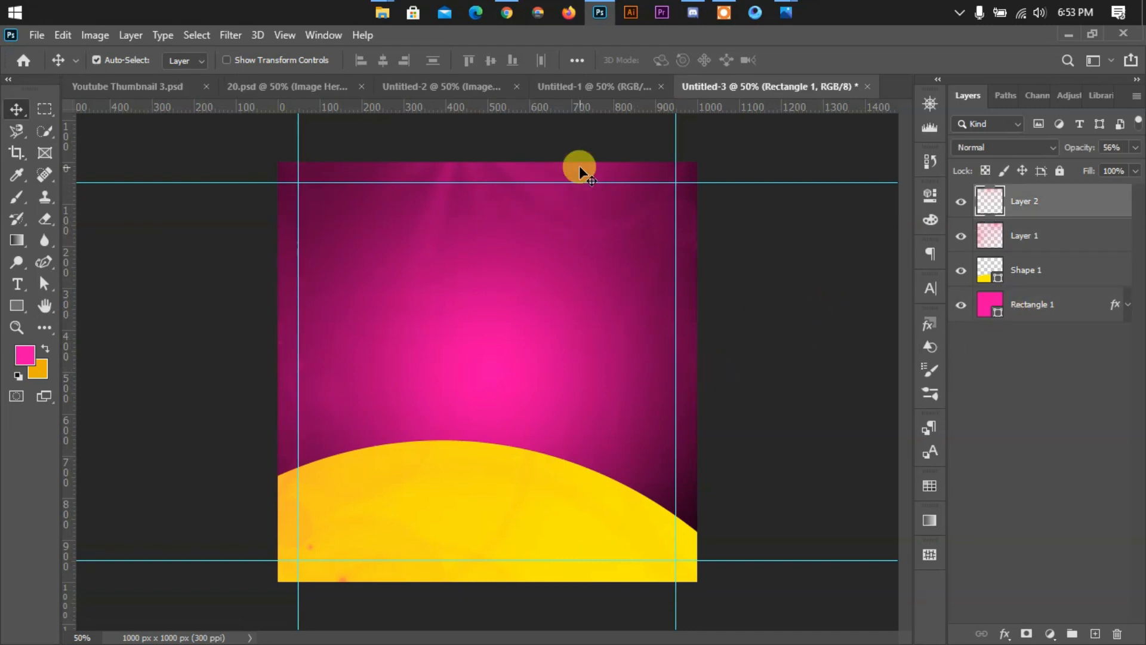
pyautogui.click(1043, 229)
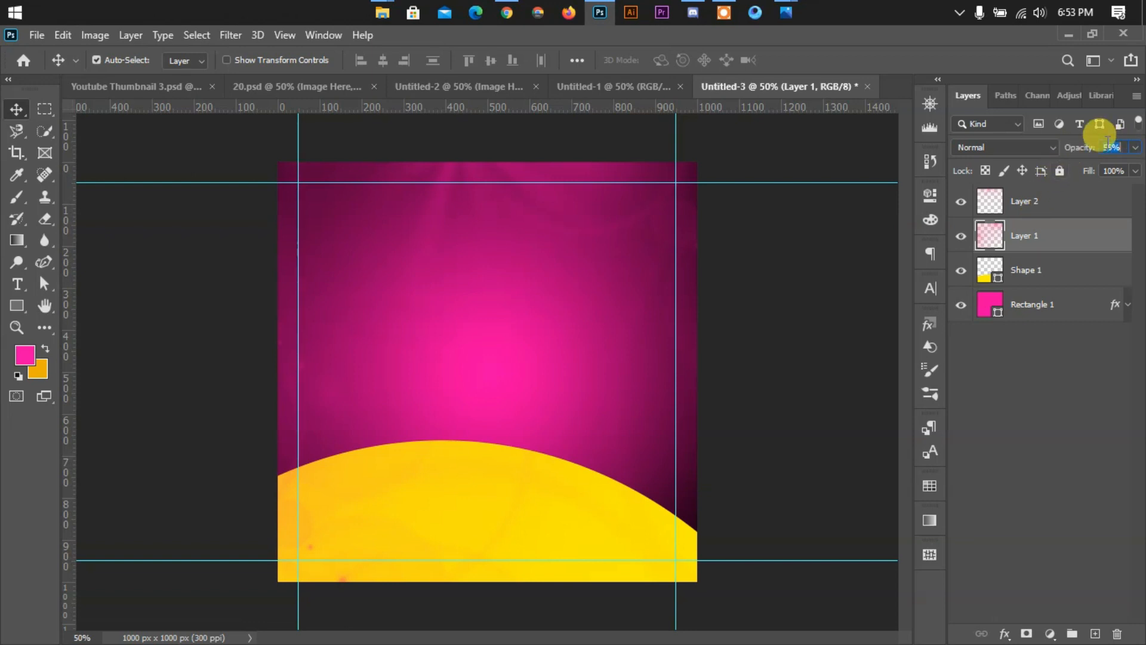
pyautogui.click(858, 280)
# - Bring the black fabric texture from the Untitled-1 document into the design and fit it over the whole canvas
pyautogui.click(645, 95)
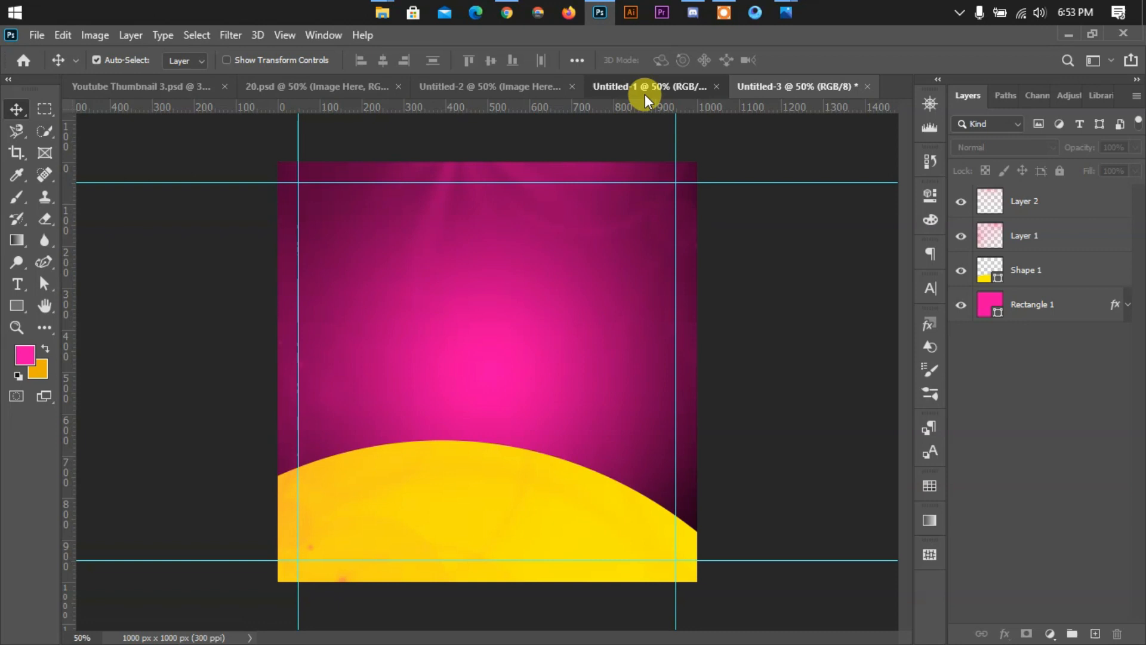
pyautogui.moveTo(500, 246); pyautogui.dragTo(482, 364)
pyautogui.hotkey('ctrl', 't')
pyautogui.click(831, 60)
# - Set the fabric texture layer's blend mode to Difference and its opacity to 55%
pyautogui.click(1008, 148)
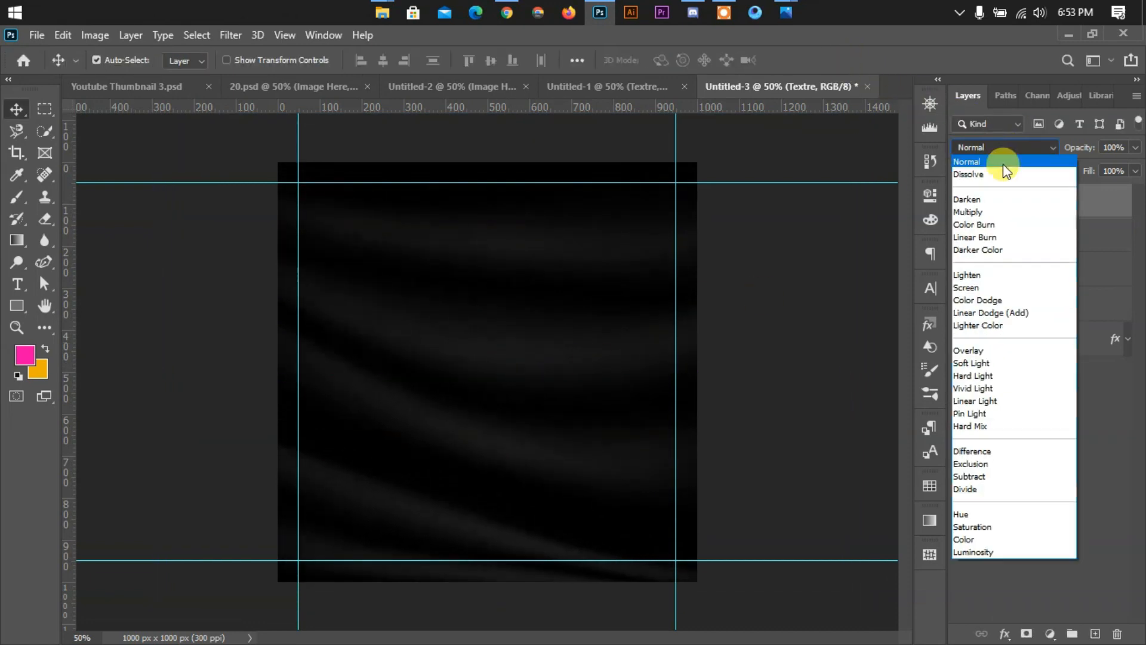
pyautogui.press('Escape')
pyautogui.moveTo(1049, 210); pyautogui.dragTo(1011, 199)
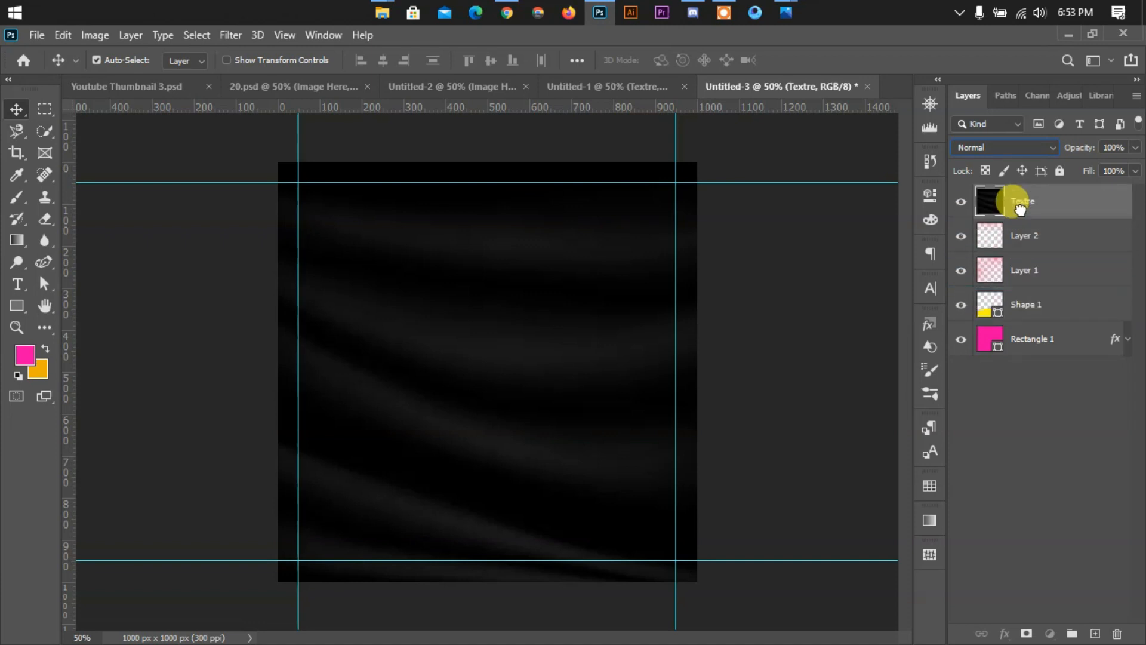
pyautogui.click(997, 148)
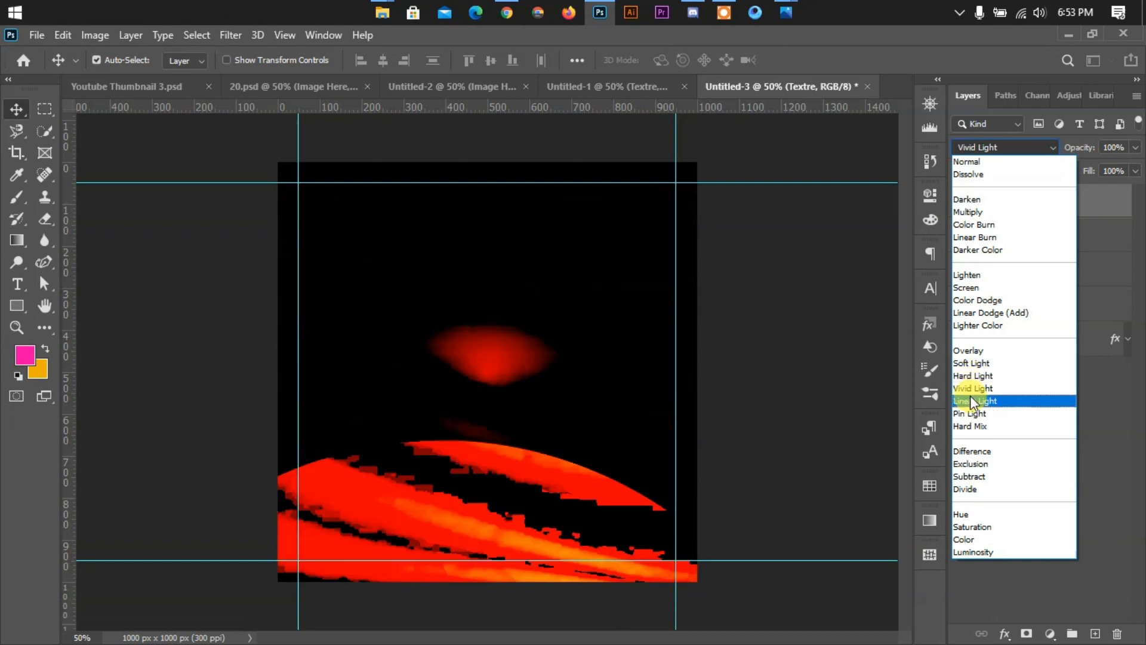
pyautogui.click(968, 455)
pyautogui.moveTo(1136, 147); pyautogui.dragTo(1099, 172)
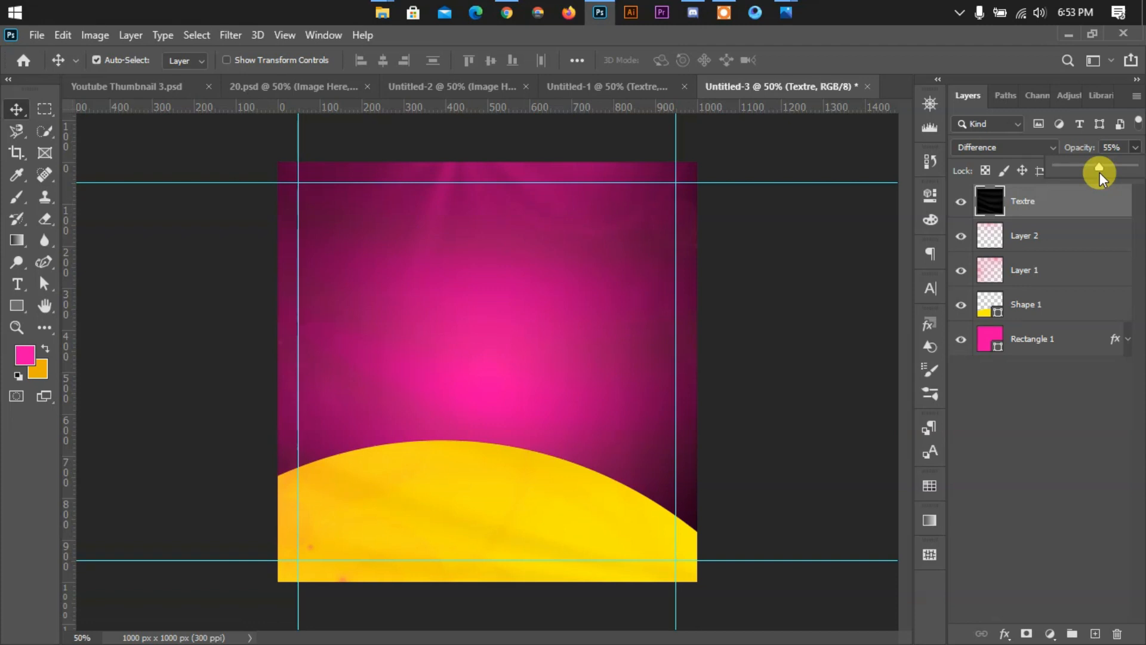
pyautogui.click(829, 264)
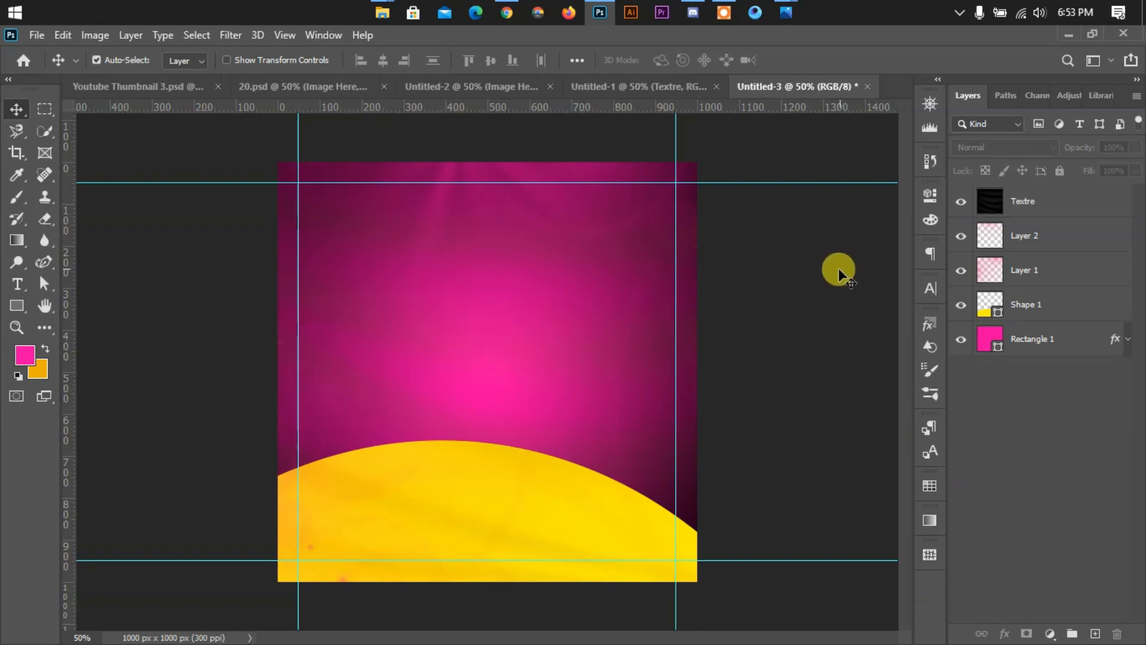
# - Add a Gradient Overlay to the arched Shape 1 layer, leaving Pattern Overlay off, with the canvas kept in view
pyautogui.click(536, 477)
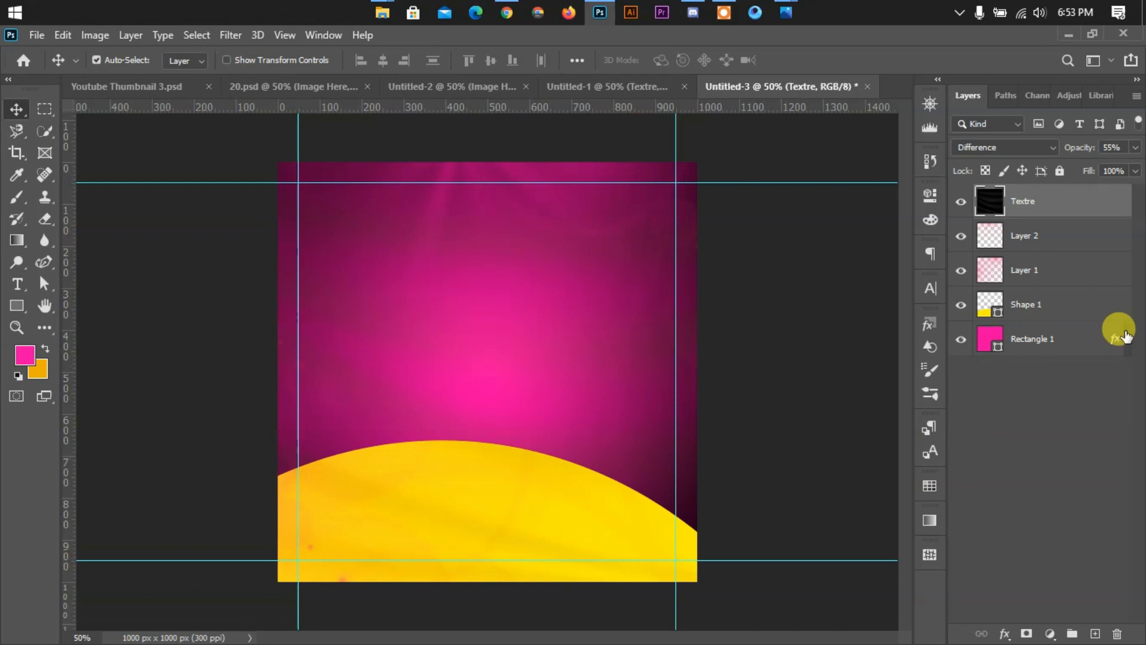
pyautogui.rightClick(1095, 309)
pyautogui.click(924, 48)
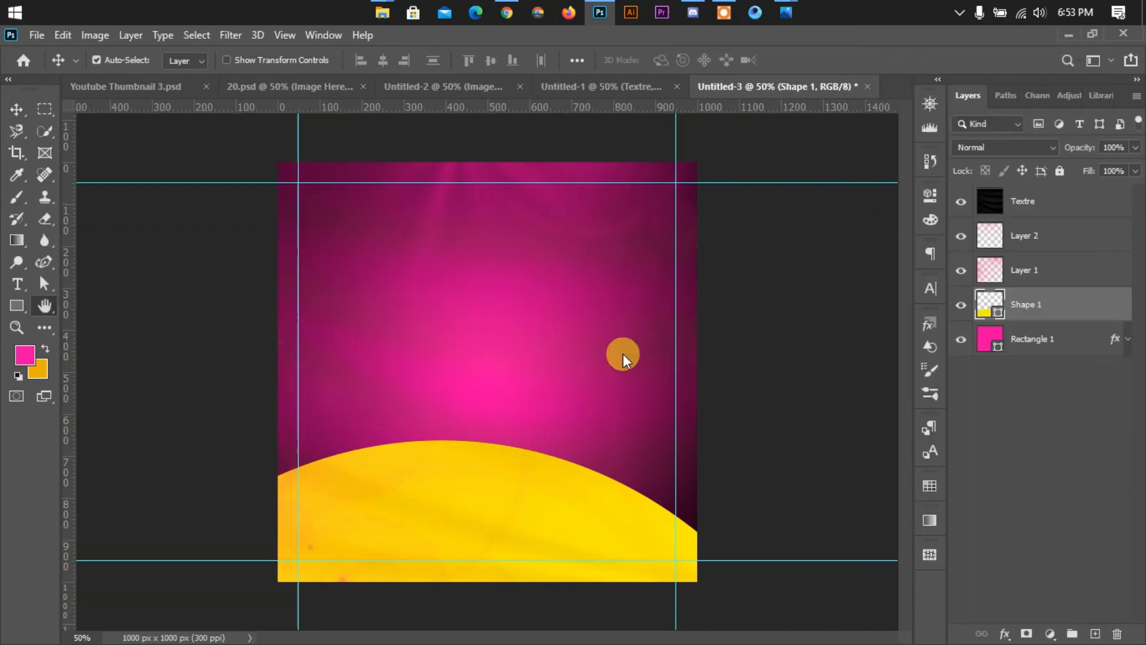
pyautogui.click(440, 469)
pyautogui.click(408, 470)
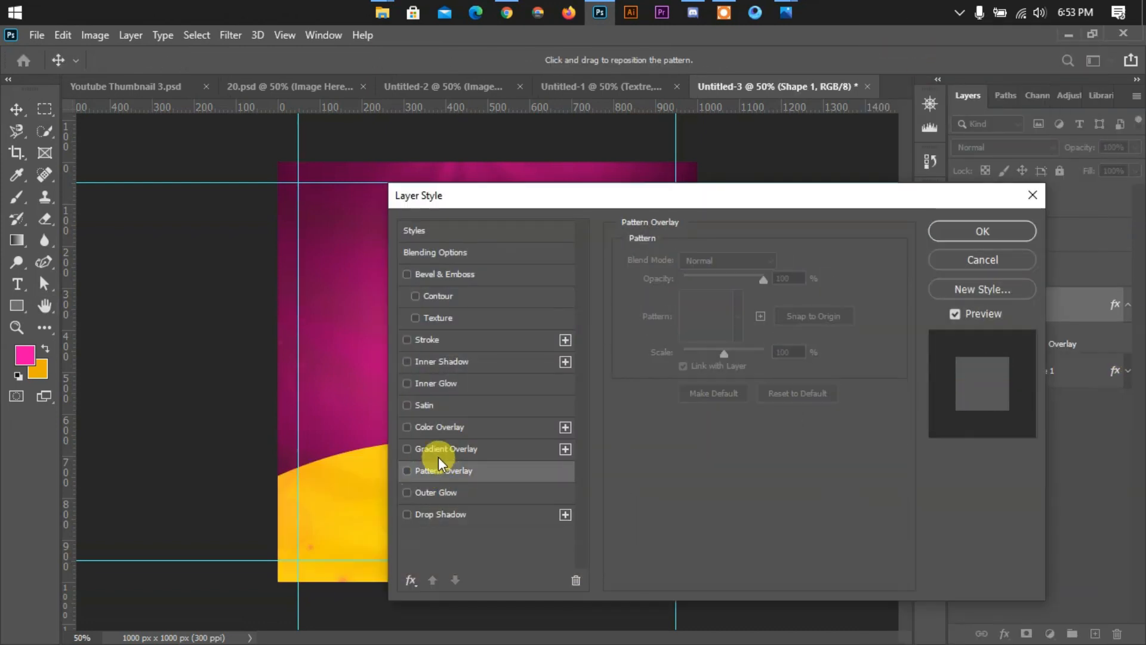
pyautogui.click(442, 449)
pyautogui.moveTo(692, 189); pyautogui.dragTo(1032, 169)
# - Apply the yellow-to-amber preset to the arch's gradient overlay
pyautogui.click(1030, 286)
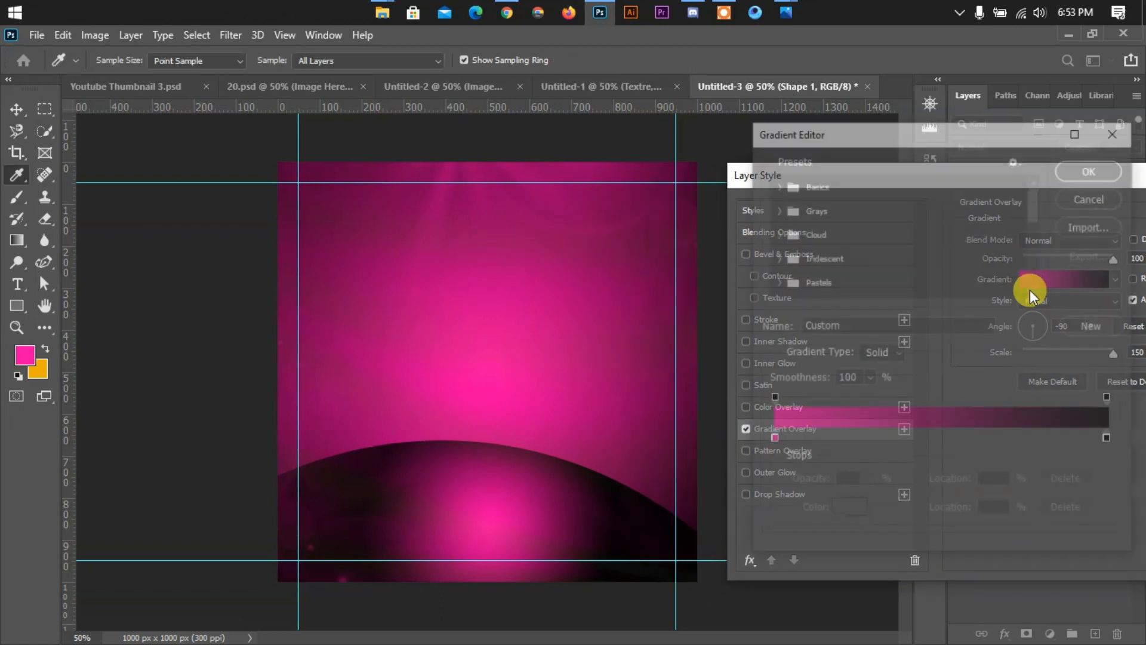
pyautogui.scroll(-3, 1032, 255)
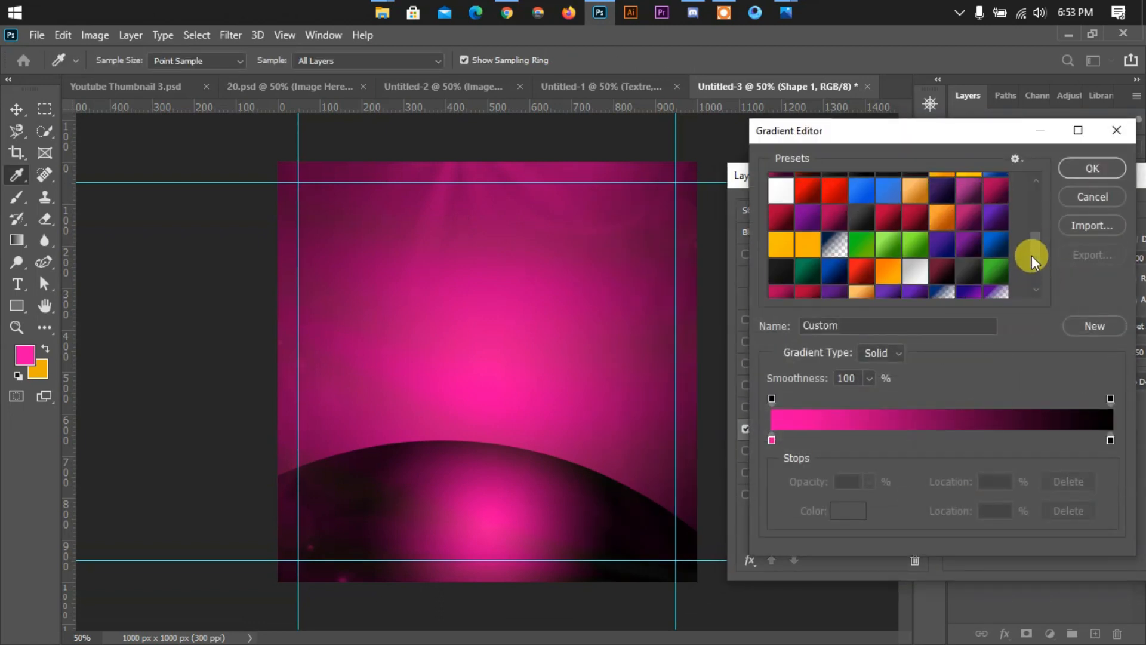
pyautogui.click(963, 175)
pyautogui.scroll(1, 1033, 244)
pyautogui.scroll(1, 1033, 241)
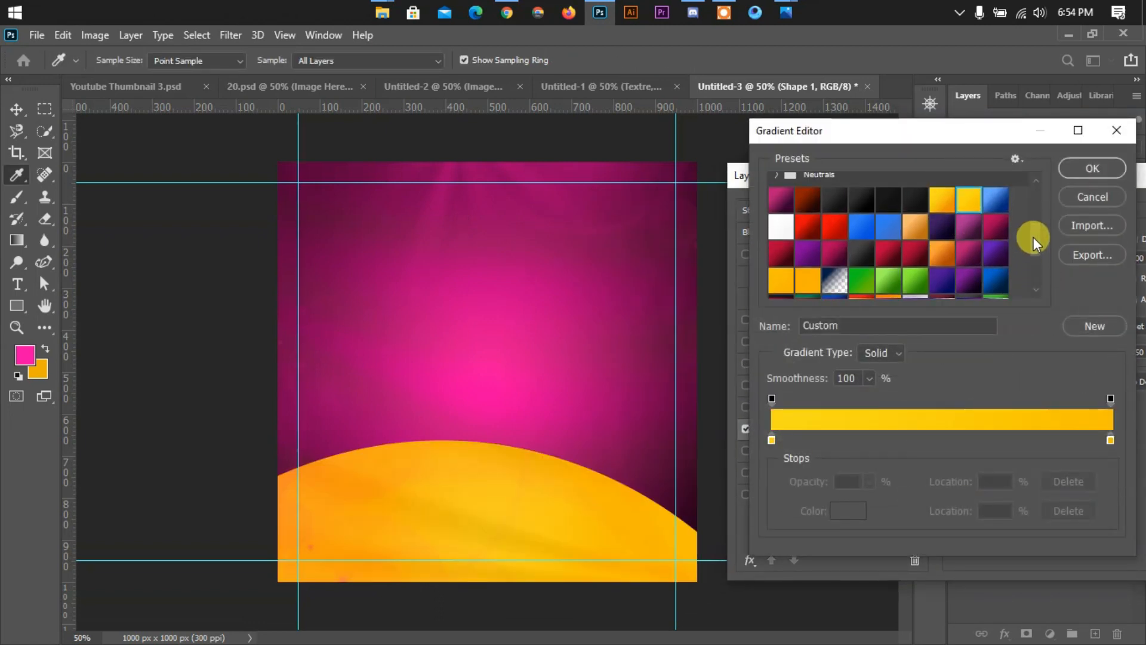
pyautogui.click(944, 200)
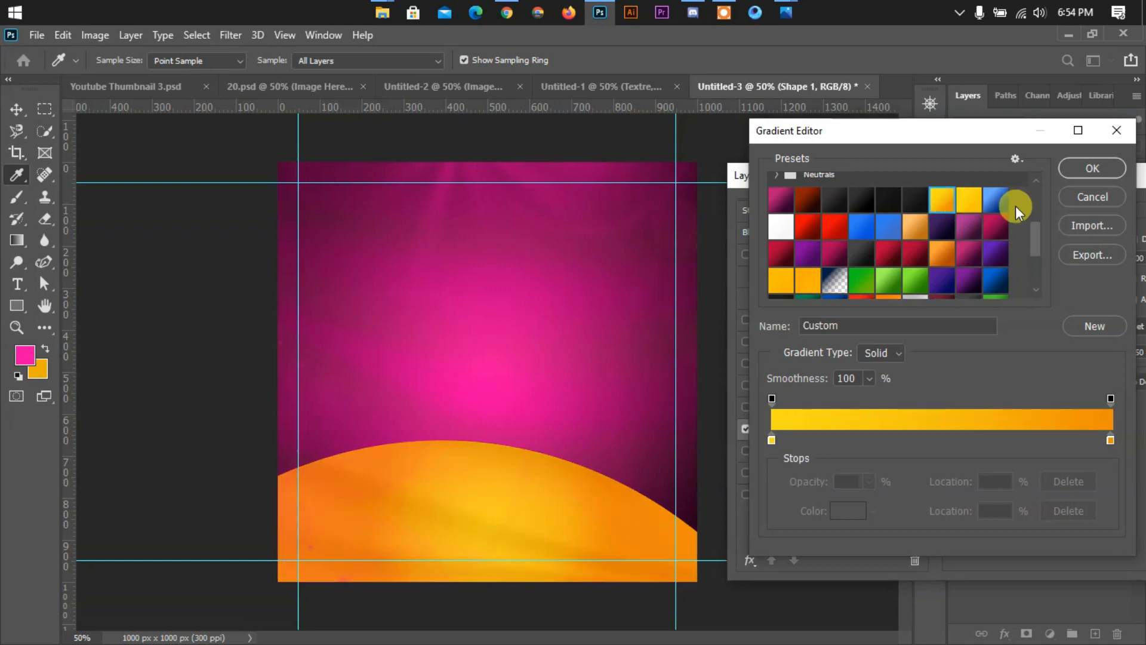
pyautogui.click(967, 198)
pyautogui.click(1082, 172)
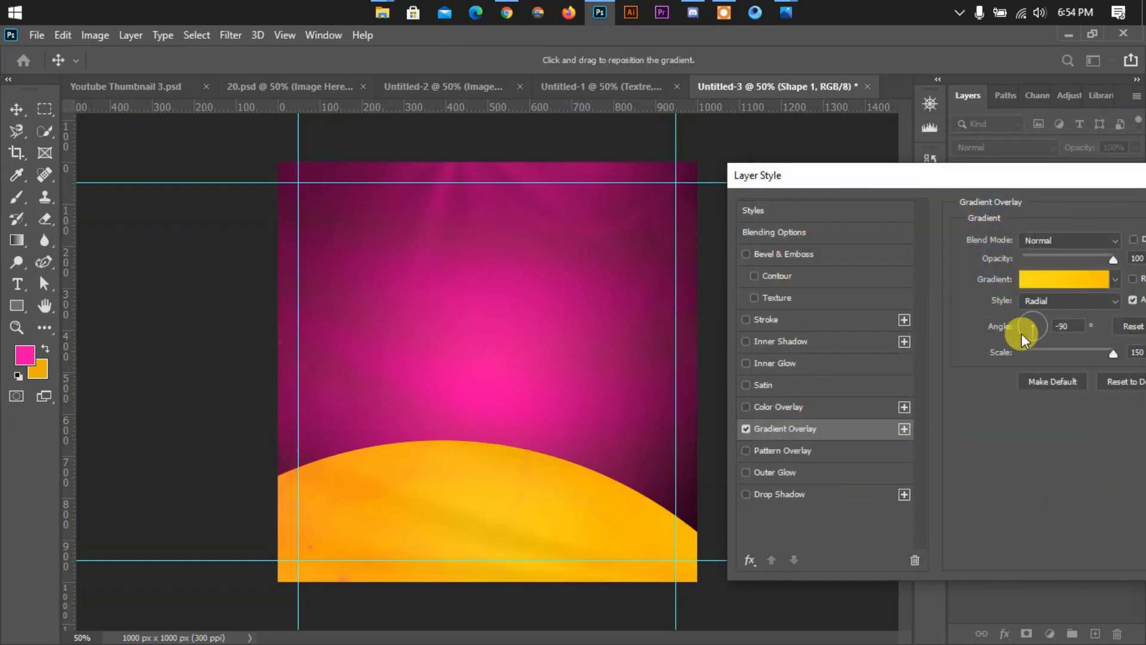
# - Switch the arch's gradient overlay style to Linear and tilt its angle diagonally
pyautogui.click(1039, 305)
pyautogui.click(1036, 310)
pyautogui.click(1027, 331)
# - Replace the arch's overlay gradient with the yellow-to-dark-orange preset
pyautogui.click(1045, 281)
pyautogui.scroll(-3, 1027, 239)
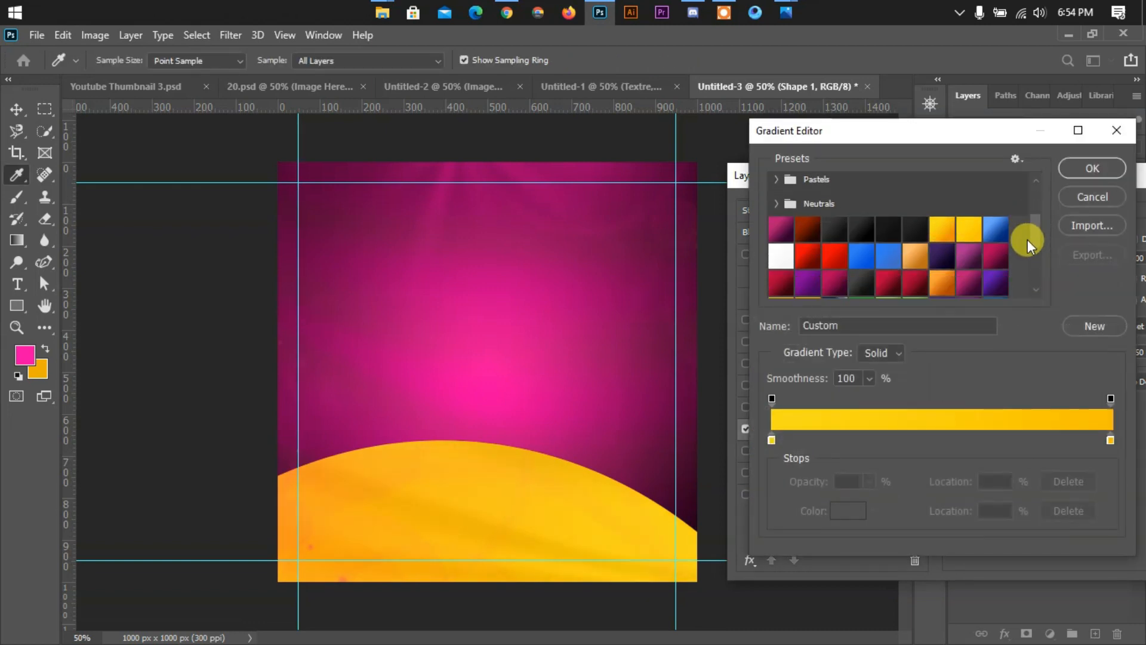
pyautogui.click(942, 227)
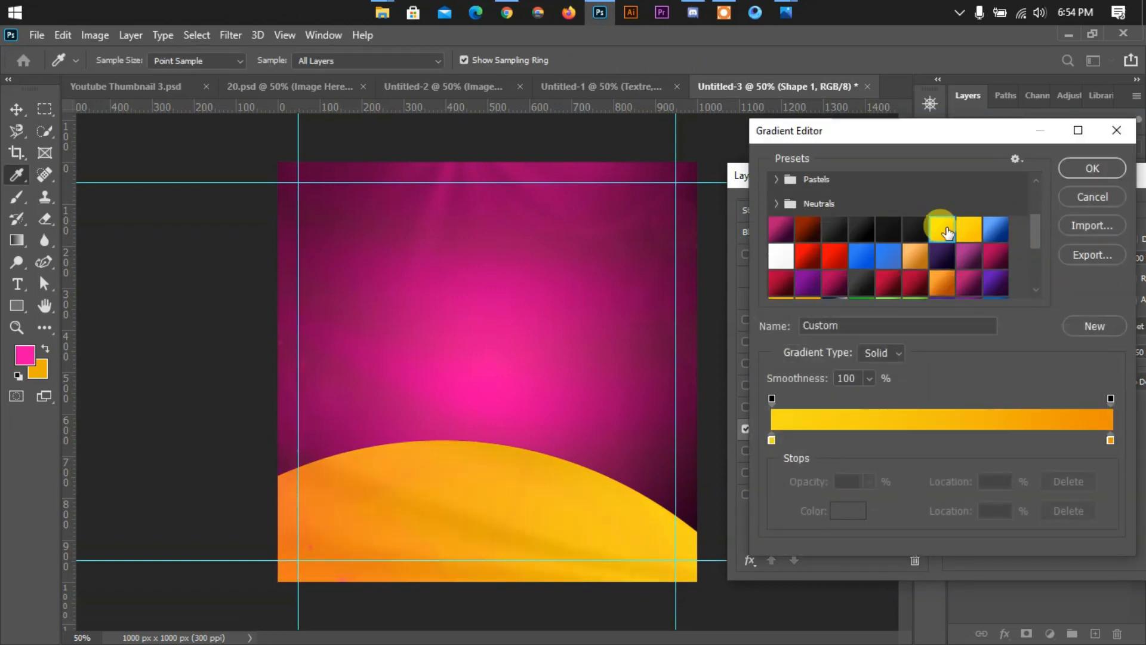
pyautogui.click(1078, 174)
# - Fine-tune the arch's diagonal gradient angle, accept the layer style and move Shape 1 directly above Layer 2
pyautogui.click(1029, 332)
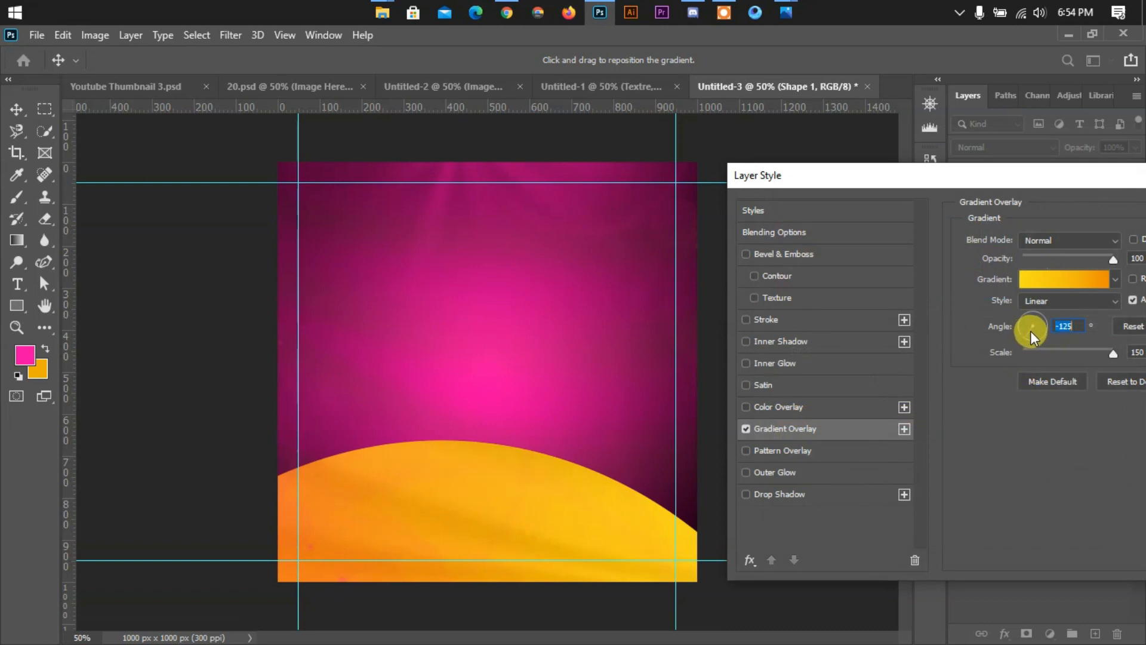
pyautogui.click(1028, 338)
pyautogui.moveTo(1055, 175); pyautogui.dragTo(873, 220)
pyautogui.click(1018, 245)
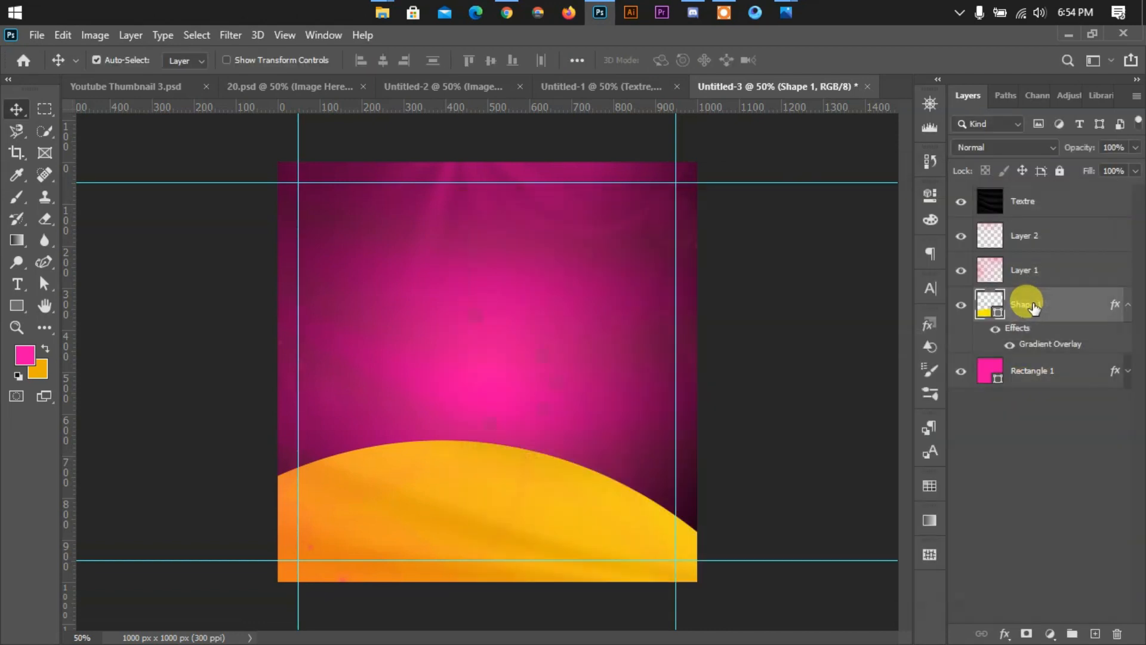
pyautogui.click(1127, 235)
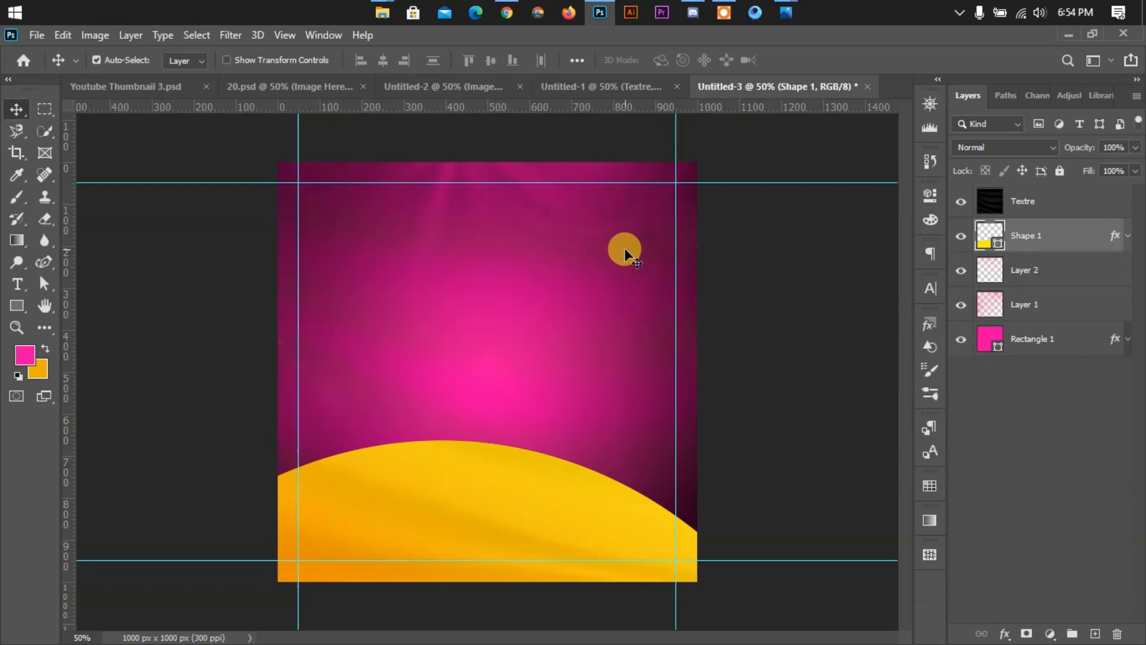
# - Bring the fried chicken platter image from the Untitled-2 document into the design and centre it overlapping the yellow arch
pyautogui.click(630, 87)
pyautogui.click(478, 87)
pyautogui.moveTo(592, 332); pyautogui.dragTo(531, 366)
pyautogui.hotkey('ctrl', 't')
pyautogui.moveTo(490, 410); pyautogui.dragTo(493, 424)
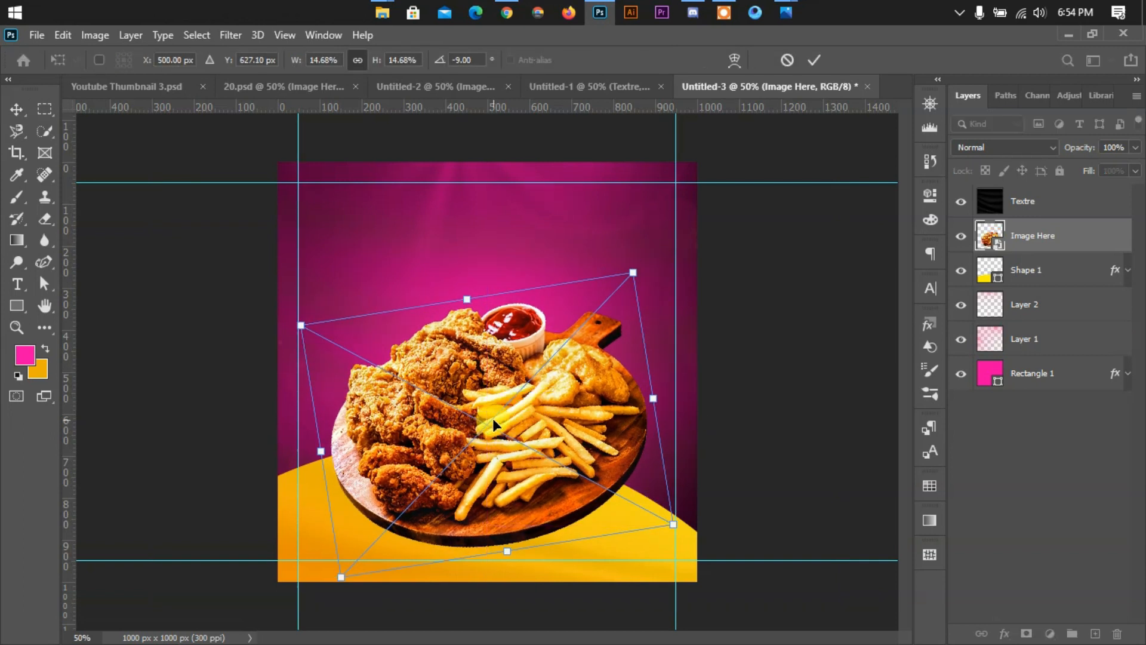
pyautogui.click(815, 60)
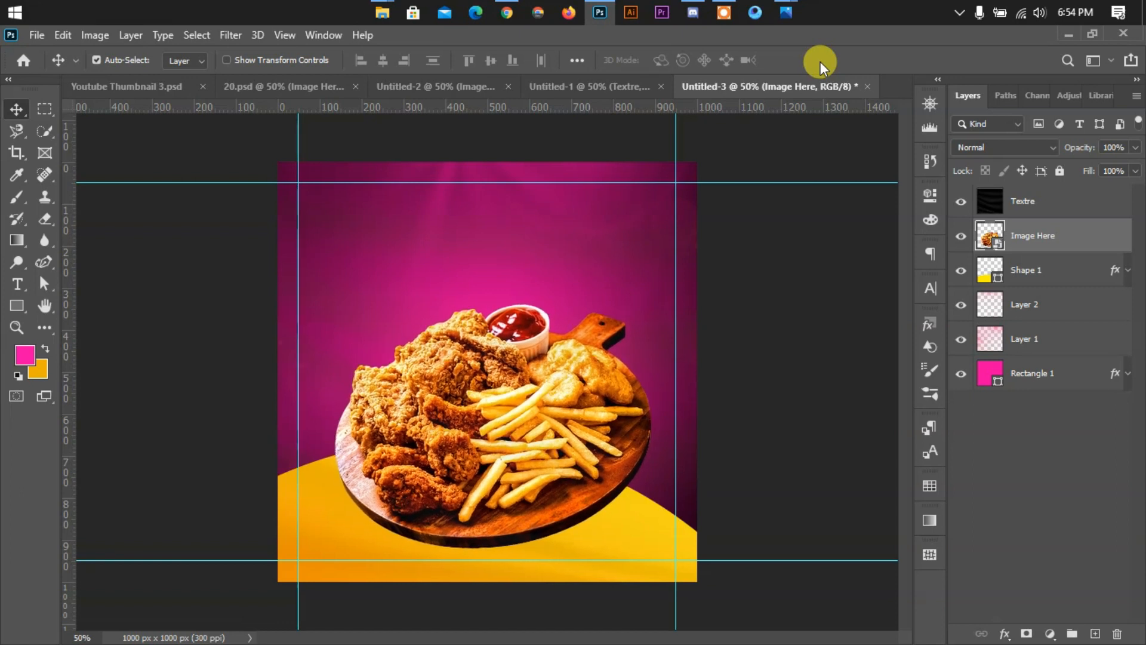
# - Open the background rectangle's overlay gradient for editing and move the midpoint between its pink and black stops to 41%
pyautogui.click(668, 260)
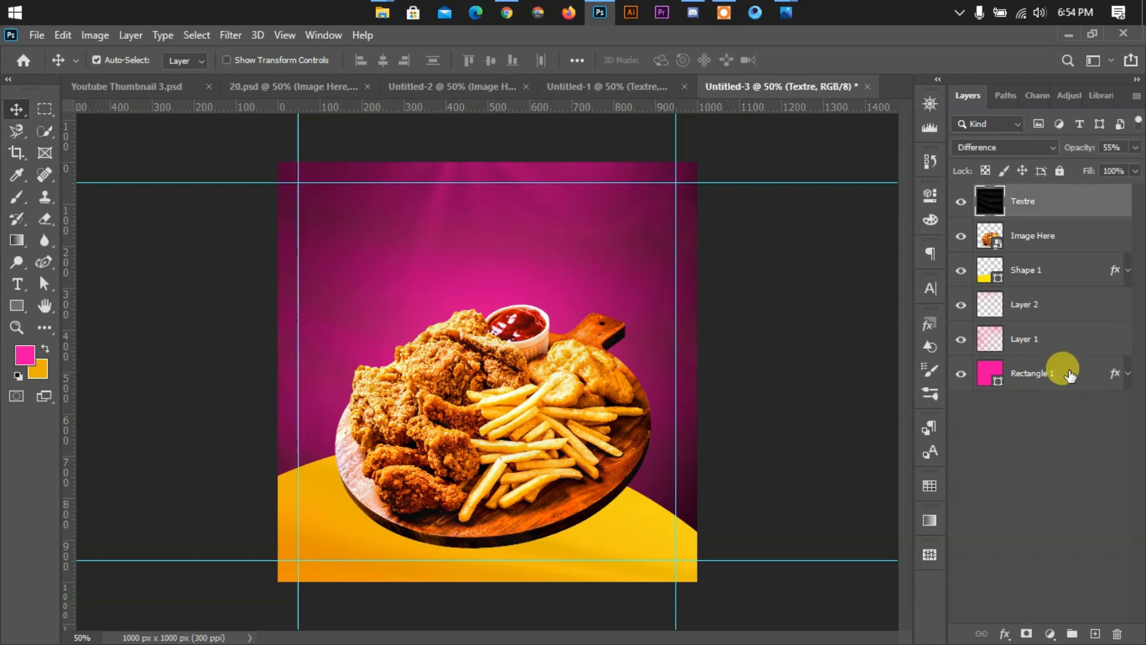
pyautogui.rightClick(1049, 374)
pyautogui.click(896, 46)
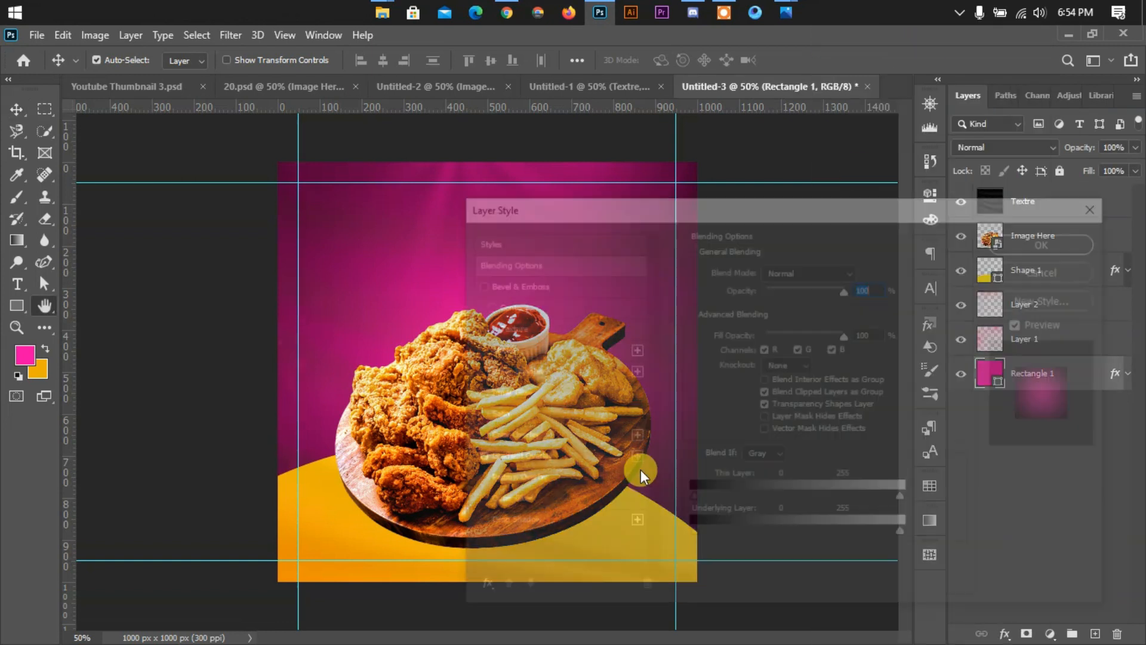
pyautogui.click(495, 461)
pyautogui.moveTo(797, 205); pyautogui.dragTo(1070, 205)
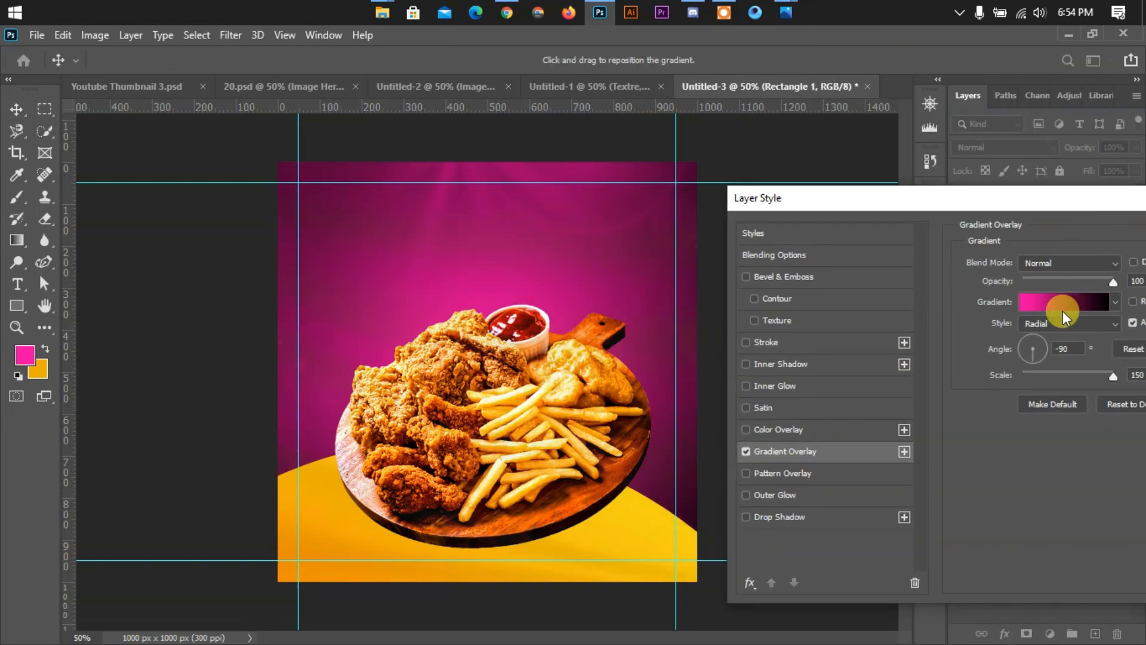
pyautogui.click(1042, 302)
pyautogui.click(772, 440)
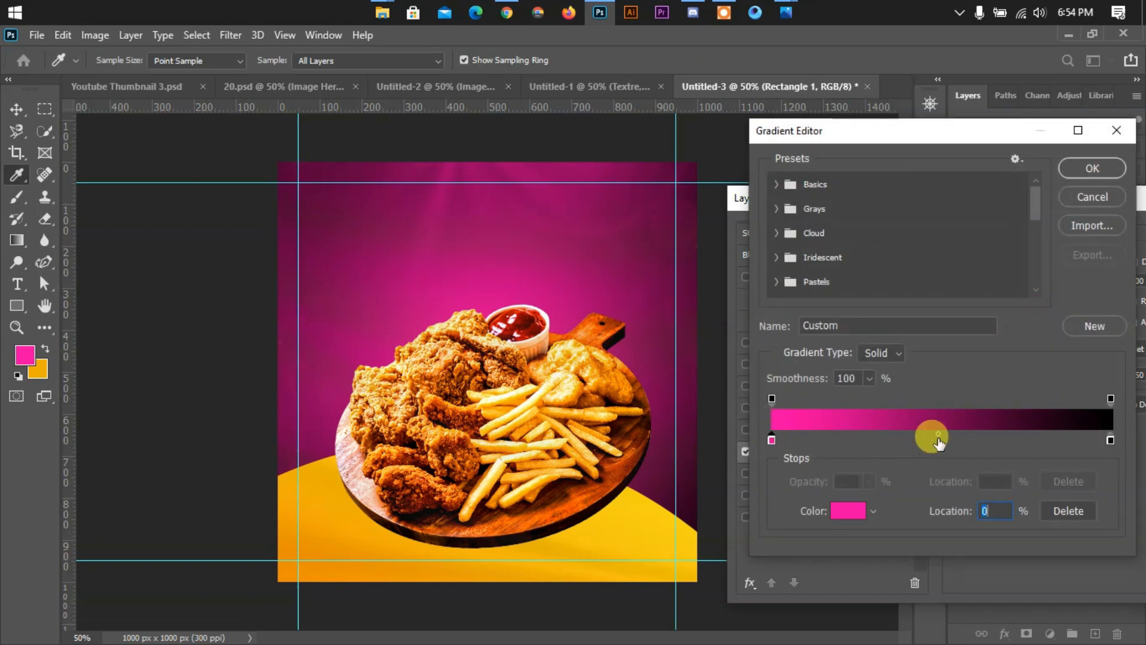
pyautogui.moveTo(938, 432); pyautogui.dragTo(912, 432)
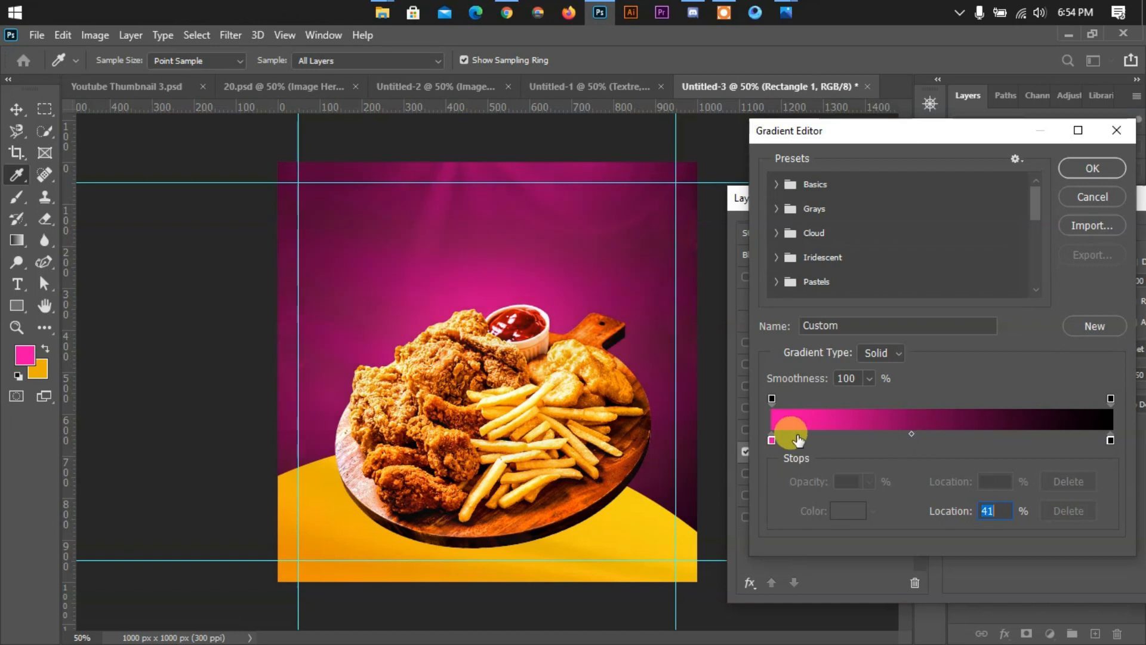
# - Set the background gradient's pink stop to #ff0bac and its midpoint to 52%
pyautogui.doubleClick(771, 438)
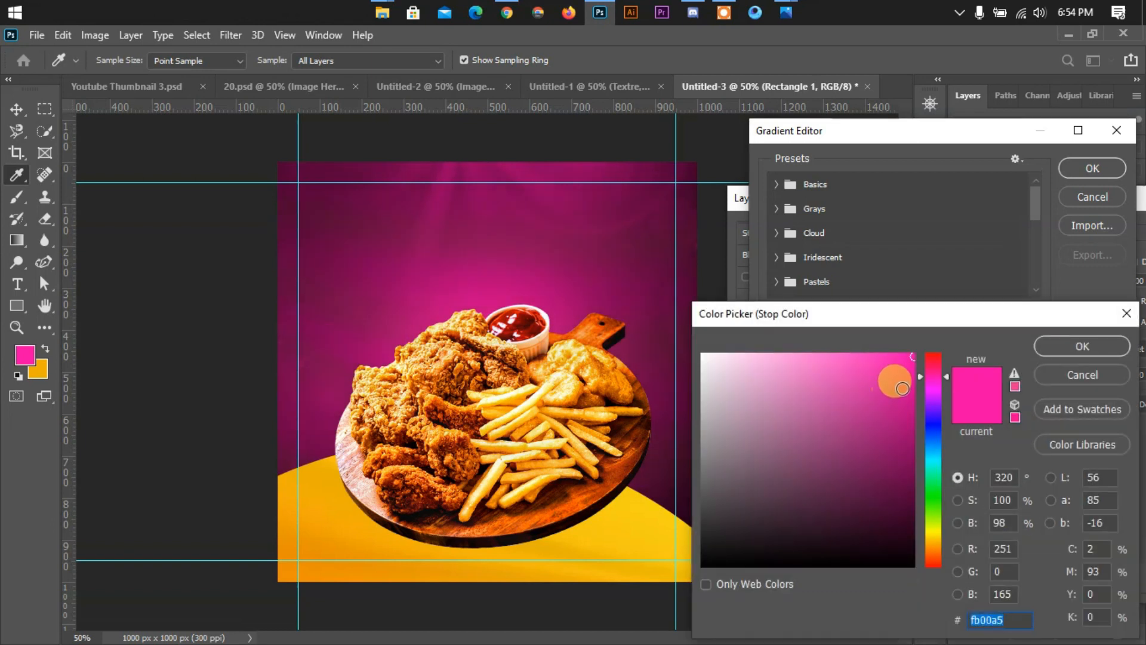
pyautogui.click(1062, 349)
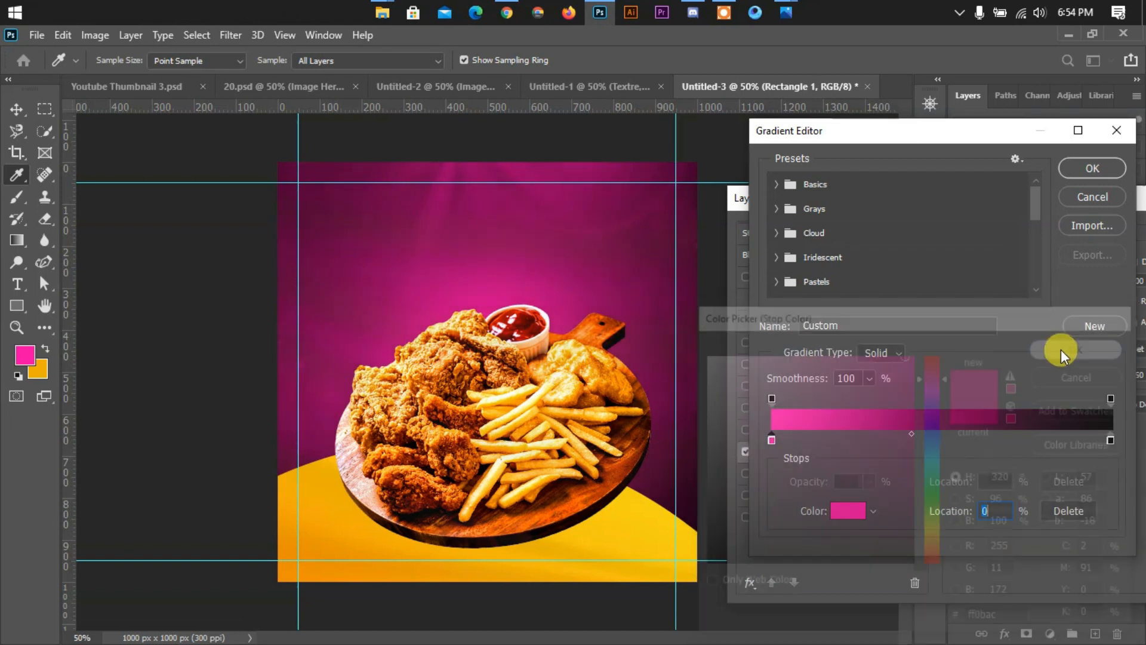
pyautogui.moveTo(913, 431); pyautogui.dragTo(950, 433)
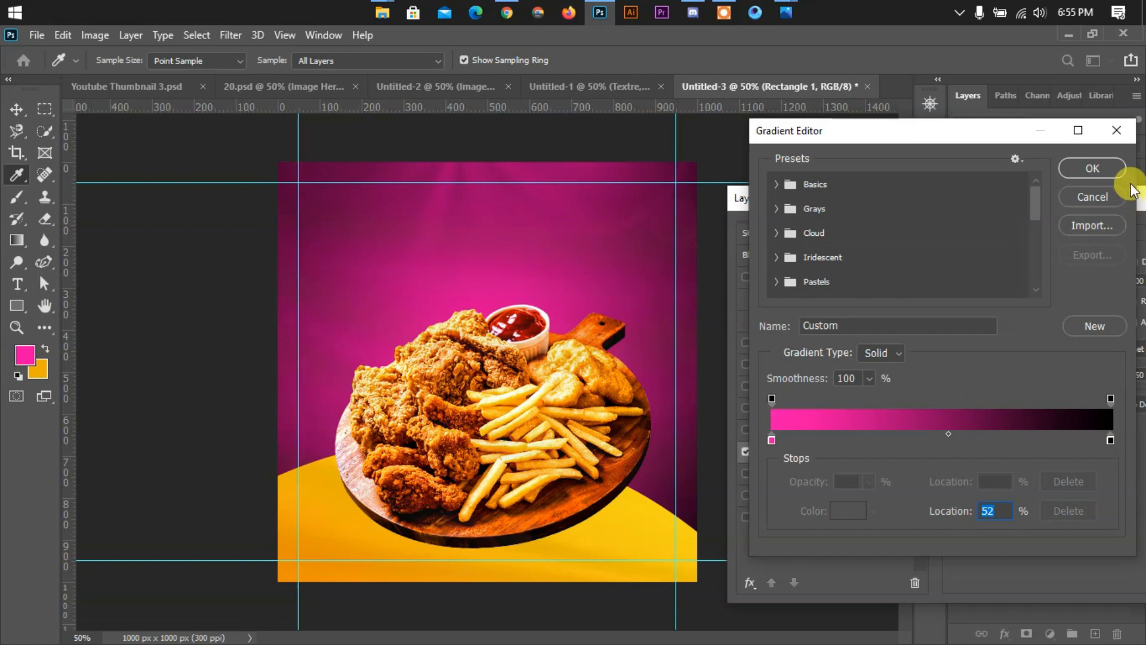
# - Accept the edited pink-to-black gradient and apply the background rectangle's layer style
pyautogui.click(1099, 171)
pyautogui.moveTo(1102, 203); pyautogui.dragTo(723, 208)
pyautogui.click(935, 238)
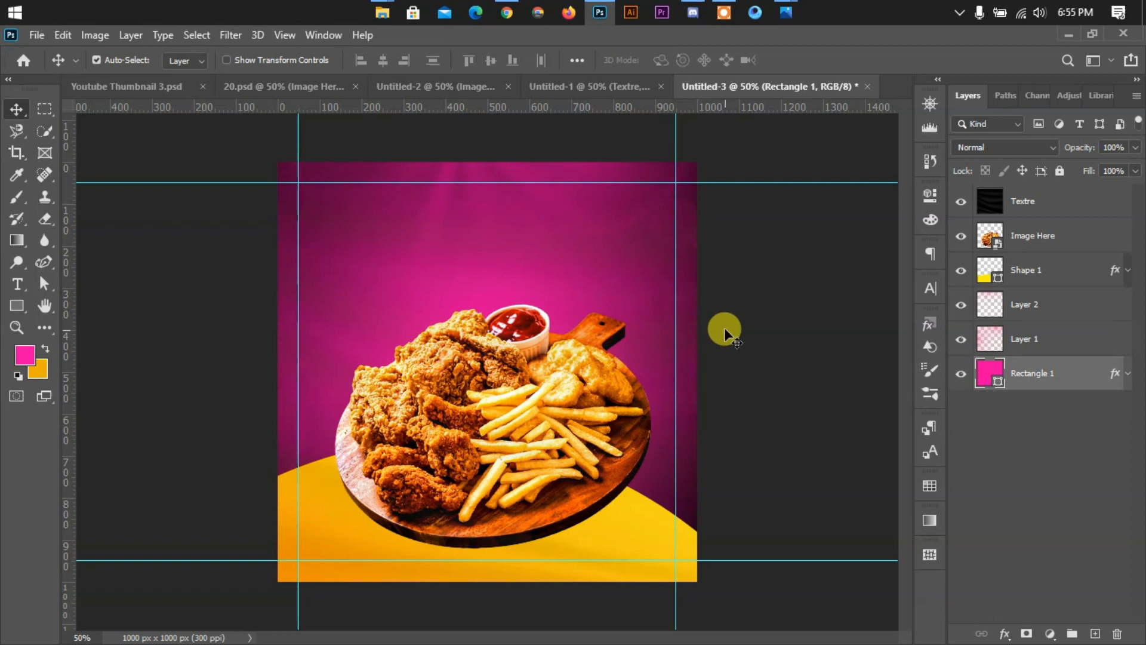
# - Add a new layer directly below Shape 1 and choose the 001_Explosion brush from the Explosion_Brushes 2 set
pyautogui.click(1102, 631)
pyautogui.moveTo(1042, 373); pyautogui.dragTo(1004, 274)
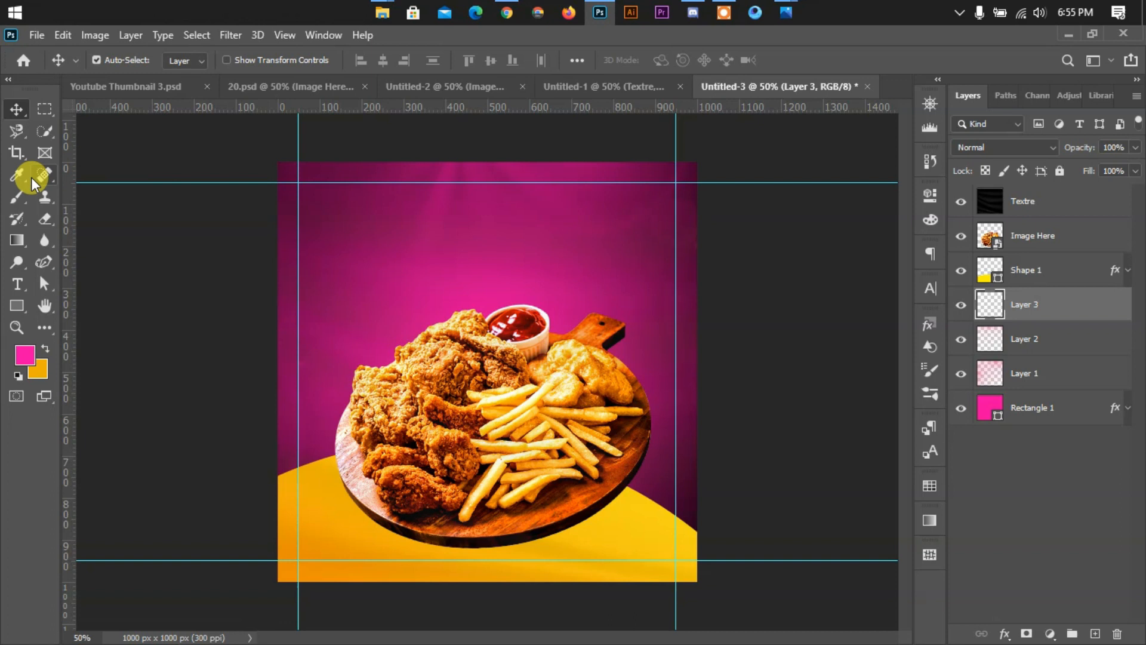
pyautogui.click(16, 197)
pyautogui.click(123, 65)
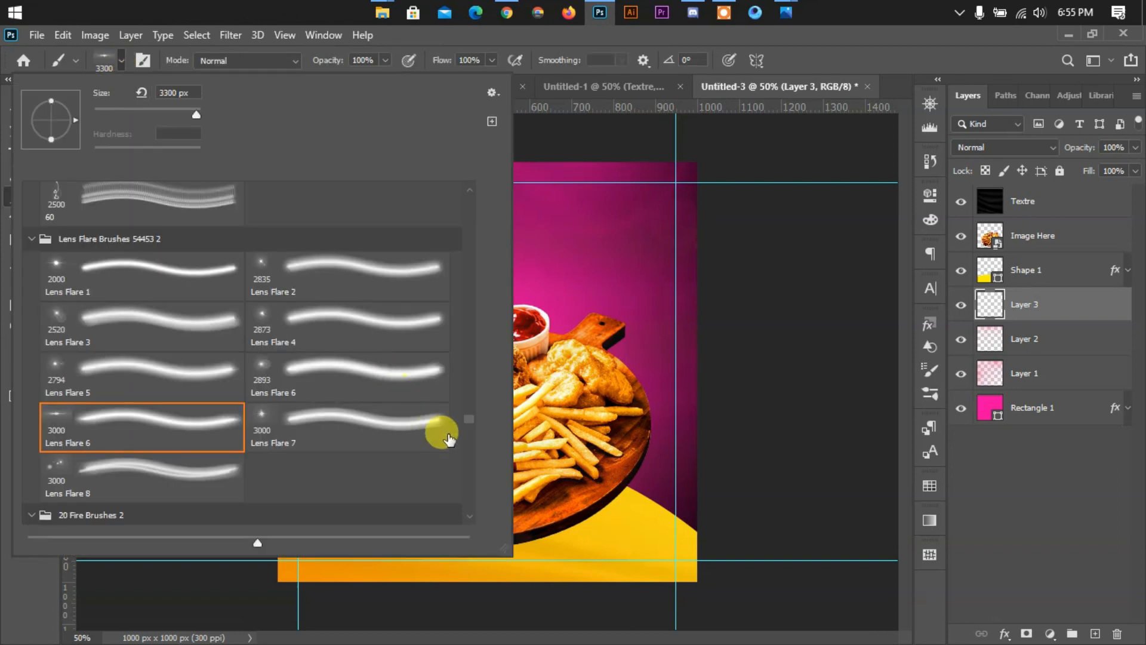
pyautogui.scroll(-5, 468, 418)
pyautogui.scroll(-10, 467, 425)
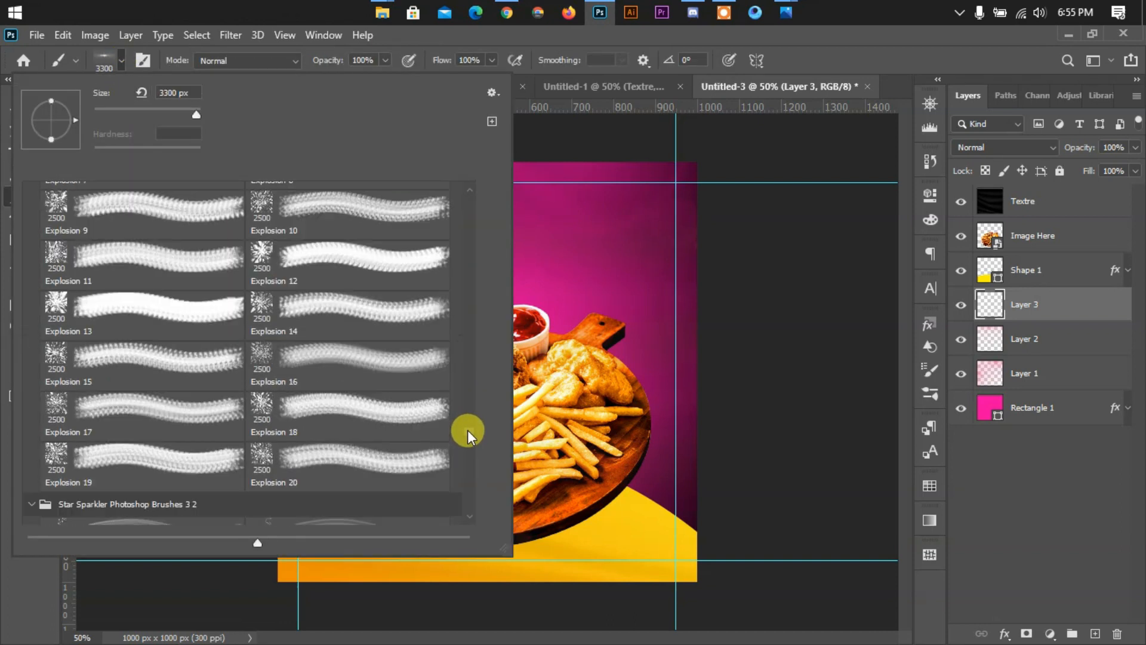
pyautogui.scroll(-2, 467, 435)
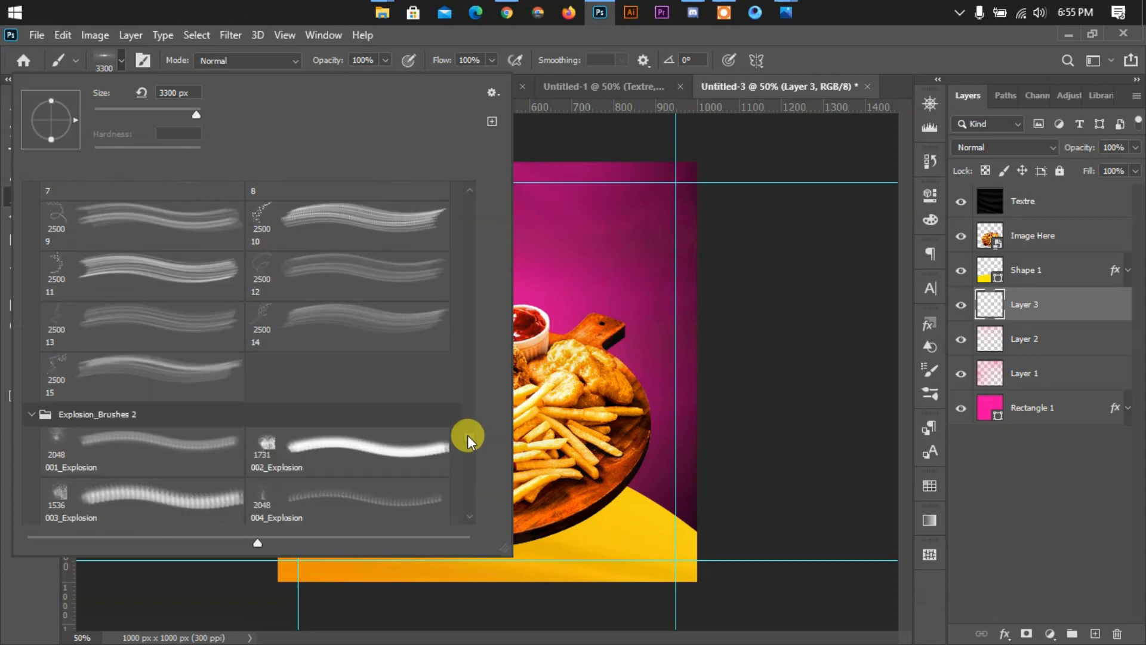
pyautogui.click(144, 441)
pyautogui.click(1051, 311)
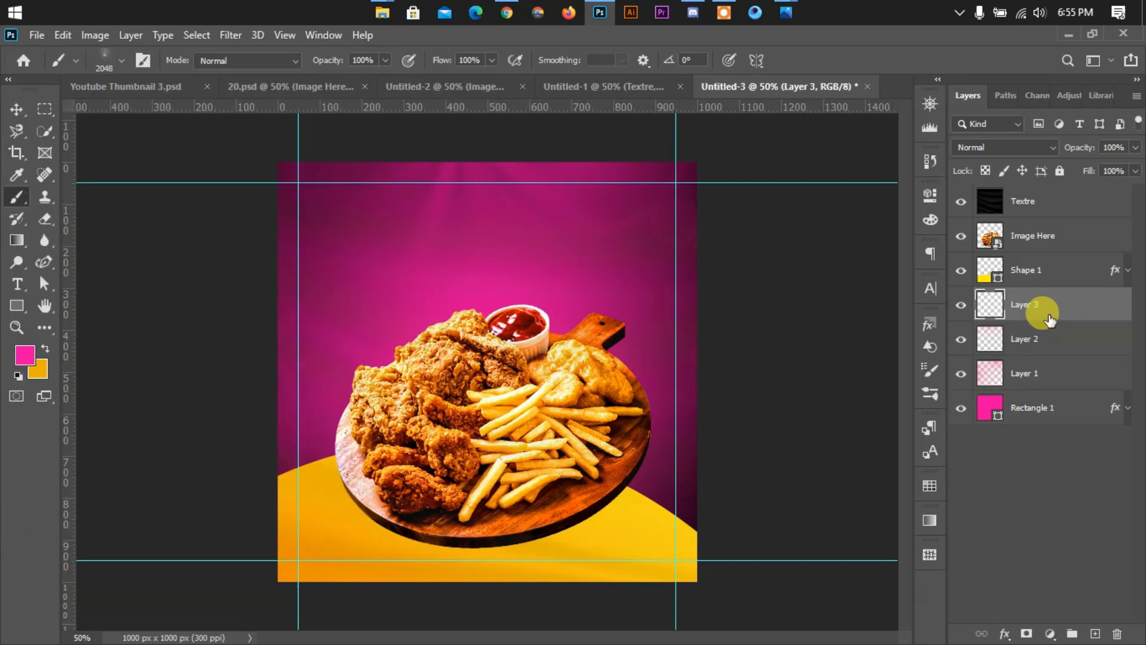
# - Set the foreground colour to a bright, saturated red
pyautogui.click(25, 360)
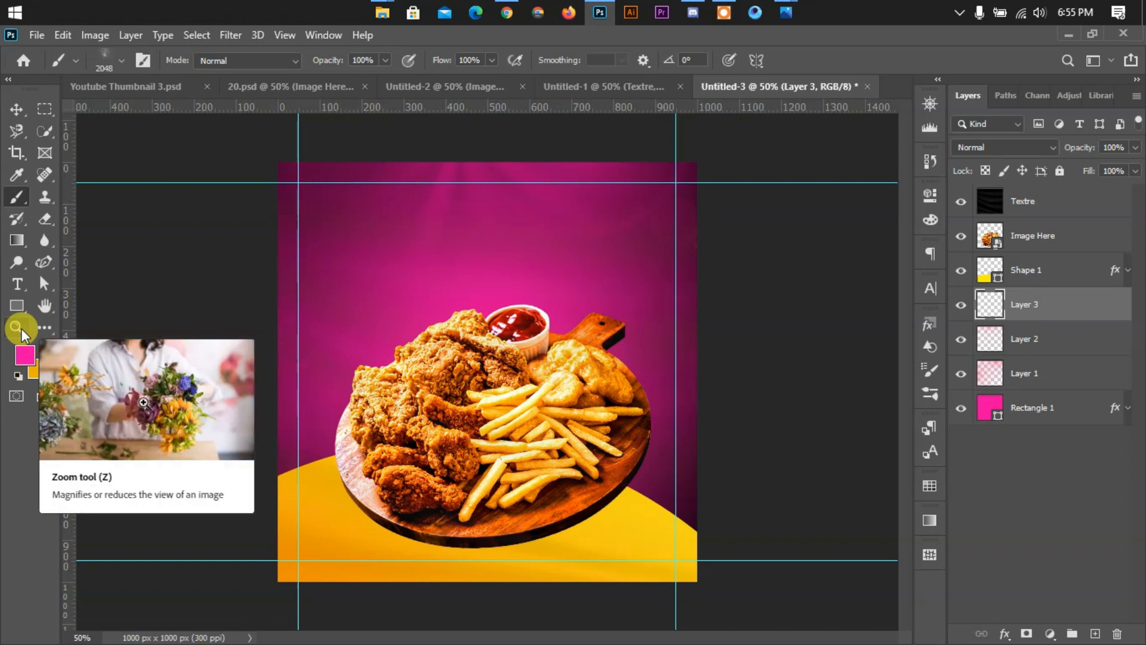
pyautogui.click(22, 357)
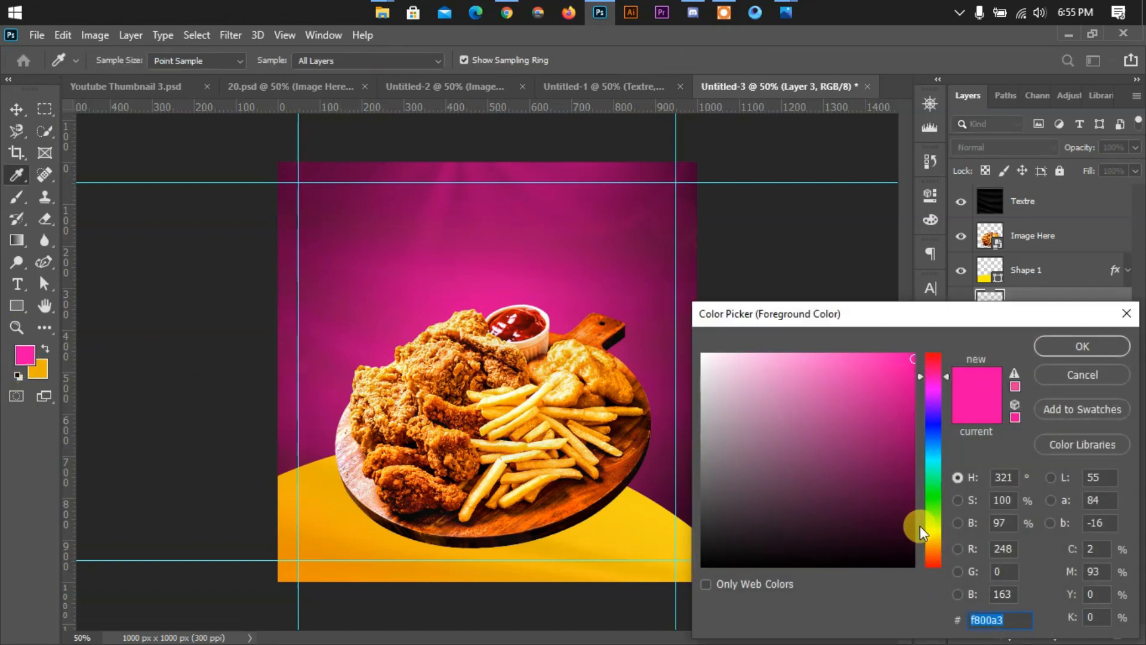
pyautogui.moveTo(937, 375); pyautogui.dragTo(934, 353)
pyautogui.click(907, 351)
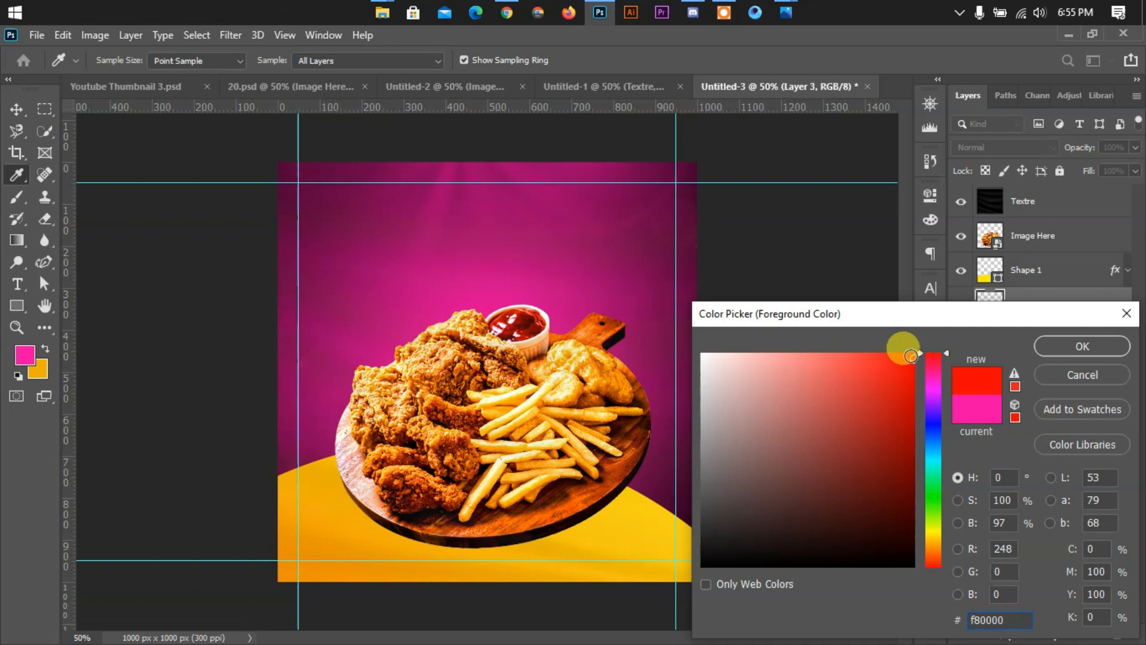
pyautogui.press('Return')
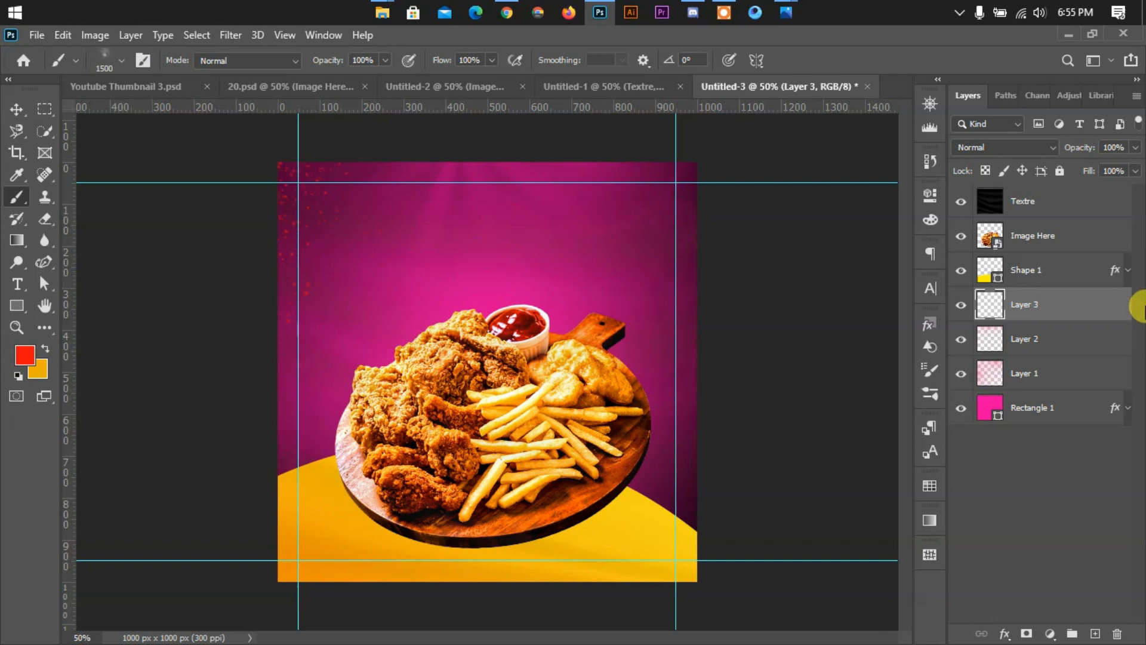
# - Stamp red explosion specks around the canvas's upper and side edges, reducing the brush to 900 px, and set Layer 3's opacity to 71%
pyautogui.moveTo(584, 38)
pyautogui.mouseDown()
pyautogui.moveTo(526, 25)
pyautogui.moveTo(839, 636)
pyautogui.moveTo(305, 626)
pyautogui.mouseUp()
pyautogui.hotkey('ctrl', 'z')
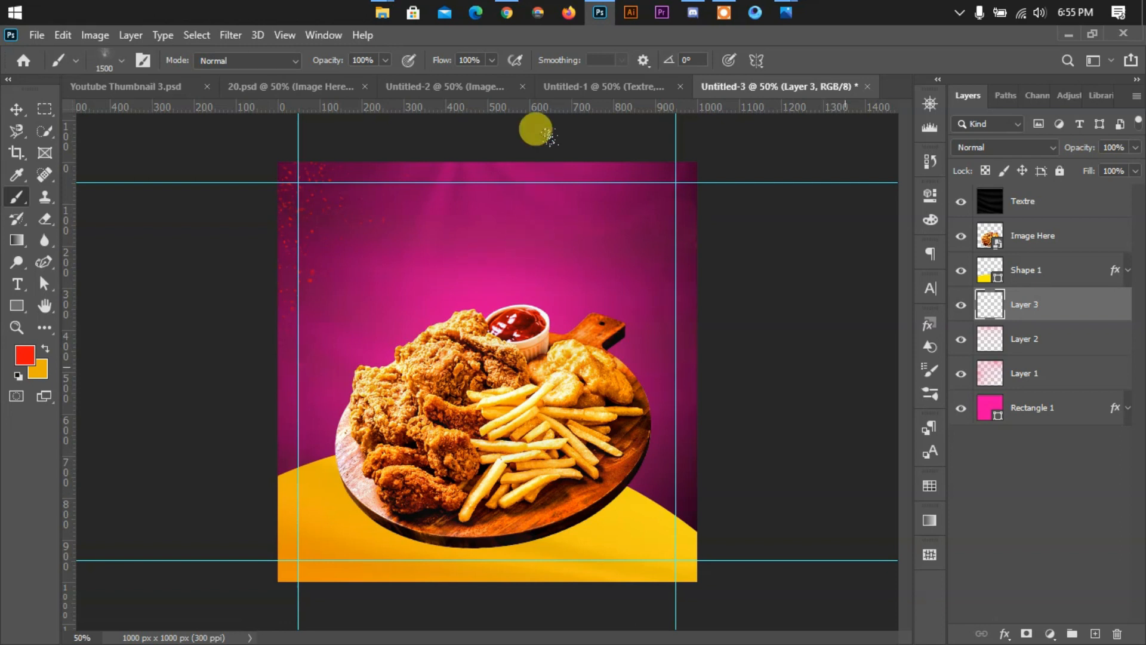
pyautogui.click(849, 329)
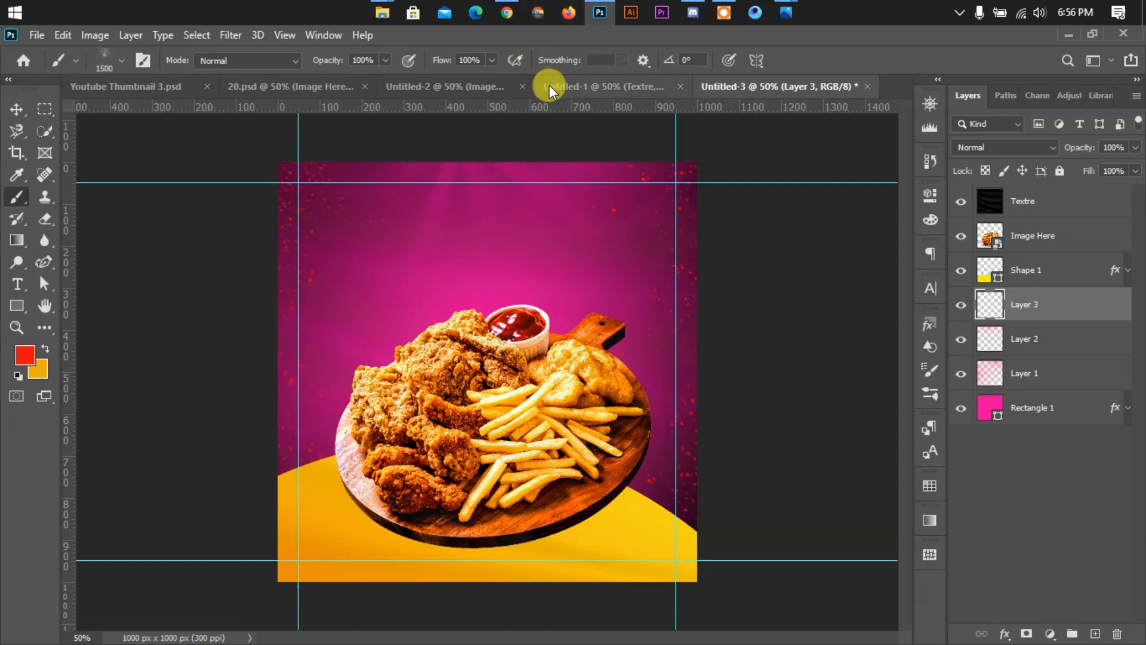
pyautogui.press('[')
pyautogui.press('[')
pyautogui.press('[')
pyautogui.press('[')
pyautogui.press('[')
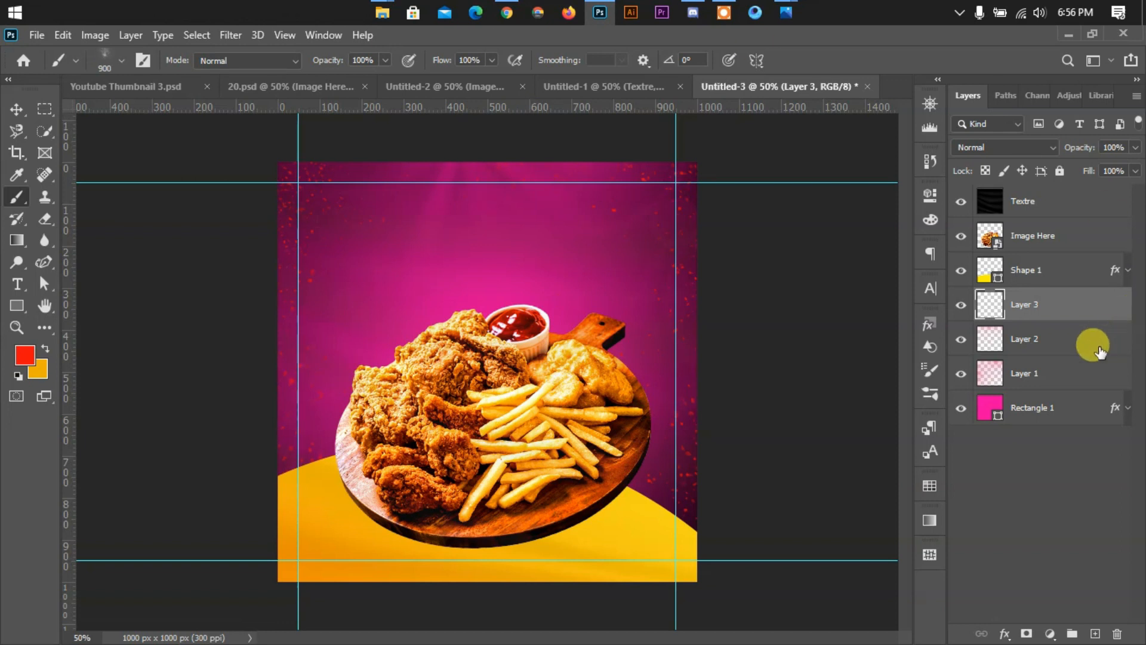
pyautogui.click(1135, 147)
pyautogui.moveTo(1137, 165); pyautogui.dragTo(1111, 170)
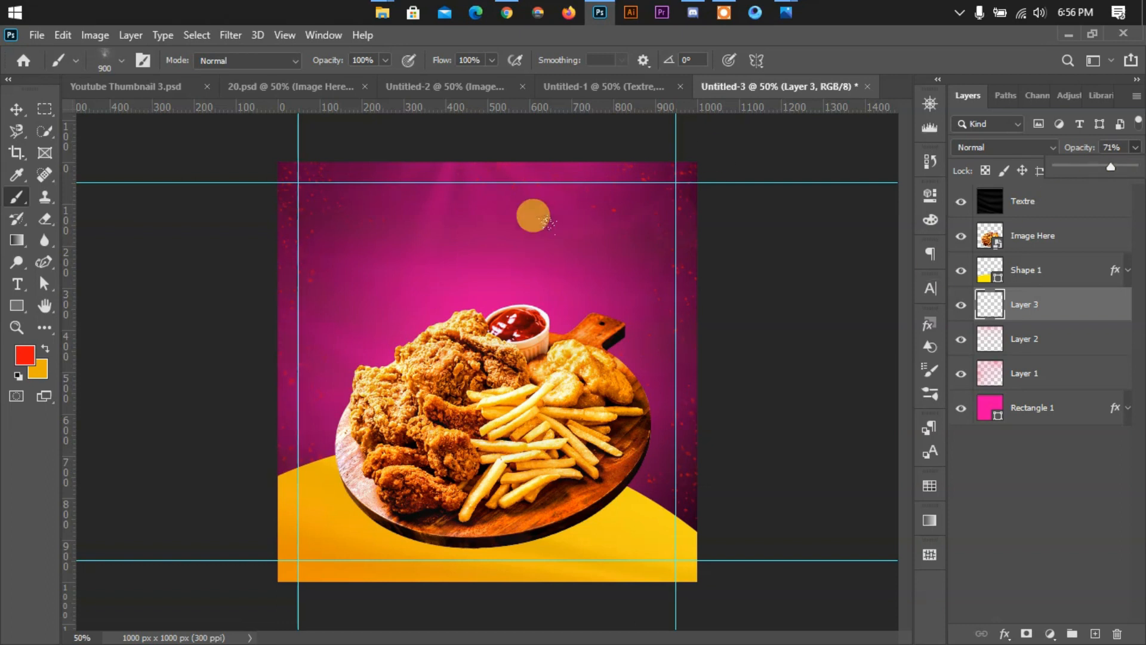
# - Add a new layer directly above Layer 1 and choose the Lens Flare 2 brush from the Lens Flare Brushes set
pyautogui.click(1049, 387)
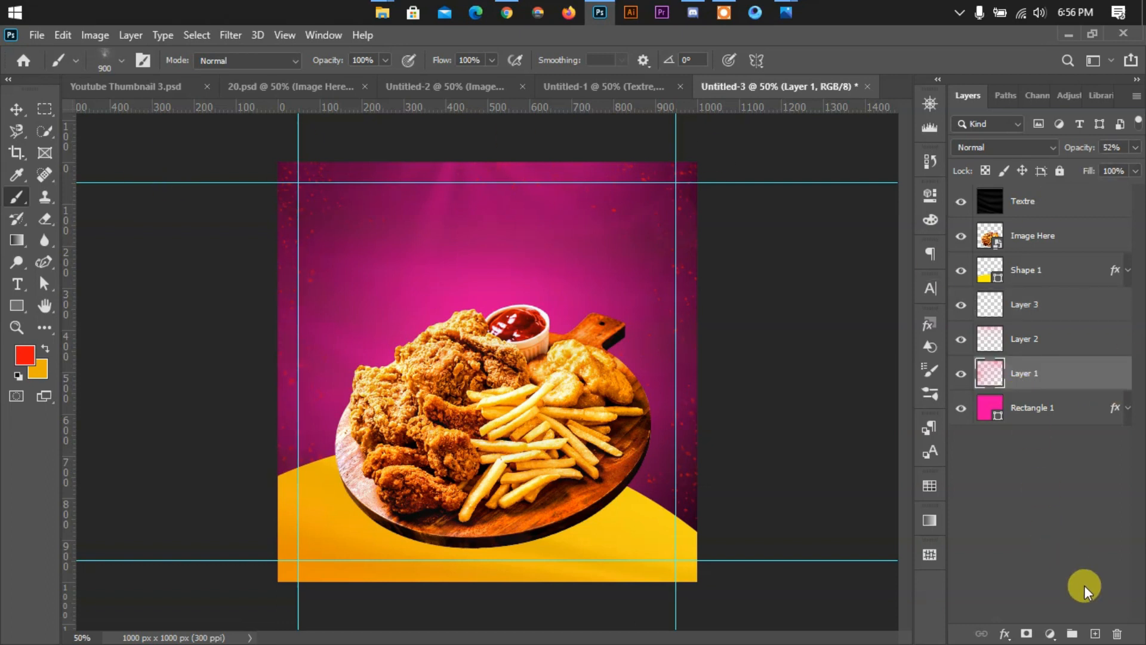
pyautogui.click(1095, 634)
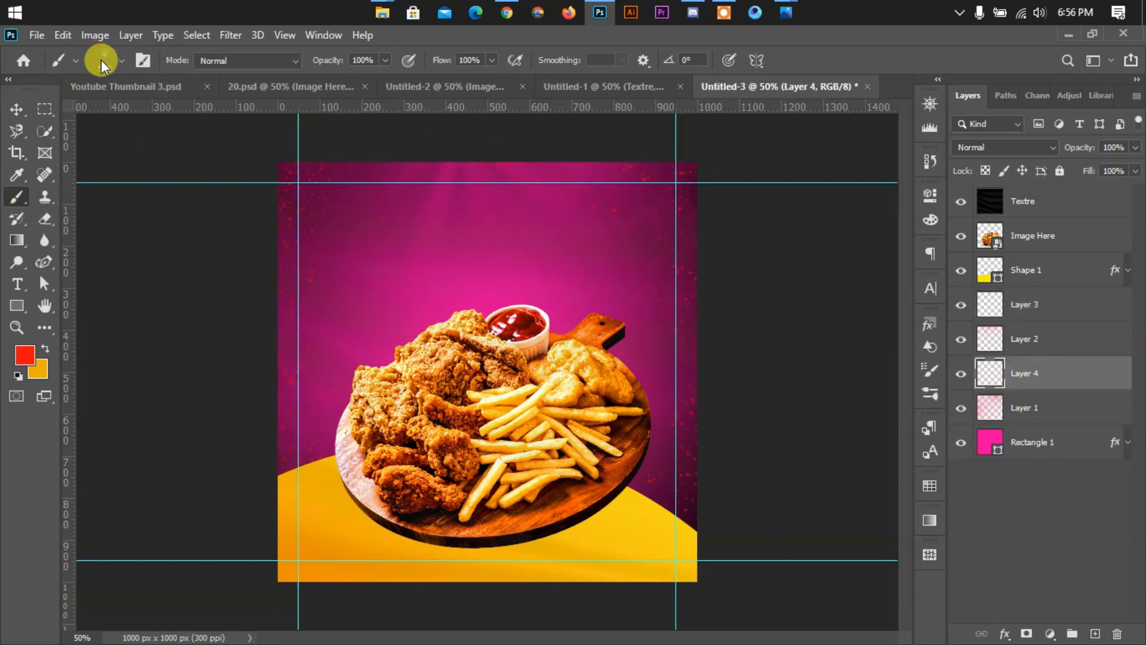
pyautogui.click(122, 61)
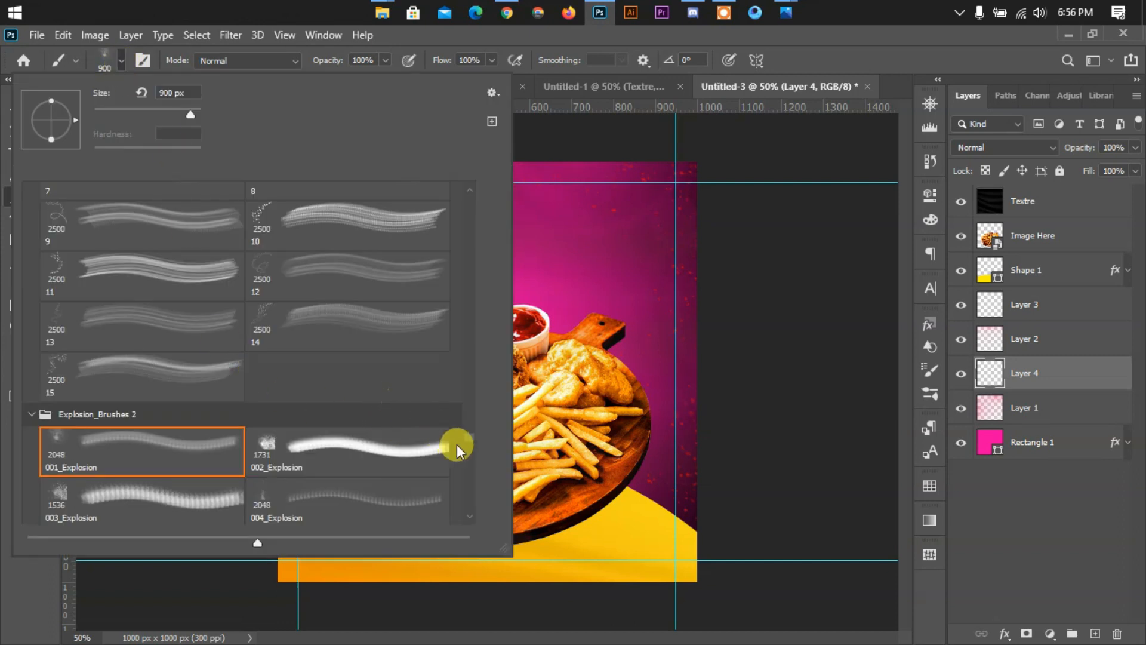
pyautogui.scroll(-10, 472, 434)
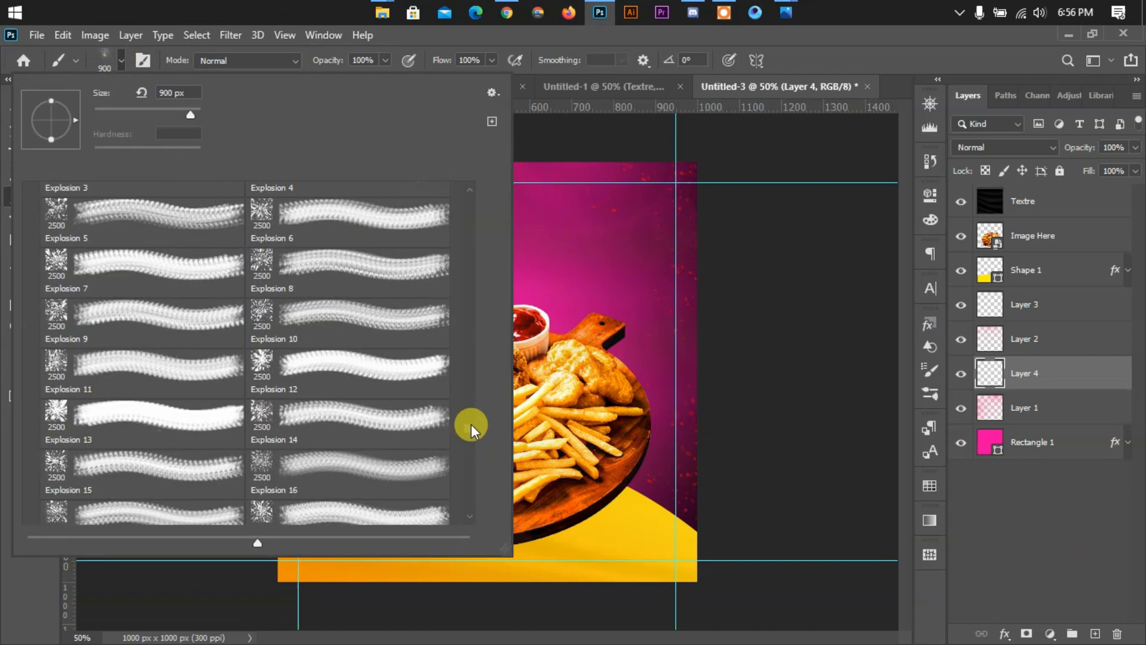
pyautogui.scroll(-15, 471, 424)
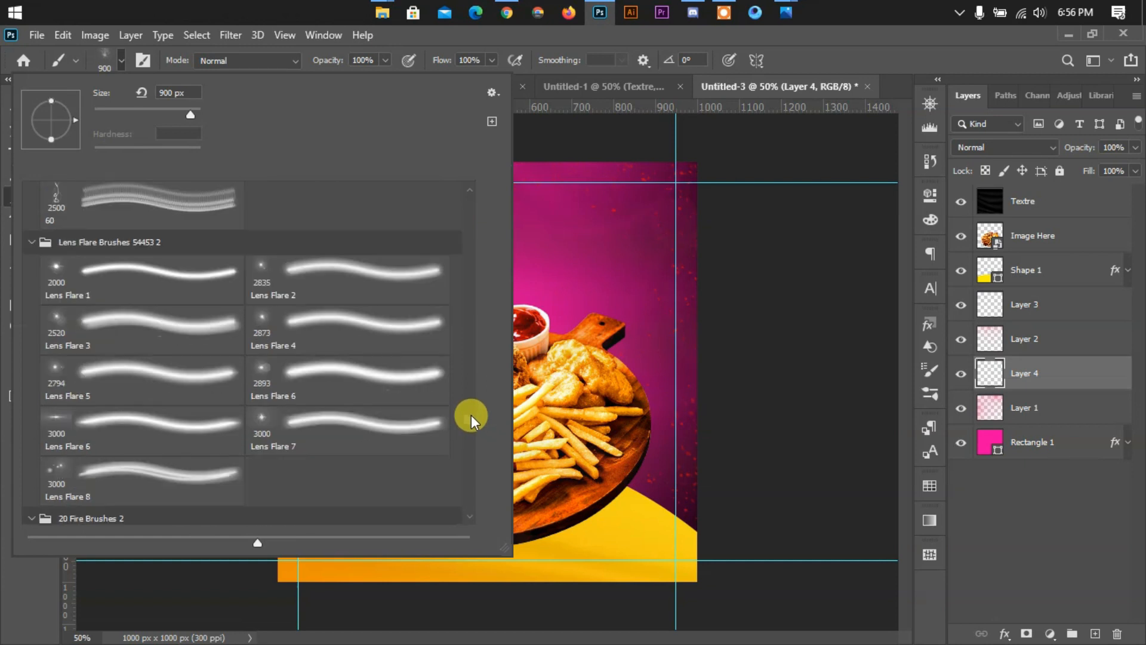
pyautogui.click(152, 337)
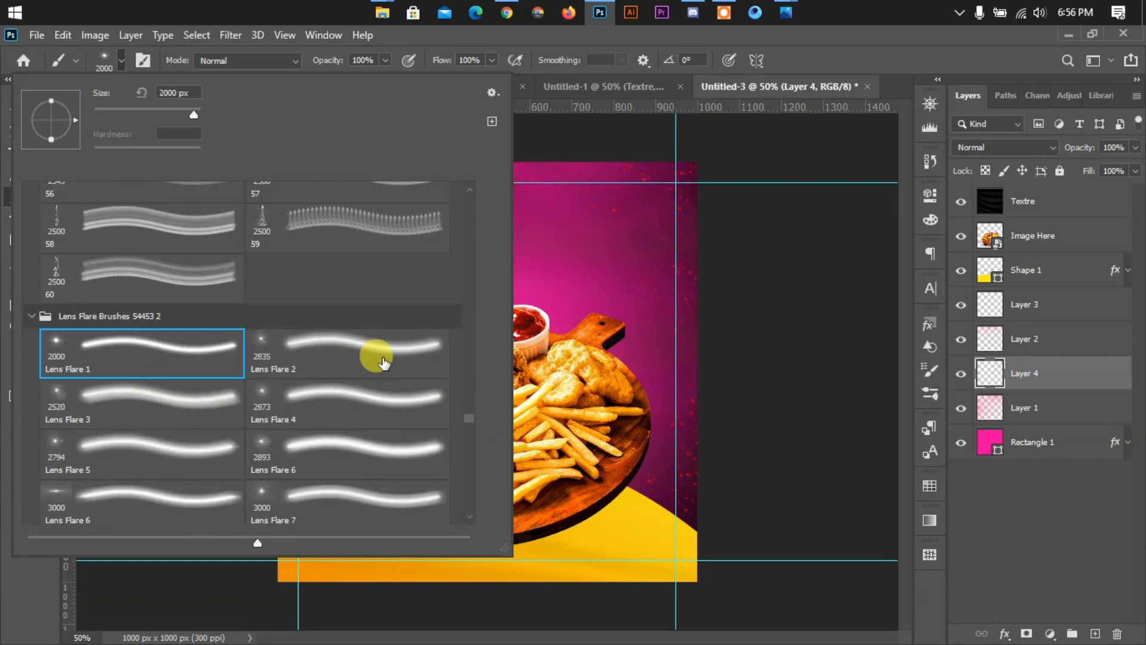
pyautogui.click(410, 389)
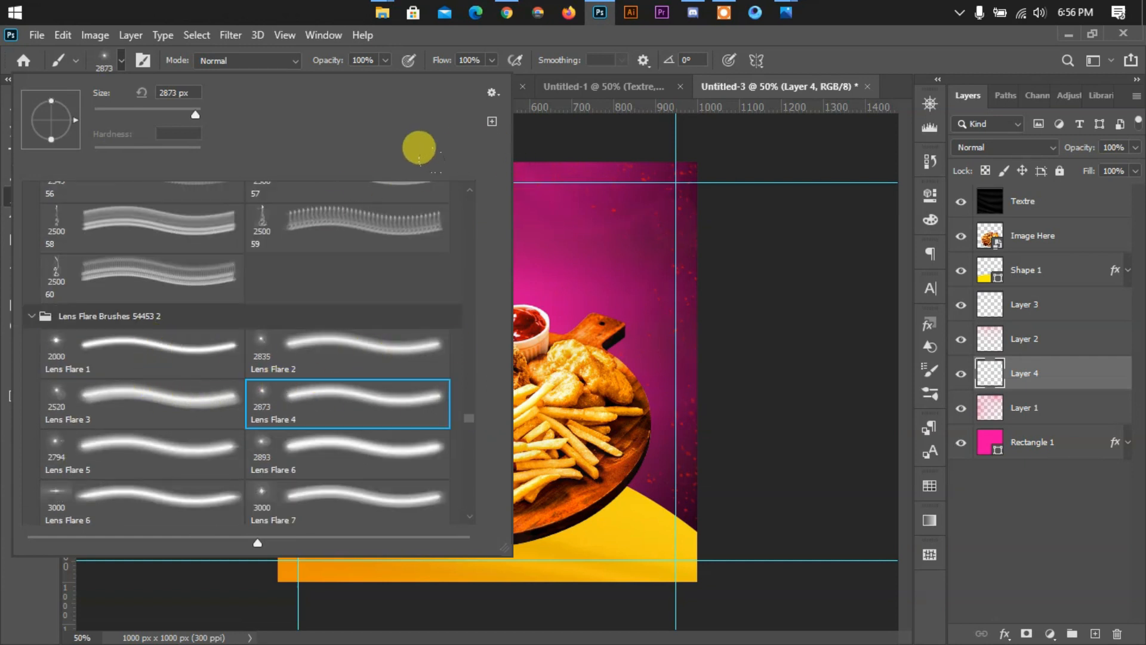
pyautogui.click(282, 477)
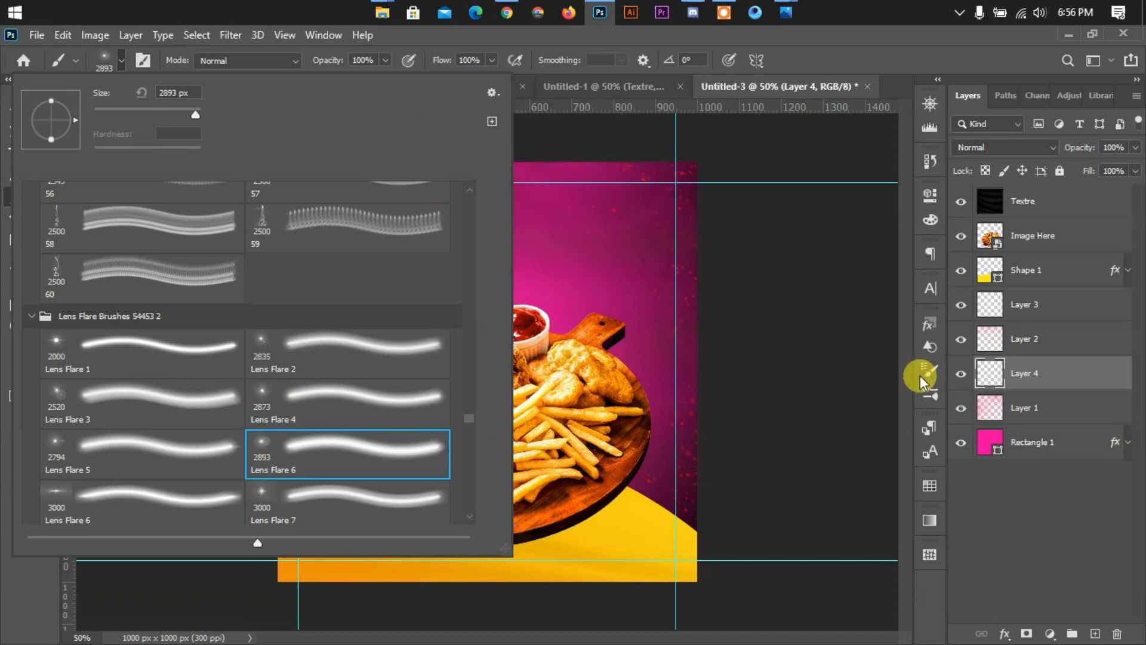
pyautogui.click(393, 482)
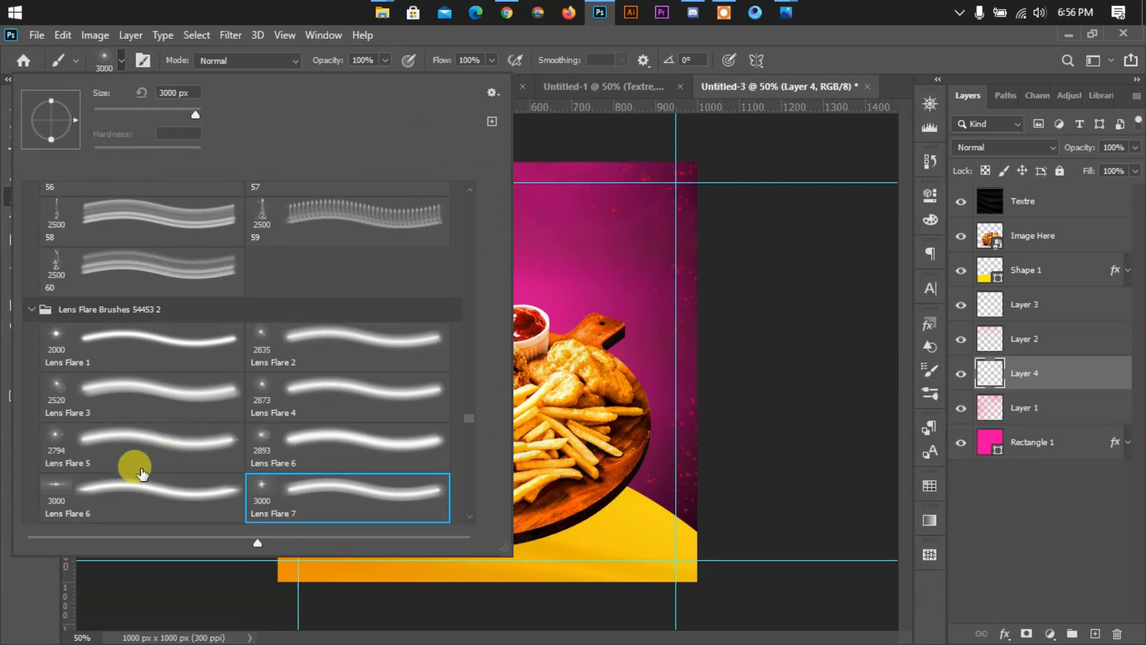
pyautogui.click(327, 353)
pyautogui.click(1006, 368)
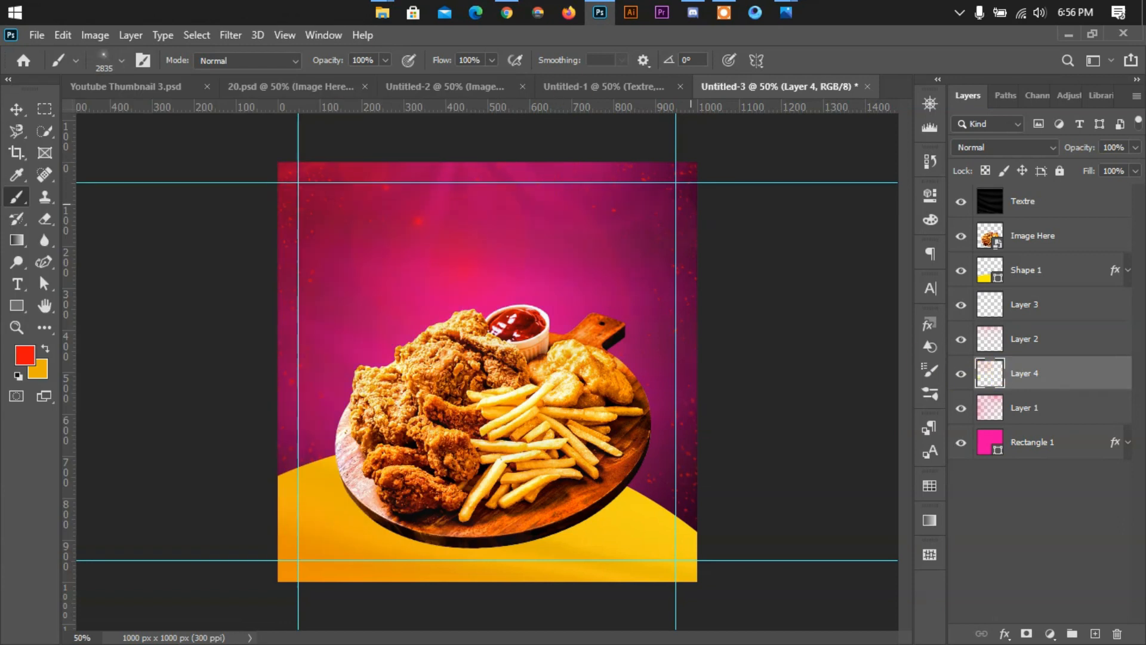
# - Sample the background pink #d4068c as the foreground colour and stamp a lens flare on Layer 4 in the canvas's upper-left area
pyautogui.click(25, 355)
pyautogui.click(443, 303)
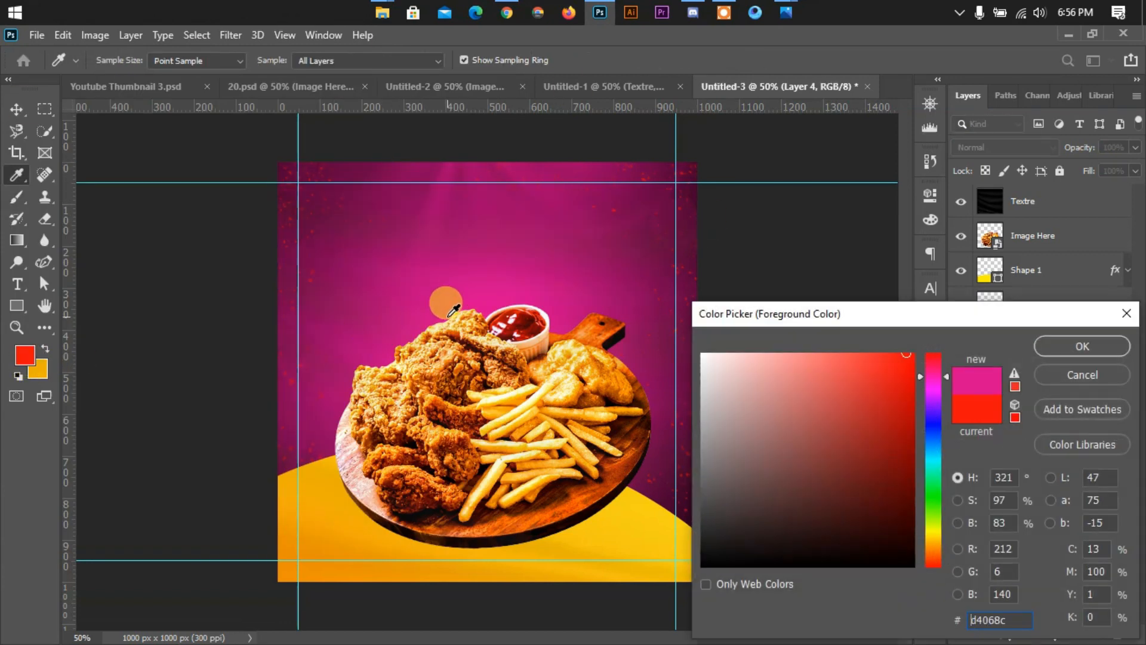
pyautogui.click(1068, 349)
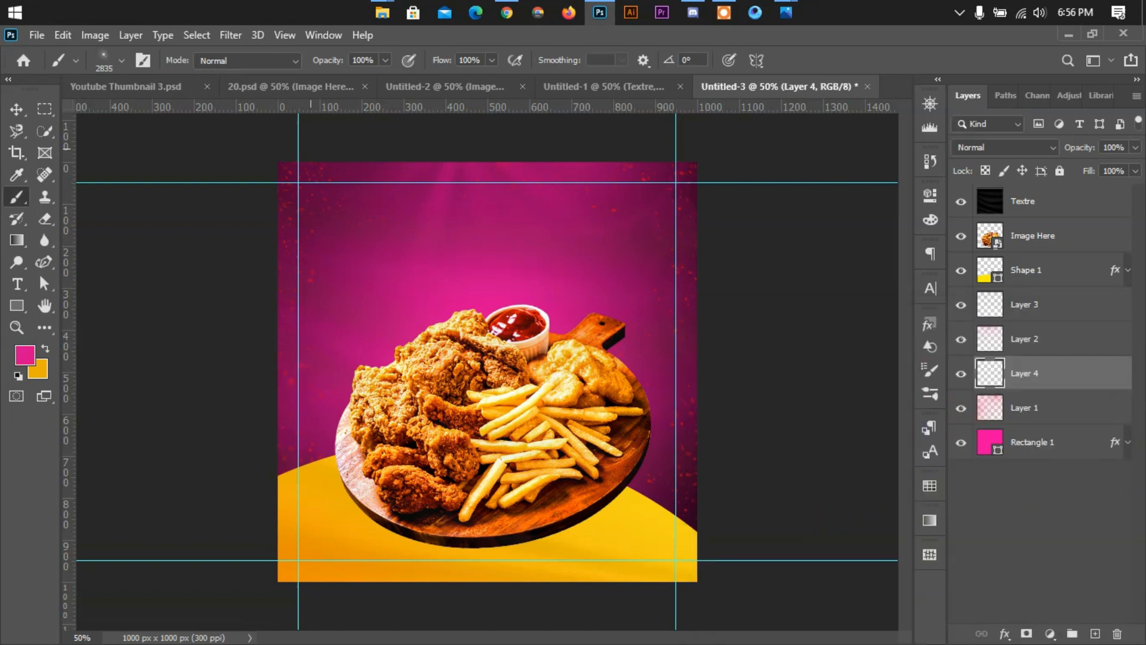
pyautogui.click(394, 206)
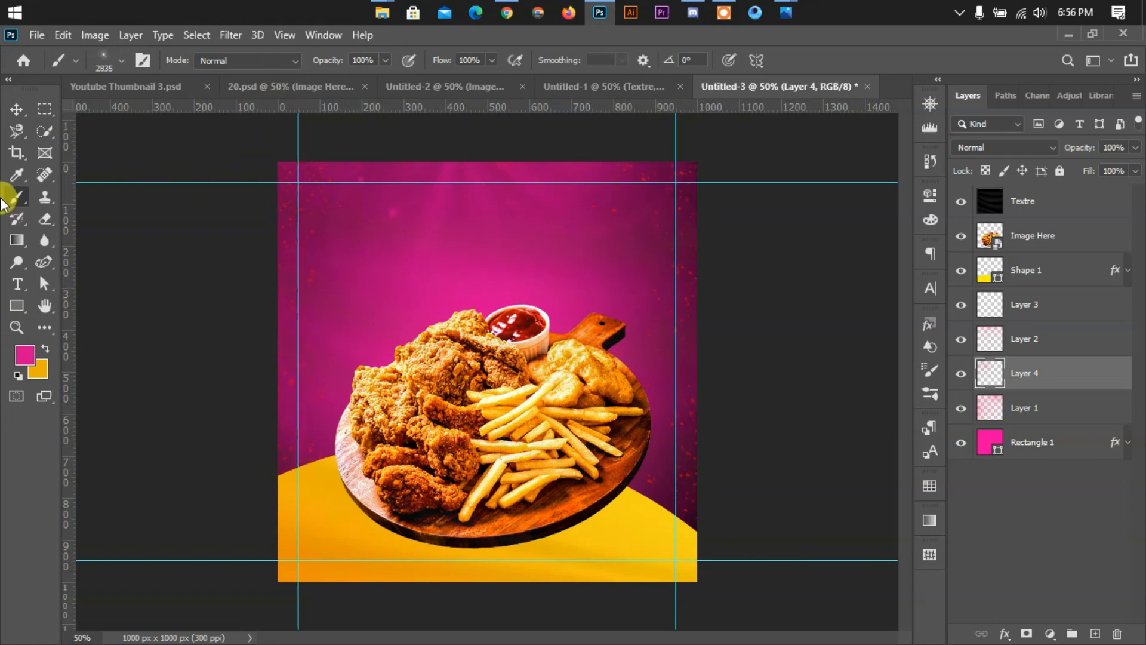
pyautogui.click(17, 109)
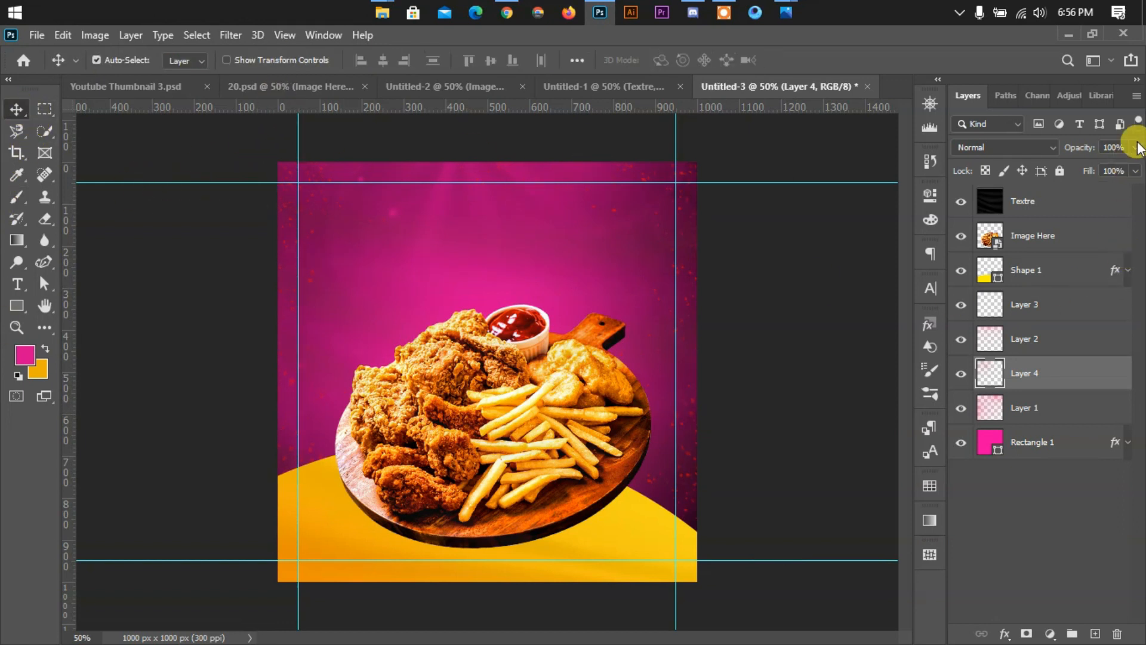
pyautogui.click(809, 317)
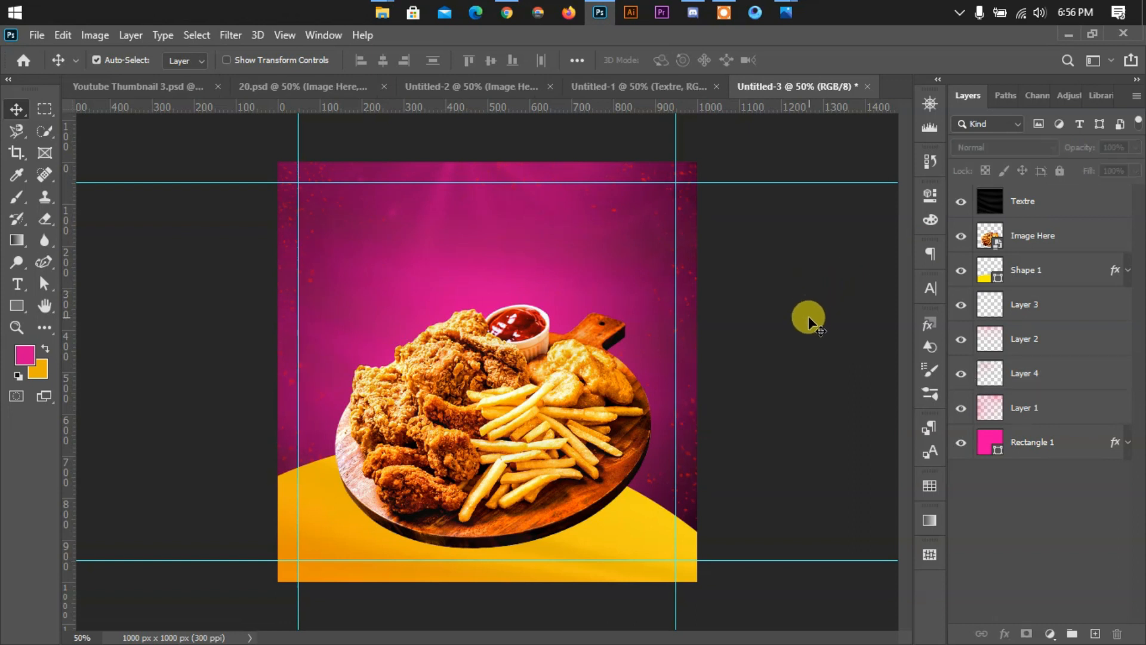
# - Bring the green leaves from the Untitled-1 document into the design and position them over the canvas's top-right corner at X 967 px, Y 68.50 px
pyautogui.click(617, 91)
pyautogui.moveTo(627, 206); pyautogui.dragTo(697, 212)
pyautogui.hotkey('ctrl', 't')
pyautogui.press('Right')
pyautogui.press('Right')
pyautogui.press('Right')
pyautogui.press('Right')
pyautogui.press('Right')
pyautogui.press('Right')
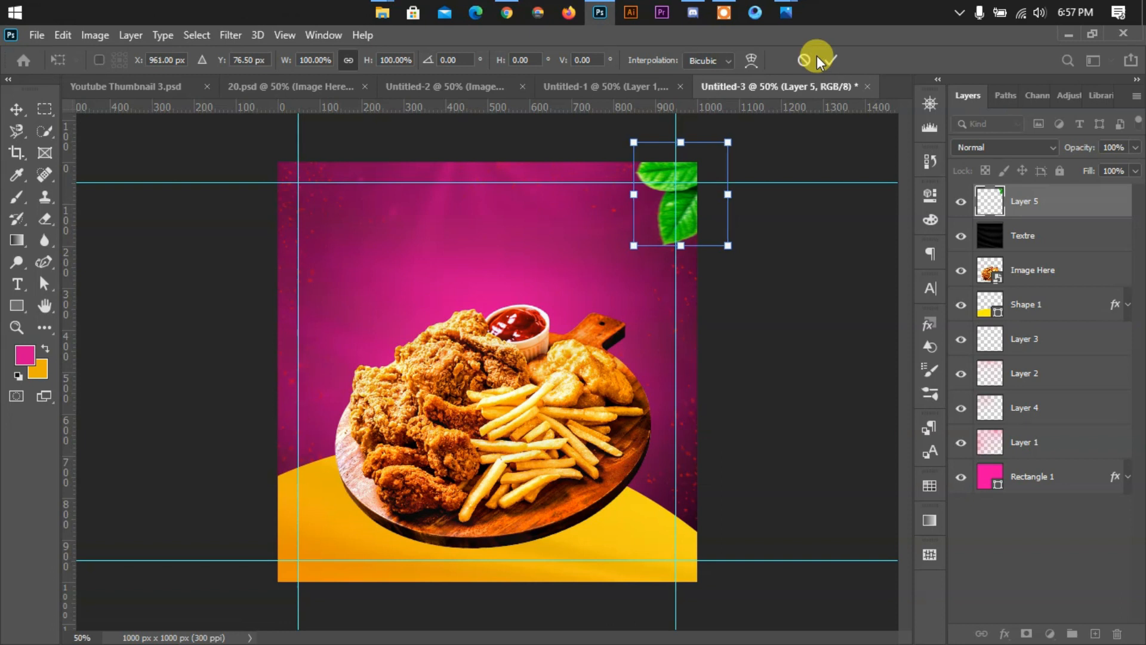
pyautogui.press('Up')
pyautogui.press('Up')
pyautogui.press('Up')
pyautogui.press('Up')
pyautogui.press('Up')
pyautogui.press('Up')
pyautogui.press('Up')
pyautogui.press('Up')
pyautogui.press('Up')
pyautogui.press('Up')
pyautogui.press('Down')
pyautogui.press('Down')
pyautogui.press('Right')
pyautogui.press('Right')
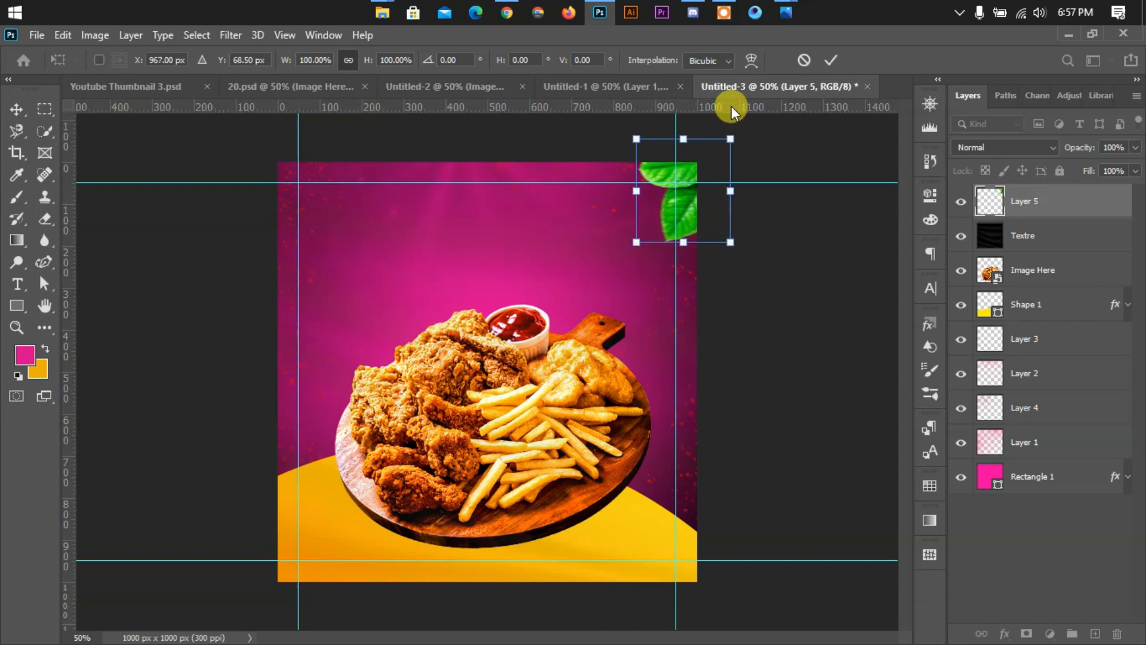
pyautogui.click(832, 61)
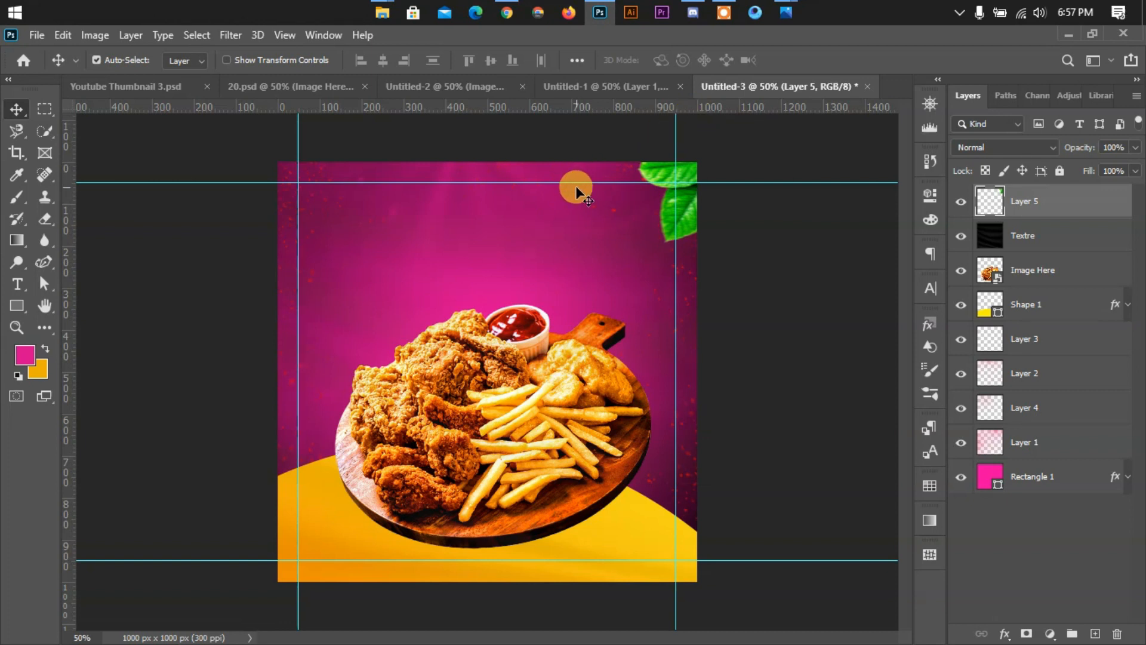
pyautogui.click(730, 267)
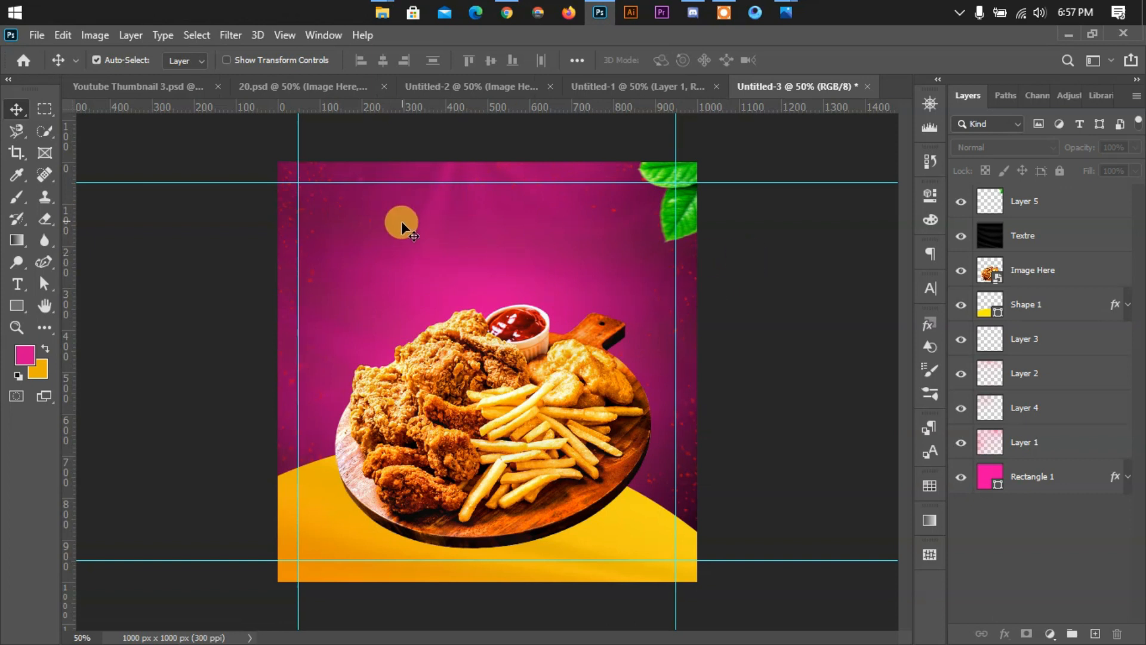
# - Check the "Today" text in the Untitled-1 document, and add a "Today" text layer in the upper part of the Untitled-3 design
pyautogui.click(666, 92)
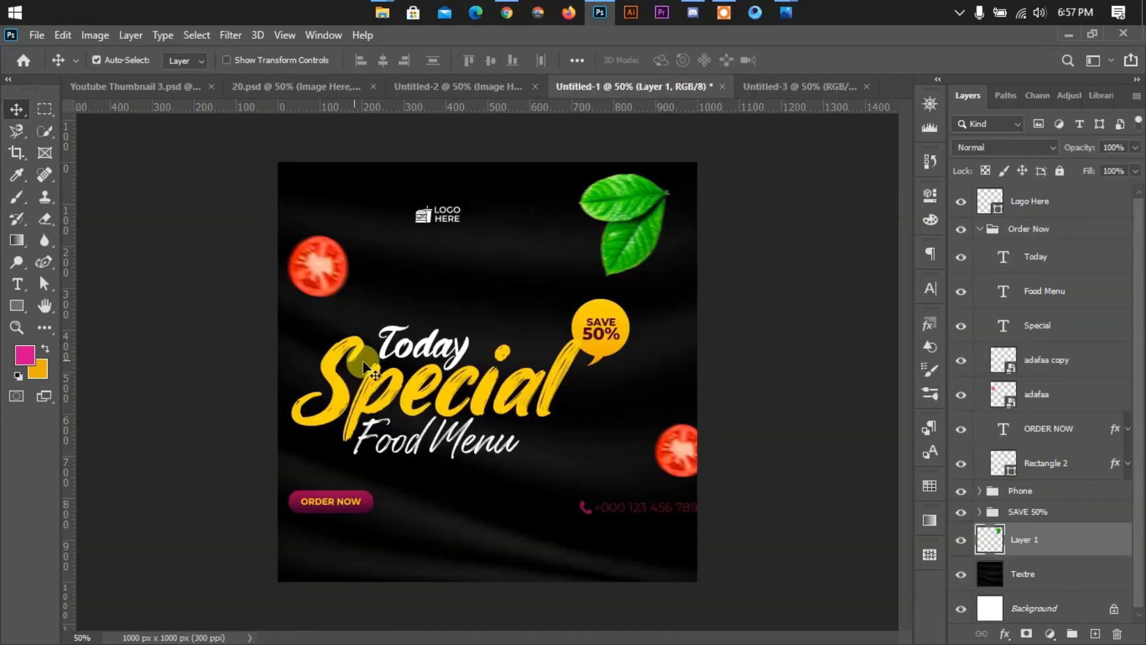
pyautogui.click(428, 346)
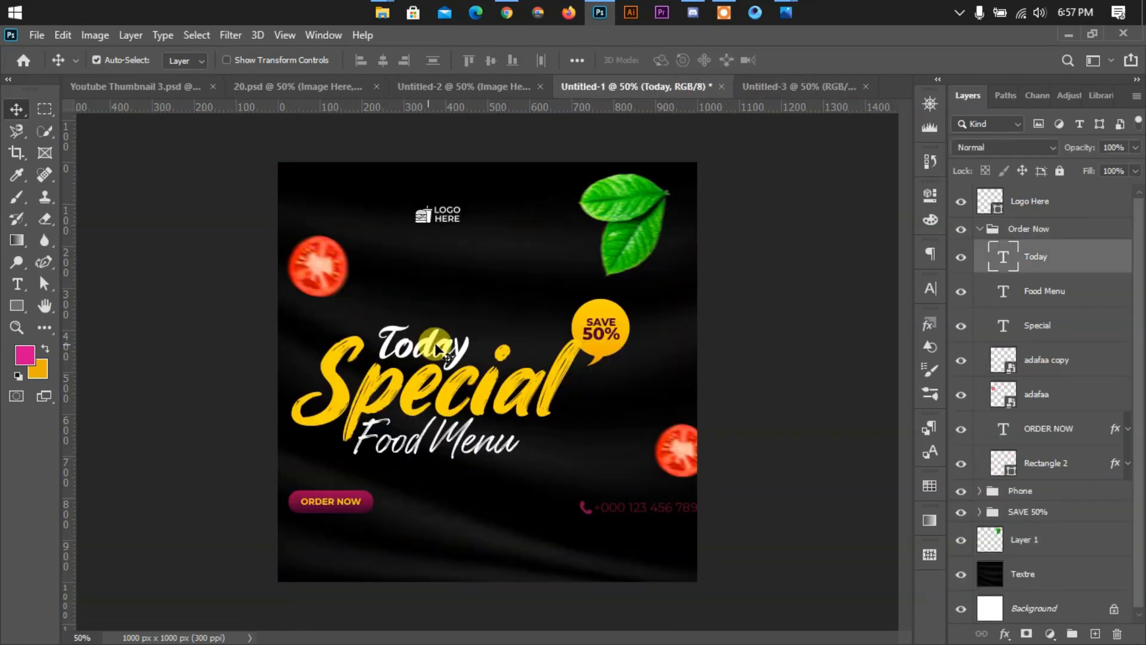
pyautogui.click(808, 87)
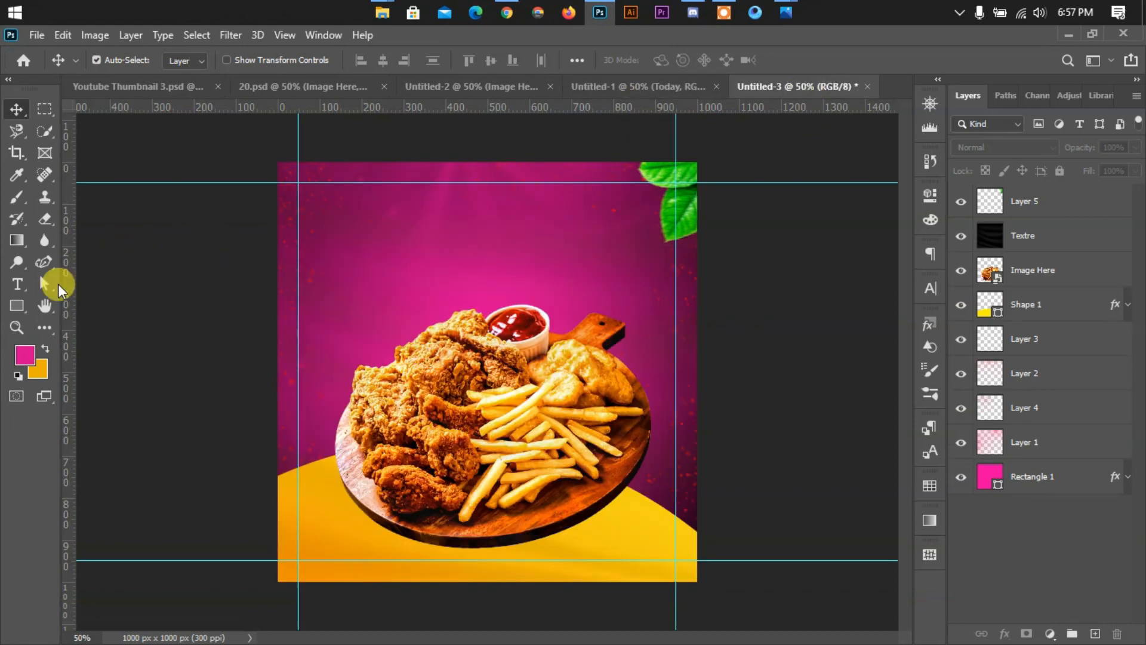
pyautogui.click(23, 286)
pyautogui.click(454, 241)
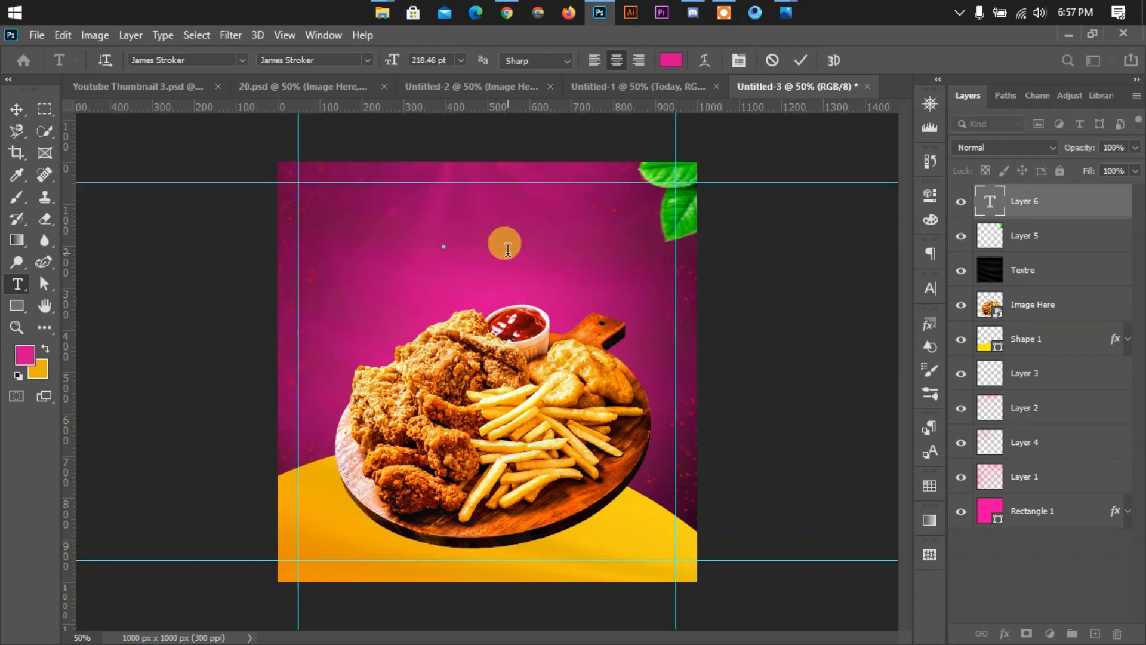
pyautogui.write('Today')
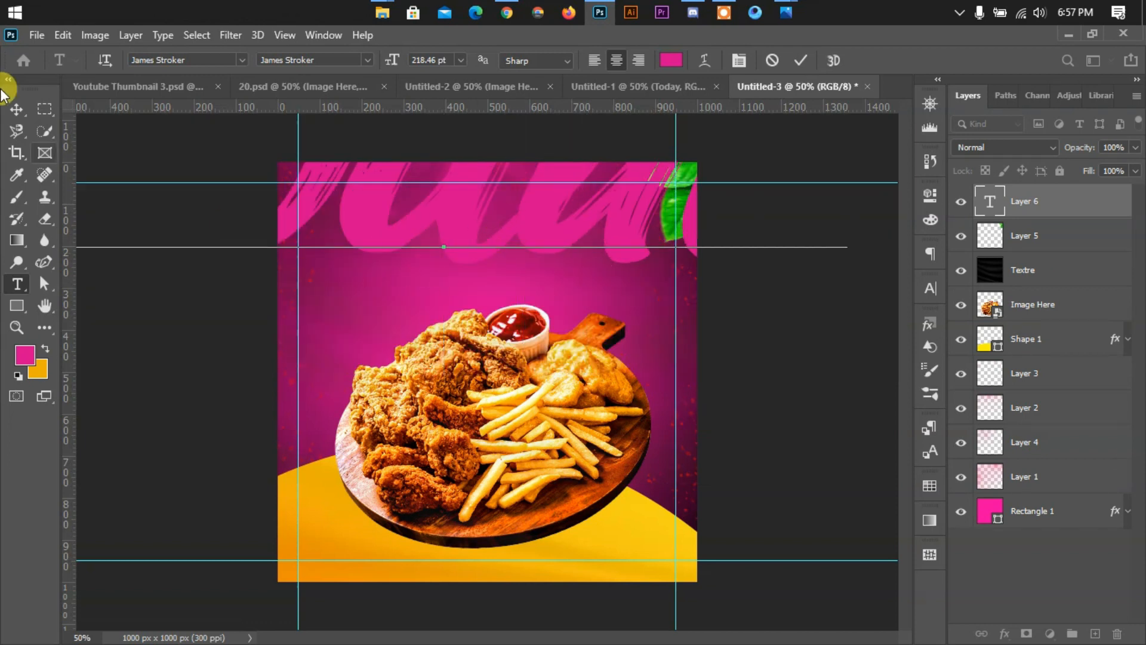
pyautogui.hotkey('ctrl', 'Return')
# - Scale the headline text down to about 71.4 pt and centre it above the chicken platter
pyautogui.hotkey('ctrl', 't')
pyautogui.moveTo(887, 165); pyautogui.dragTo(594, 256)
pyautogui.moveTo(502, 179); pyautogui.dragTo(521, 244)
pyautogui.click(831, 59)
# - Change the headline text's colour to white
pyautogui.click(931, 288)
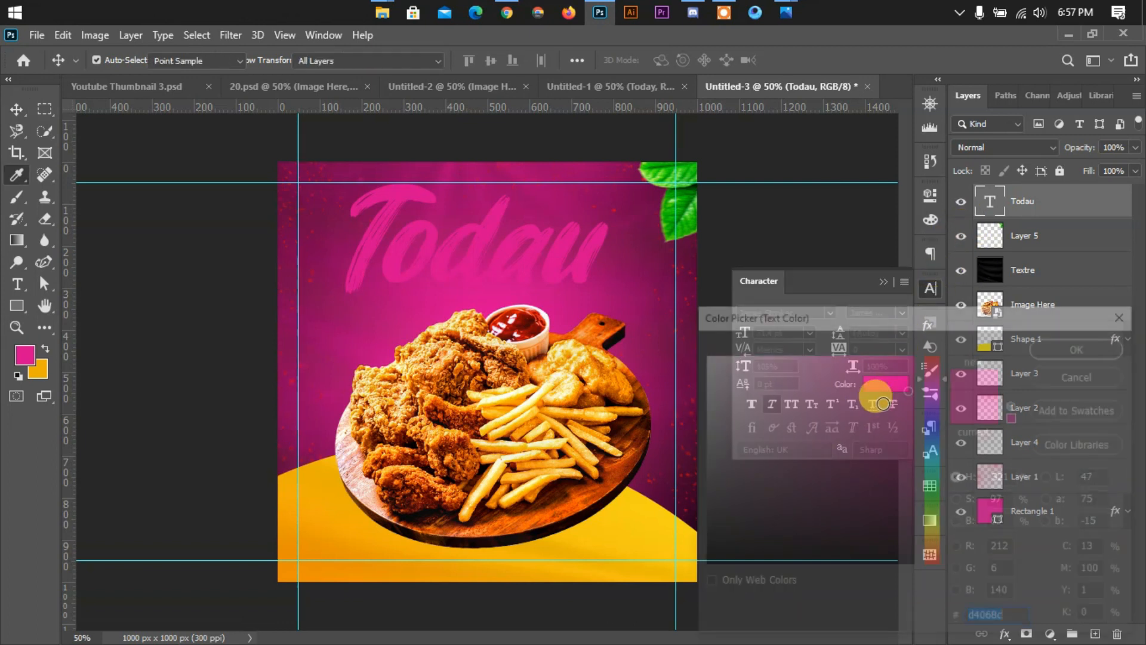
pyautogui.click(886, 384)
pyautogui.click(709, 349)
pyautogui.click(1112, 349)
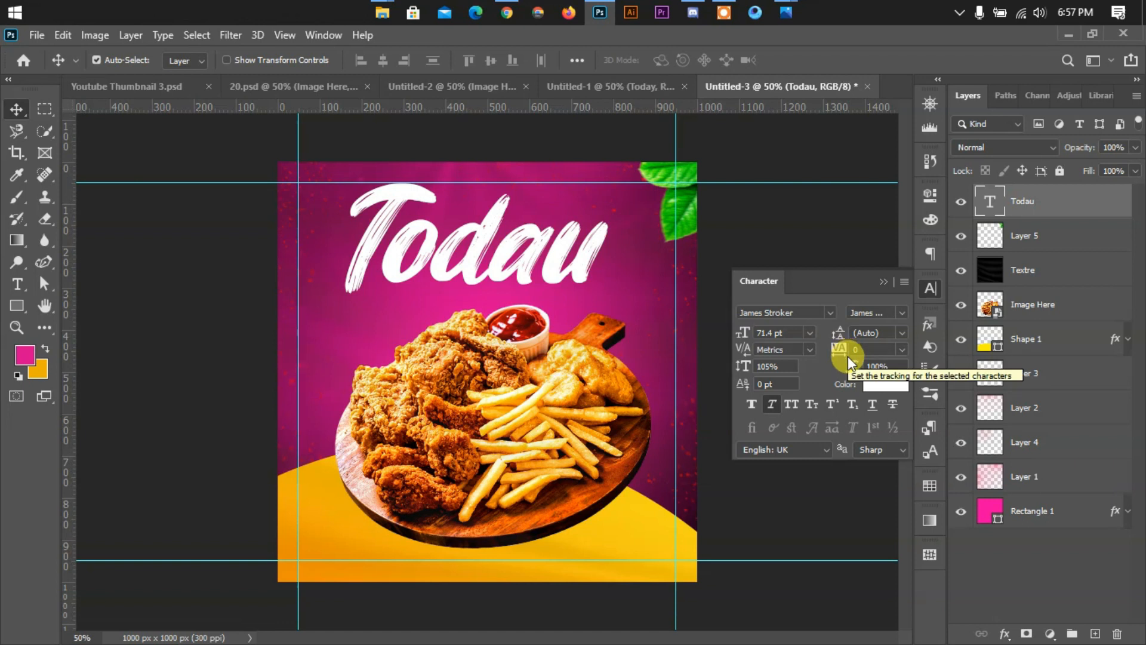
# - Set the headline text's font to Daddy Rewind
pyautogui.doubleClick(540, 258)
pyautogui.click(800, 60)
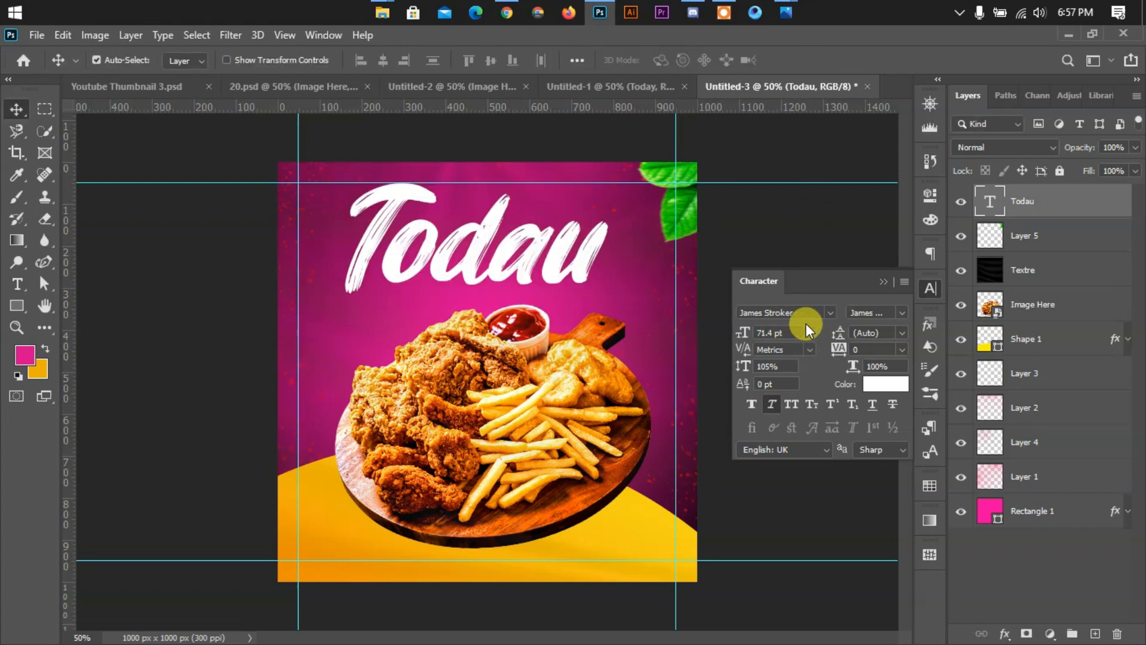
pyautogui.click(823, 311)
pyautogui.write('Daddy Rewind')
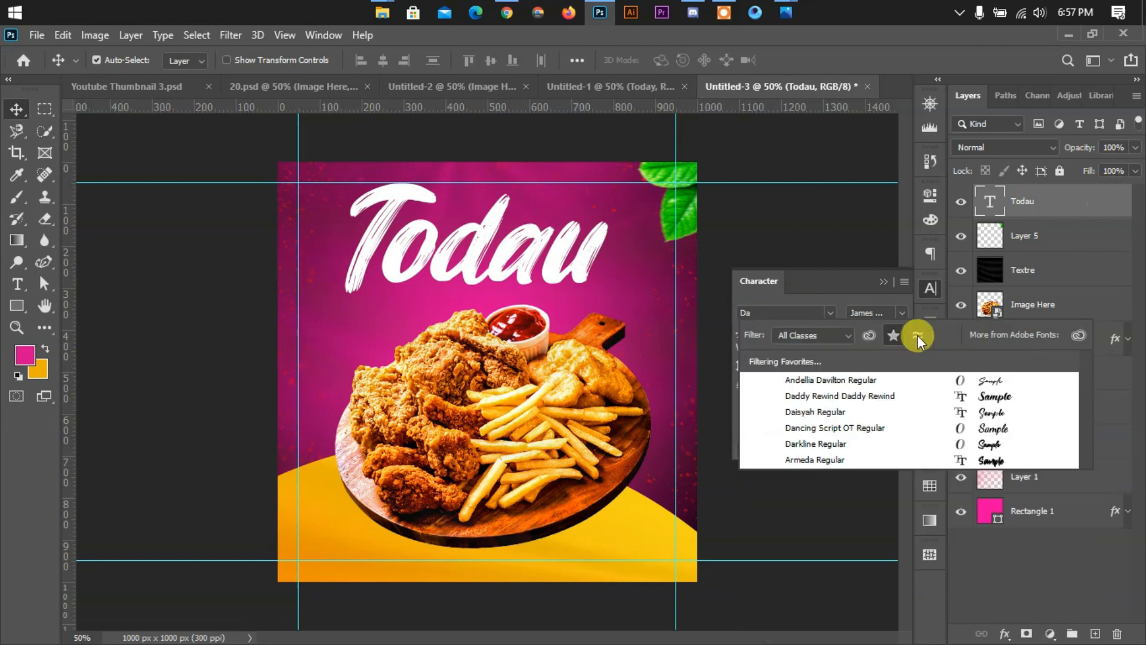
pyautogui.click(860, 397)
# - Correct the spelling of the headline text so that it reads "Today"
pyautogui.doubleClick(604, 254)
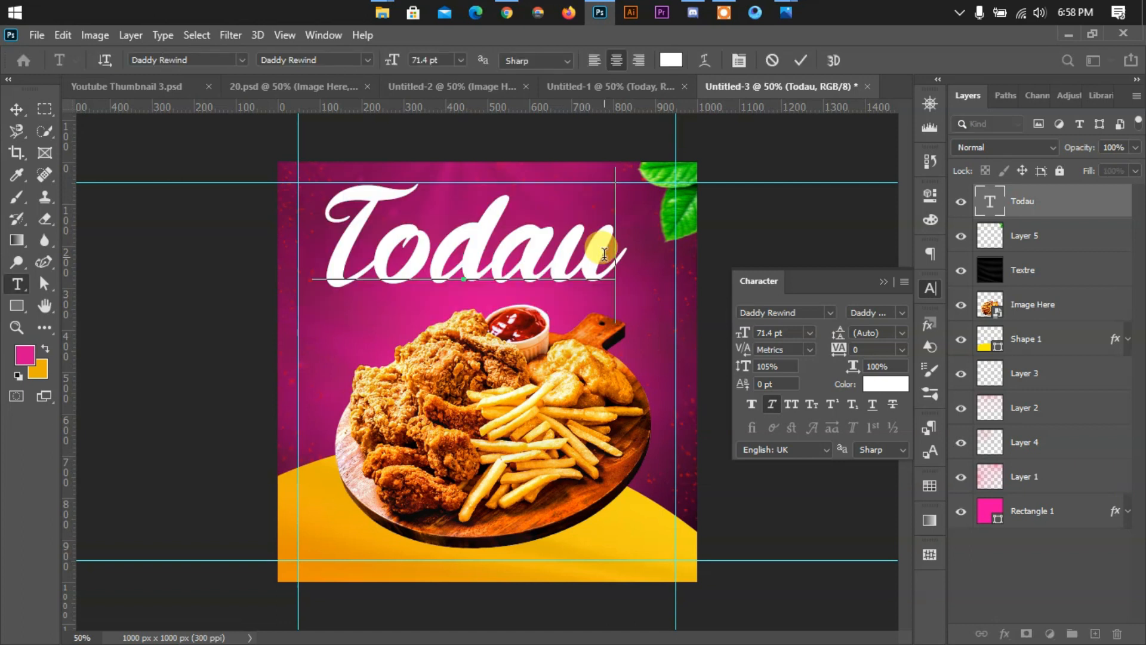
pyautogui.press('BackSpace')
pyautogui.write('y')
pyautogui.press('BackSpace')
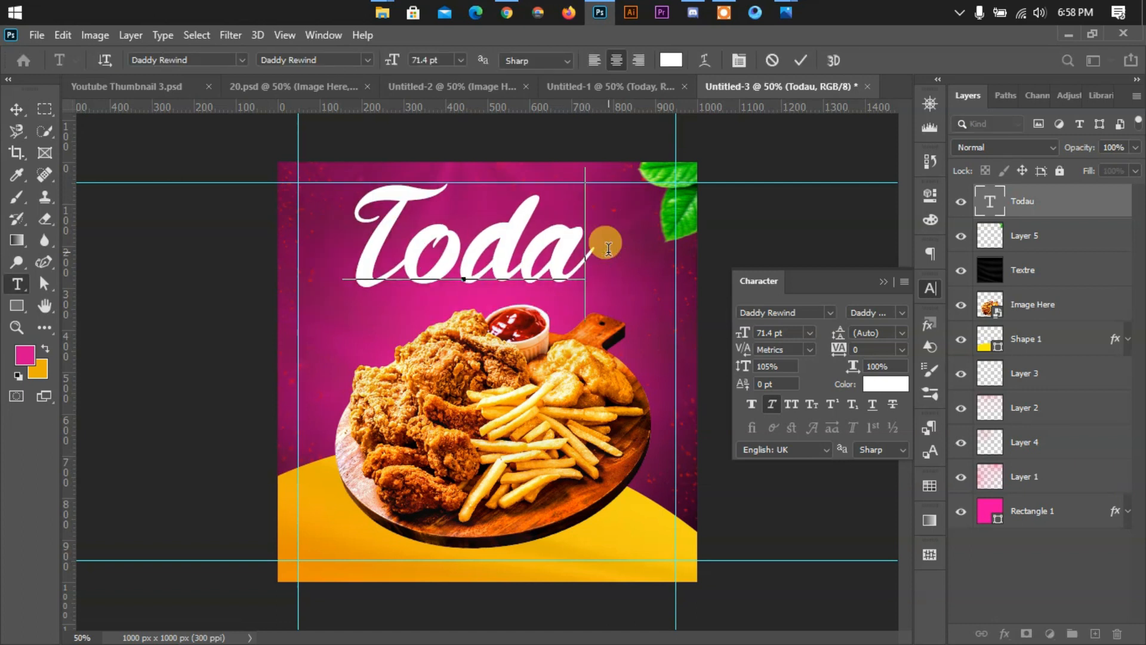
pyautogui.press('BackSpace')
pyautogui.write('ay')
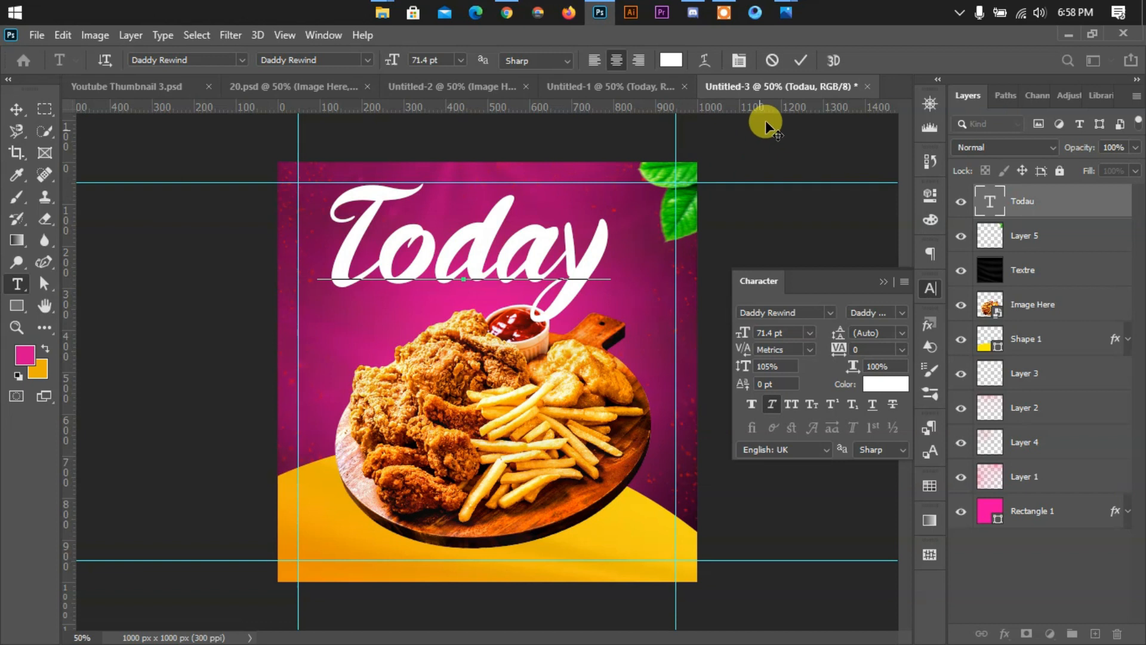
pyautogui.click(800, 61)
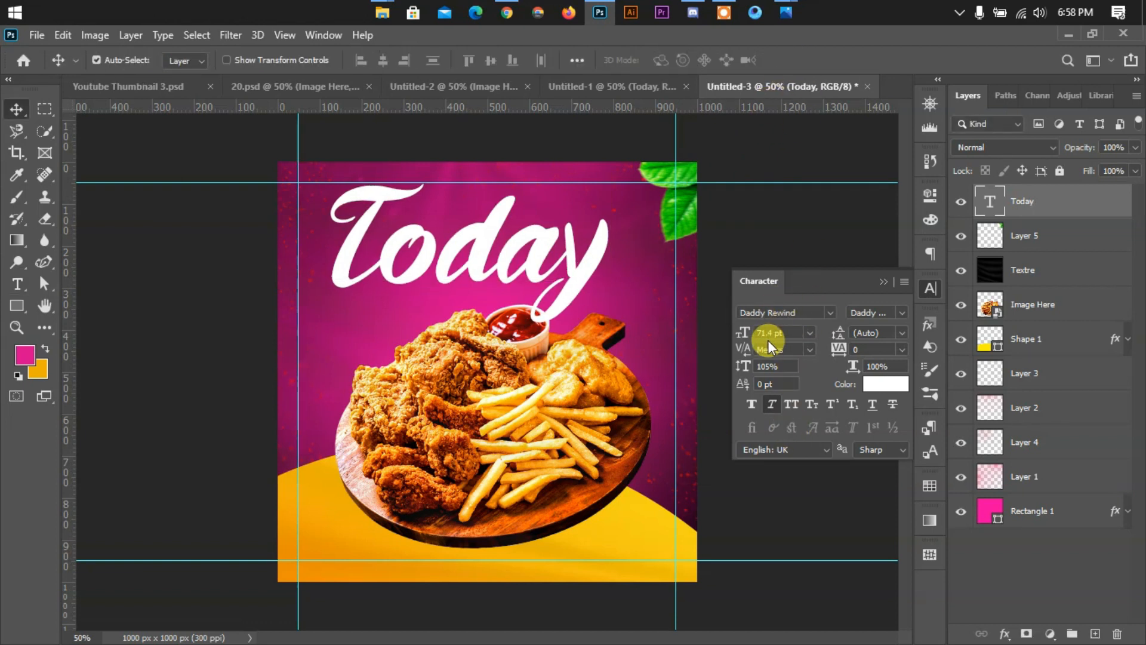
pyautogui.press('2')
pyautogui.press('3')
pyautogui.press('ctrl')
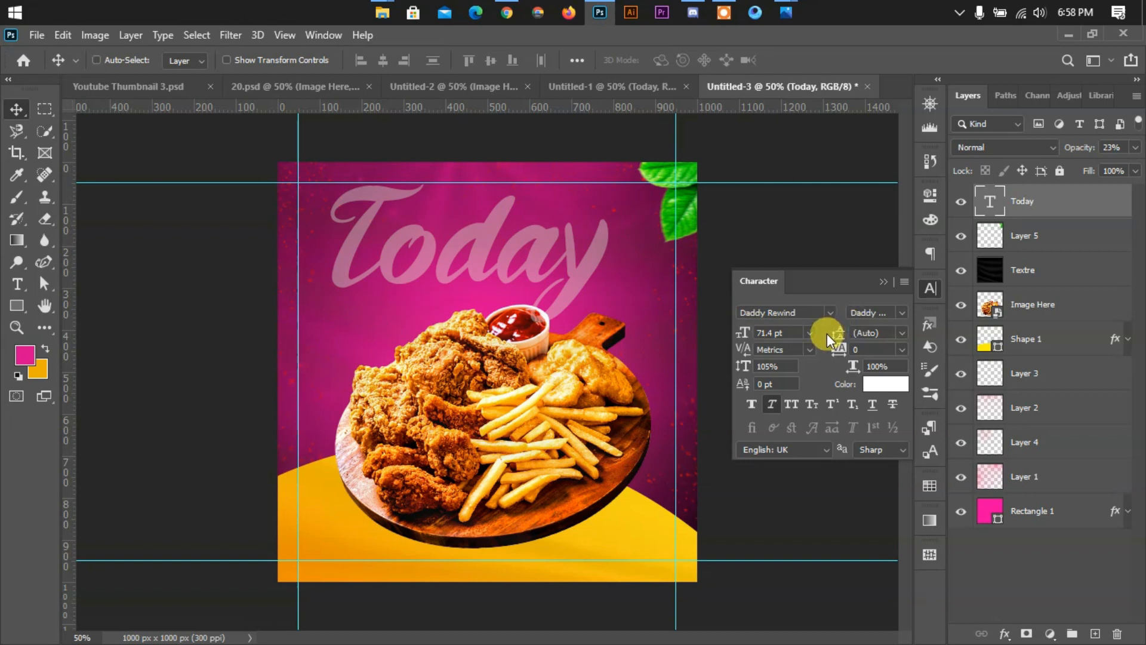
pyautogui.press('0')
# - Set the "Today" text to 23 pt and place it near the canvas's upper edge with a duplicate directly beneath it
pyautogui.click(771, 333)
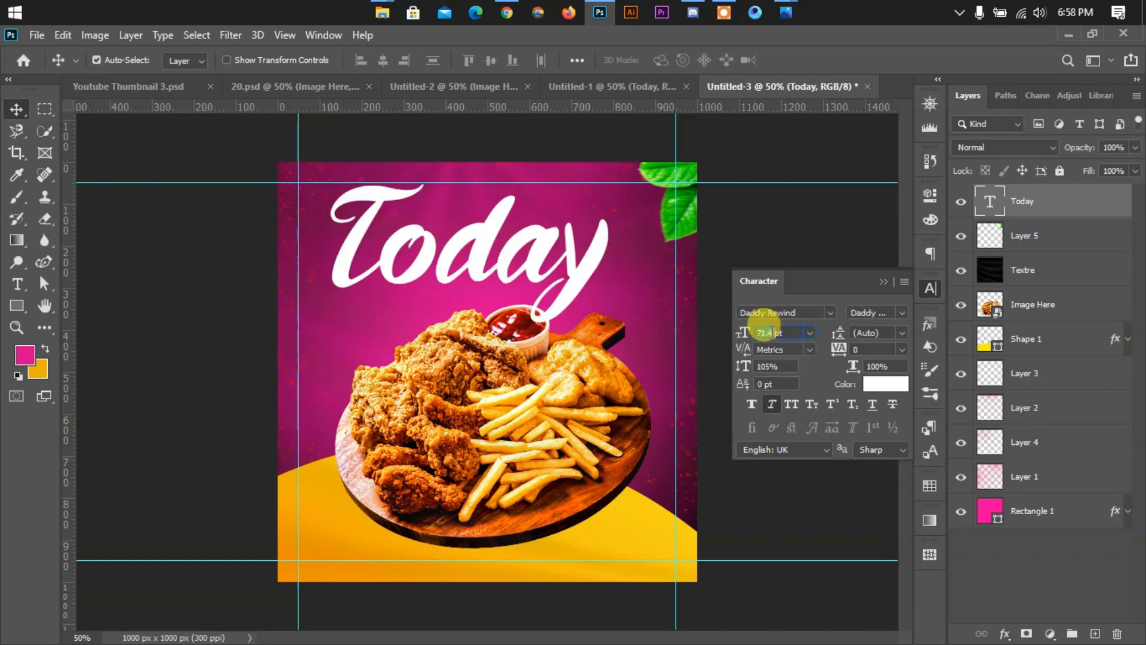
pyautogui.write('23')
pyautogui.press('Return')
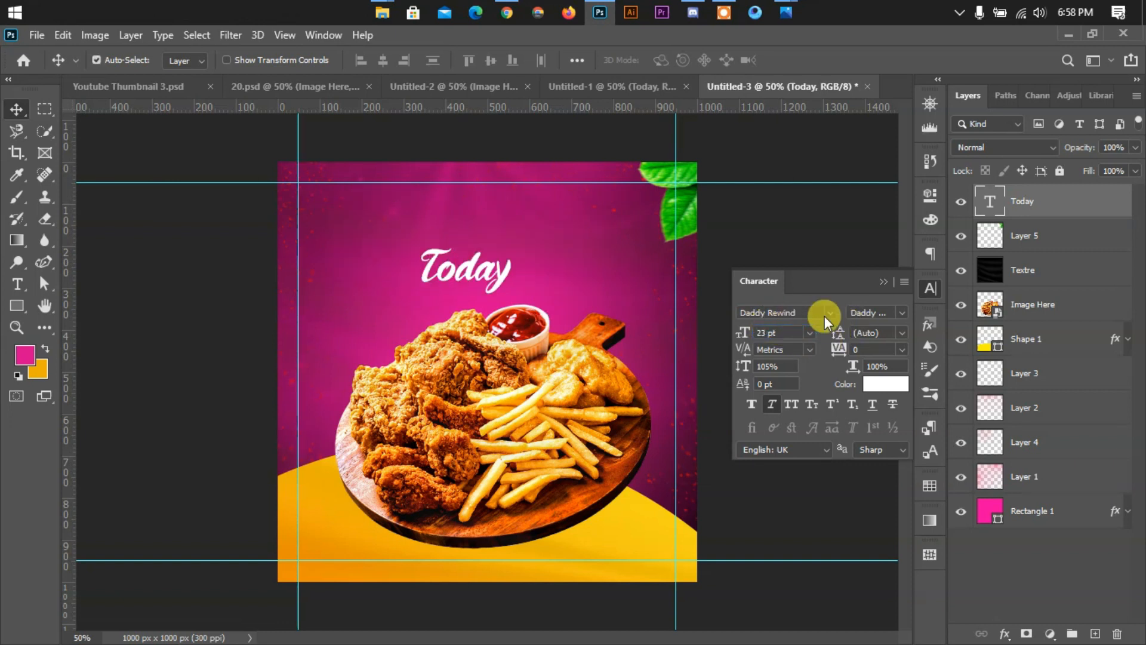
pyautogui.moveTo(465, 273); pyautogui.dragTo(488, 254)
# - Change the lower copy of the "Today" text to read "Special"
pyautogui.doubleClick(488, 254)
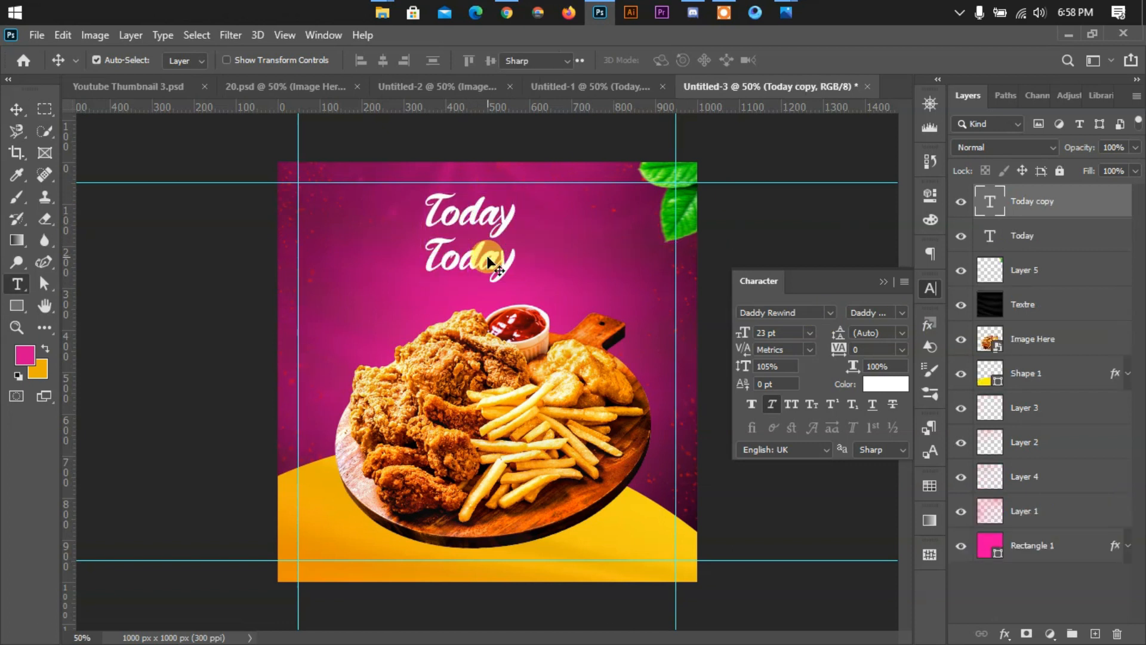
pyautogui.write('Spec')
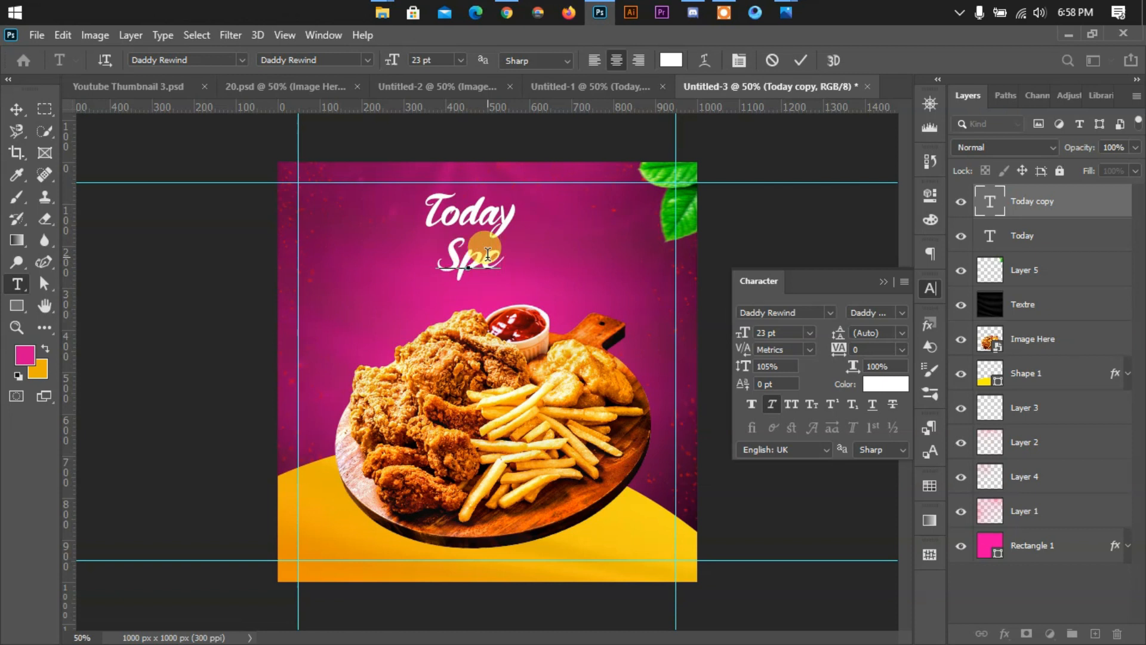
pyautogui.write('ial')
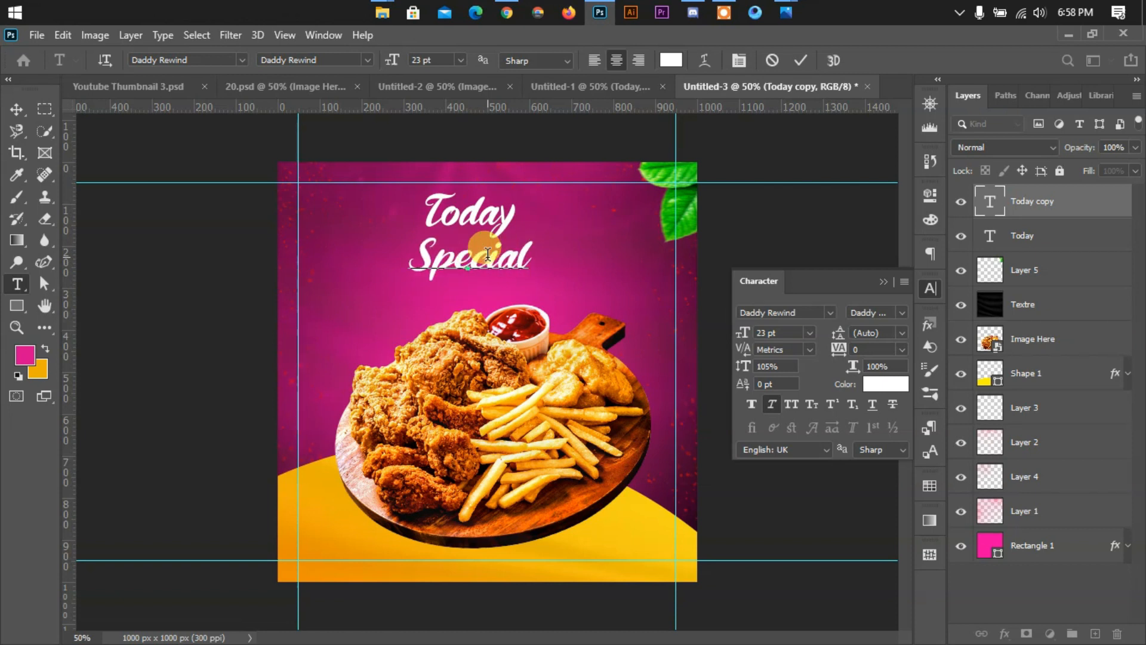
pyautogui.click(802, 60)
# - Set the "Special" text to 57 pt James Stroker and move it down to sit just under "Today"
pyautogui.click(799, 311)
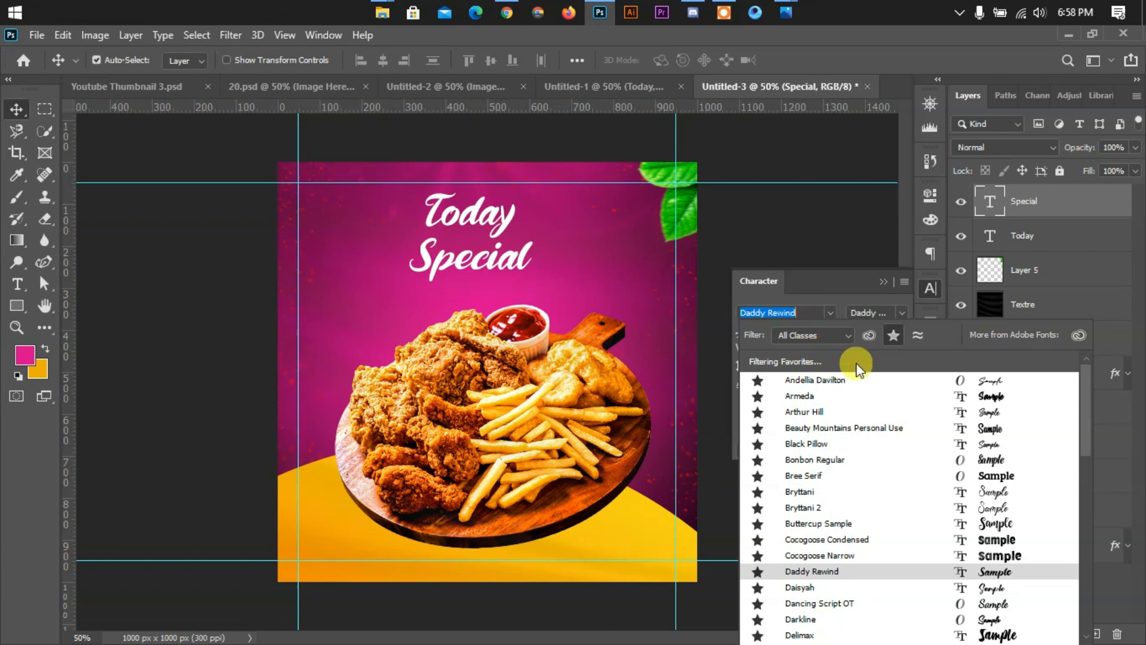
pyautogui.write('ja')
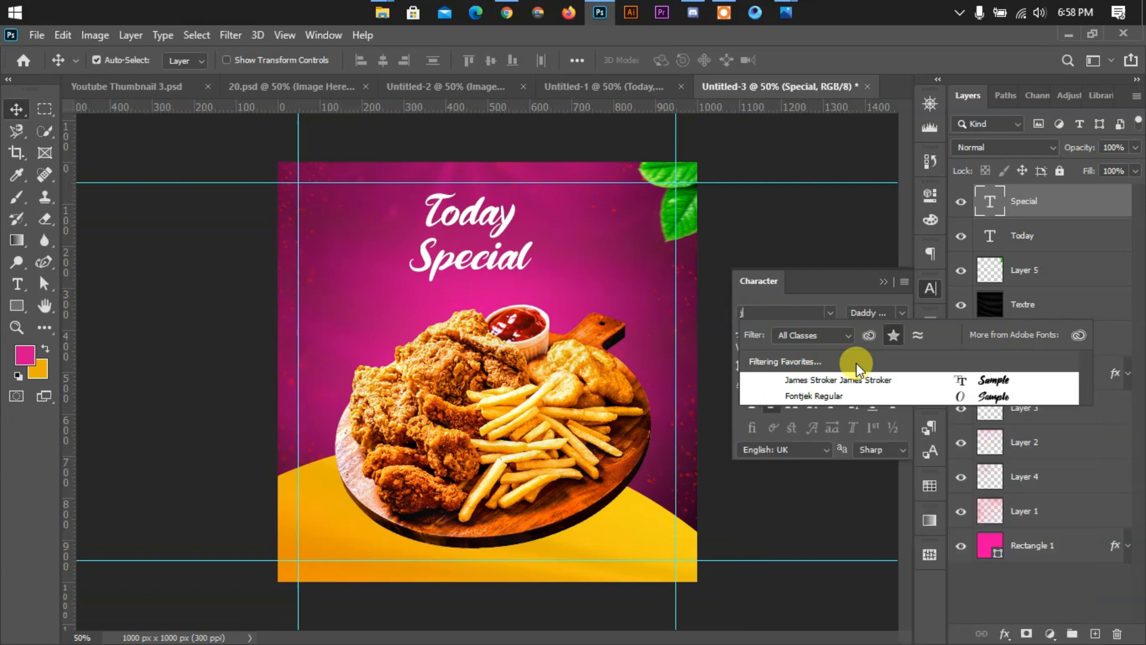
pyautogui.click(894, 385)
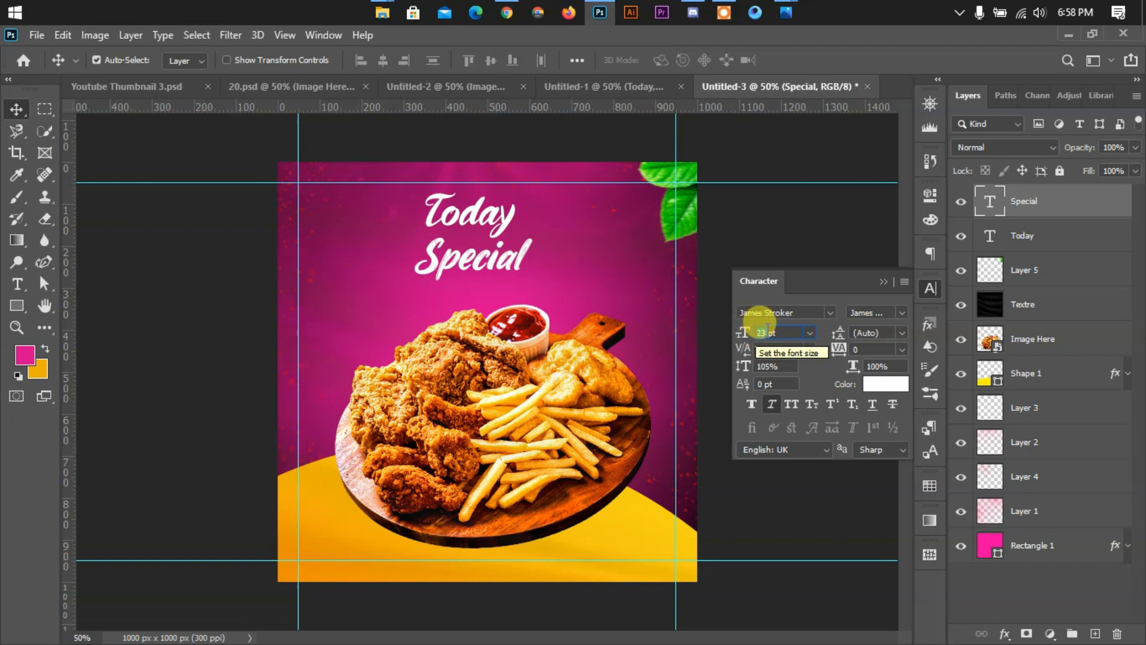
pyautogui.write('57')
pyautogui.press('Return')
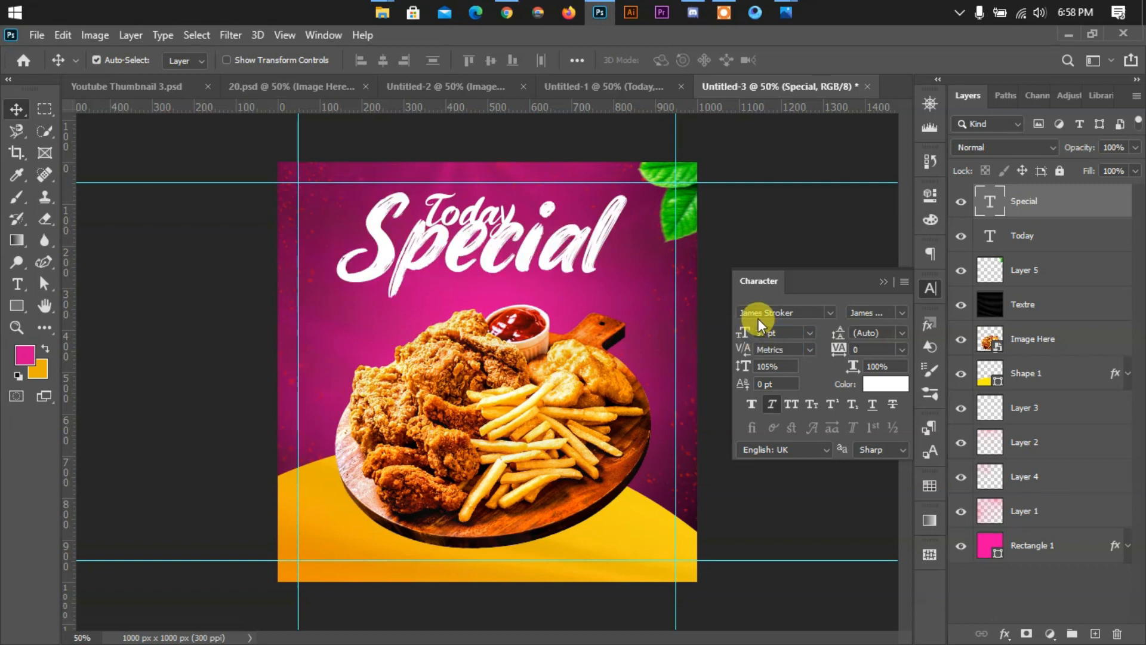
pyautogui.moveTo(575, 262); pyautogui.dragTo(570, 265)
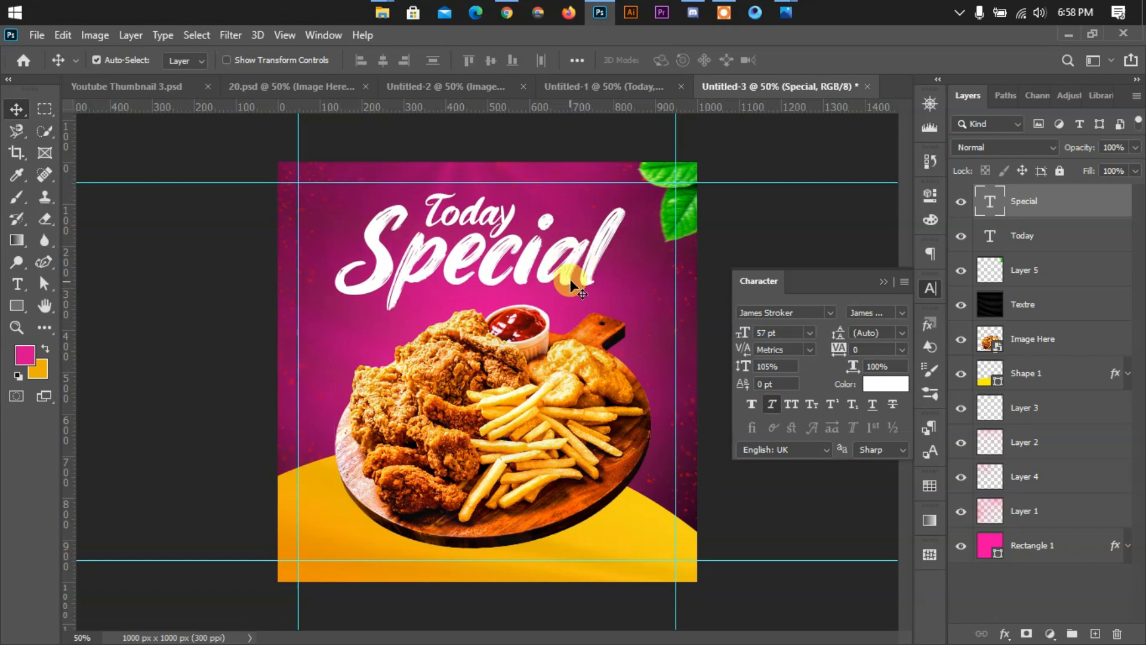
# - Move the "Today" and "Special" text layers together up to the top margin guide
pyautogui.keyDown('shift'); pyautogui.click(1039, 242); pyautogui.keyUp('shift')
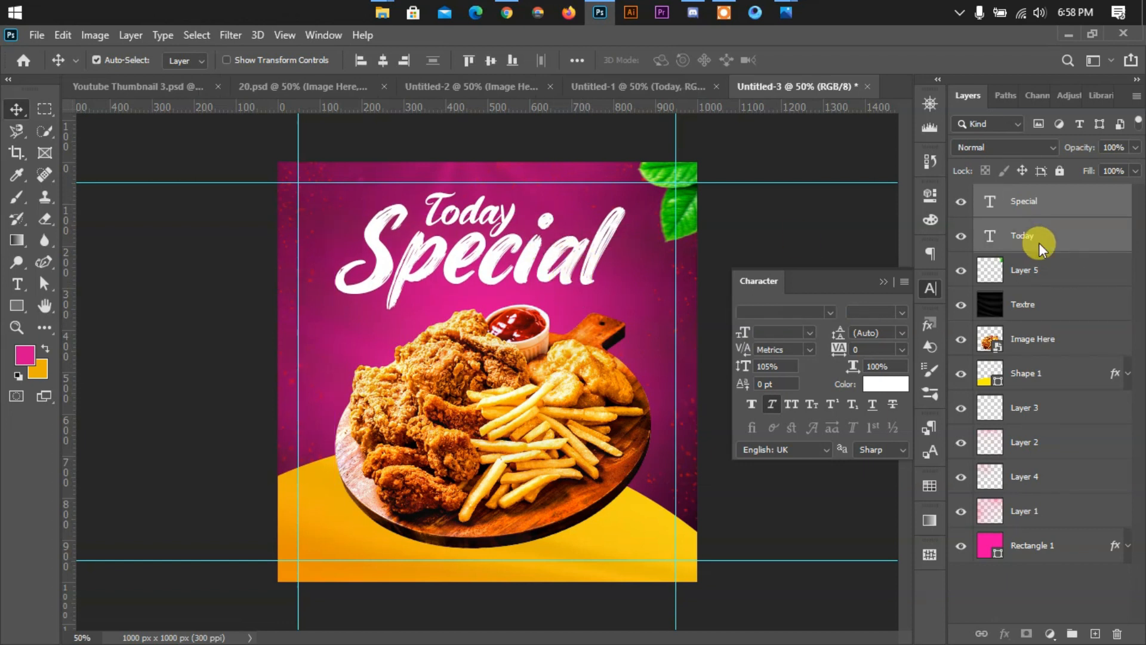
pyautogui.hotkey('shift', 'Up')
pyautogui.hotkey('shift', 'Up')
pyautogui.press('Up')
pyautogui.click(569, 443)
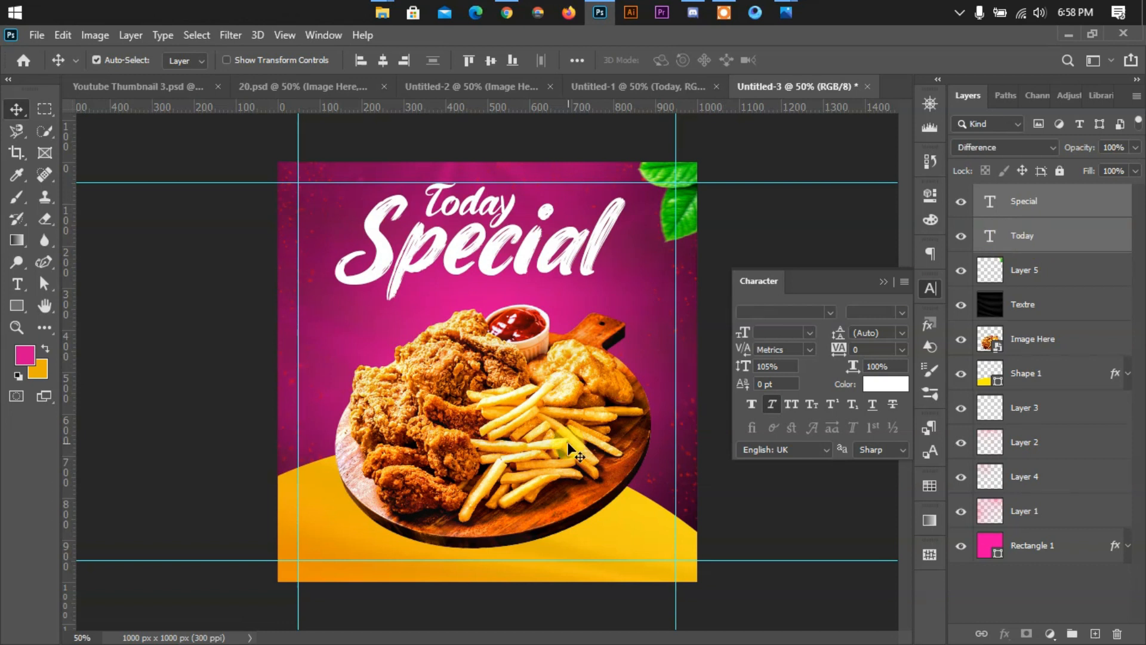
# - Duplicate the "Today" and "Special" text layers, placing the copies slightly lower over the originals
pyautogui.click(799, 221)
pyautogui.moveTo(486, 205); pyautogui.dragTo(489, 309)
pyautogui.hotkey('ctrl', 'z')
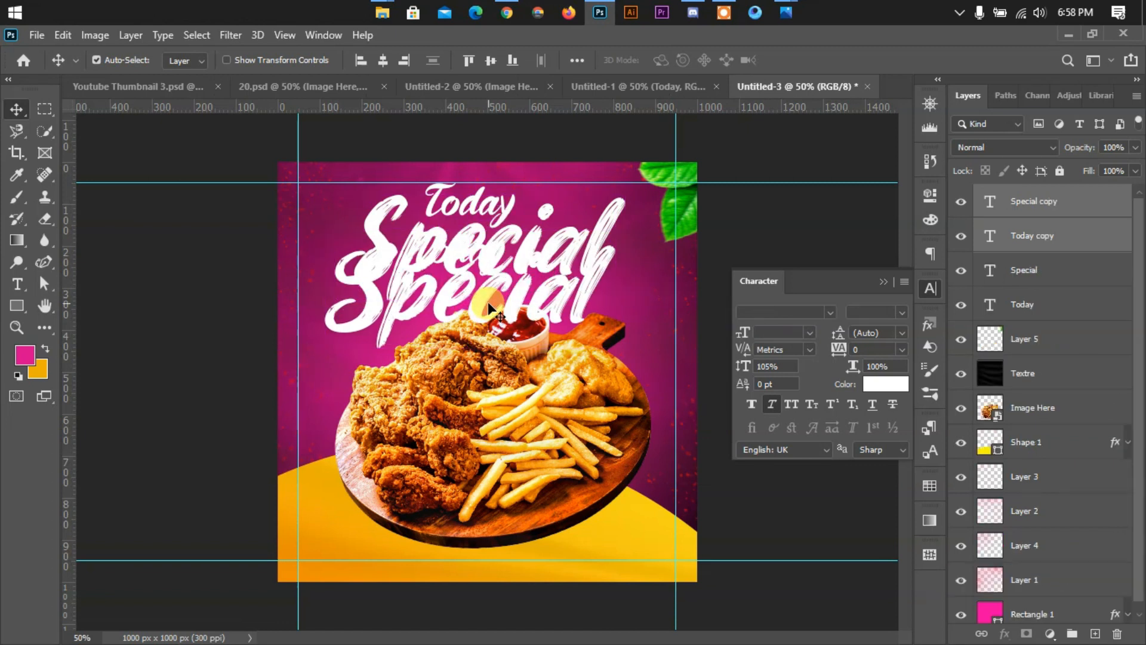
pyautogui.click(726, 253)
# - Replace the text of the lower "Special" copy with "Food Menu"
pyautogui.click(533, 304)
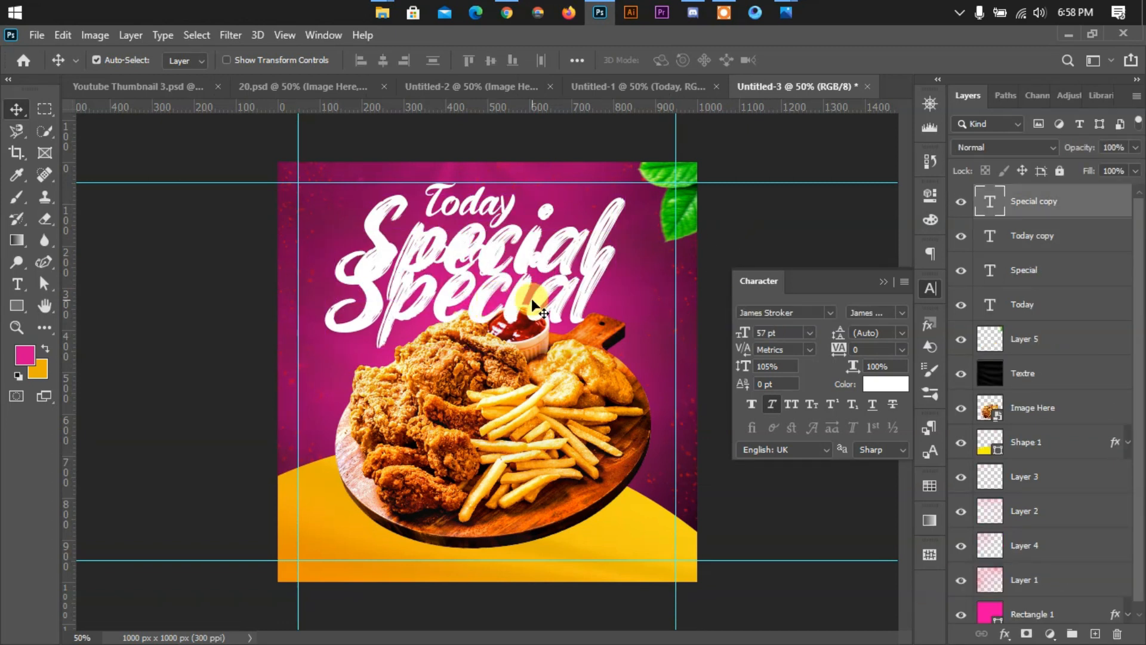
pyautogui.doubleClick(532, 297)
pyautogui.write('Fo')
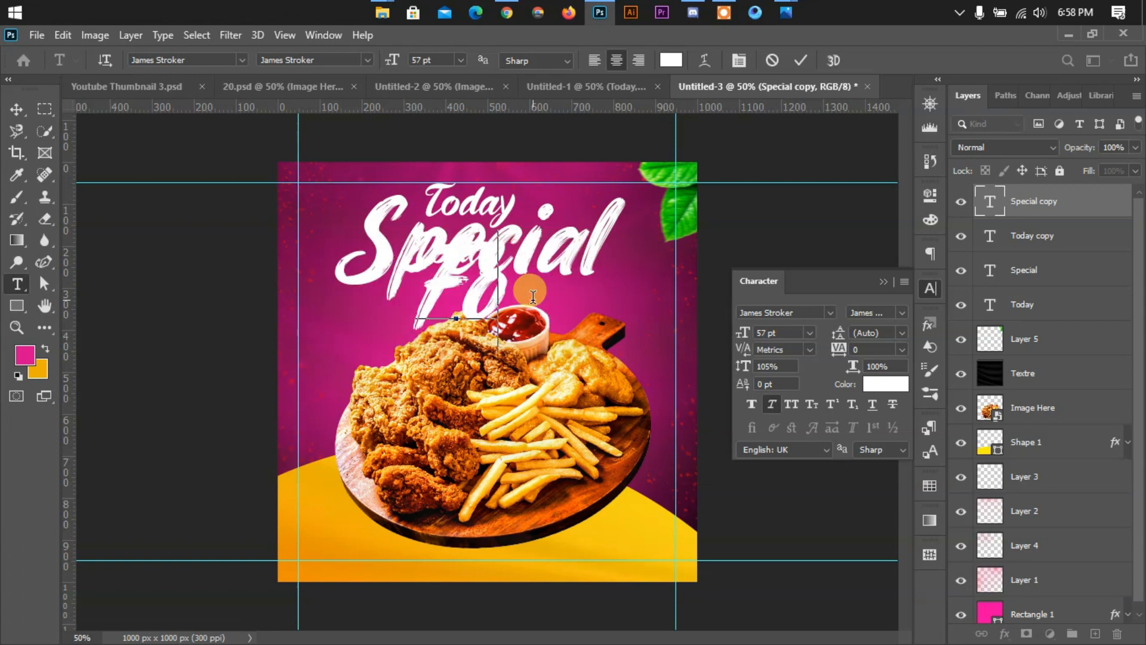
pyautogui.write('od Menu')
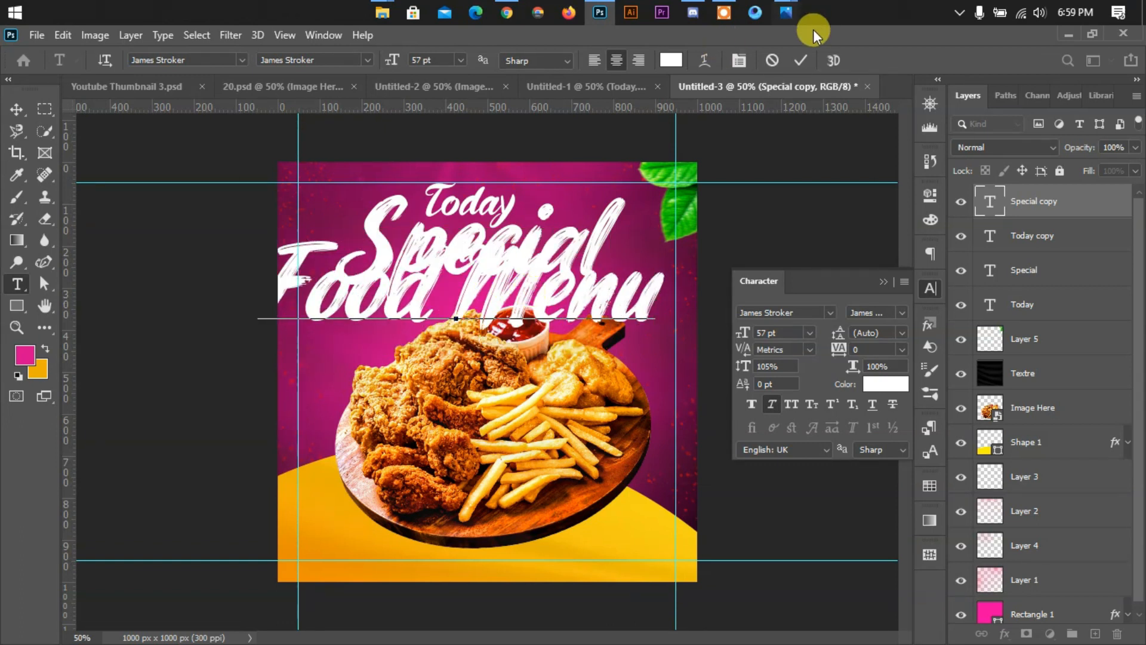
pyautogui.click(795, 63)
pyautogui.press('v')
# - Set the "Food Menu" text to 30 pt Quartiel and position it just below "Special"
pyautogui.click(761, 332)
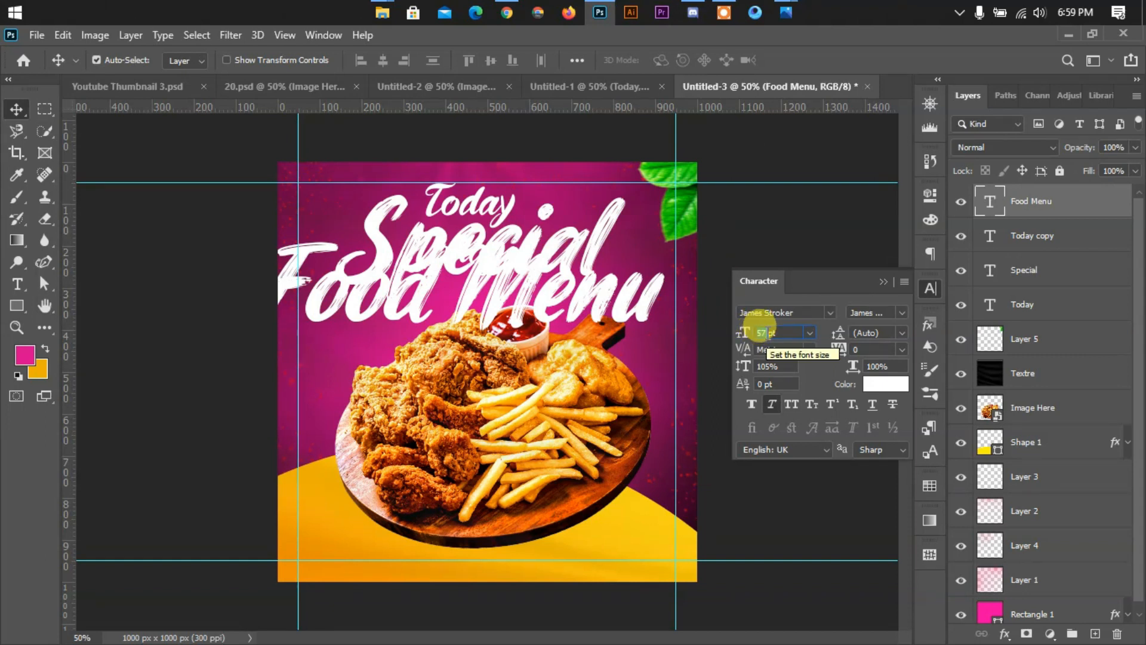
pyautogui.write('30')
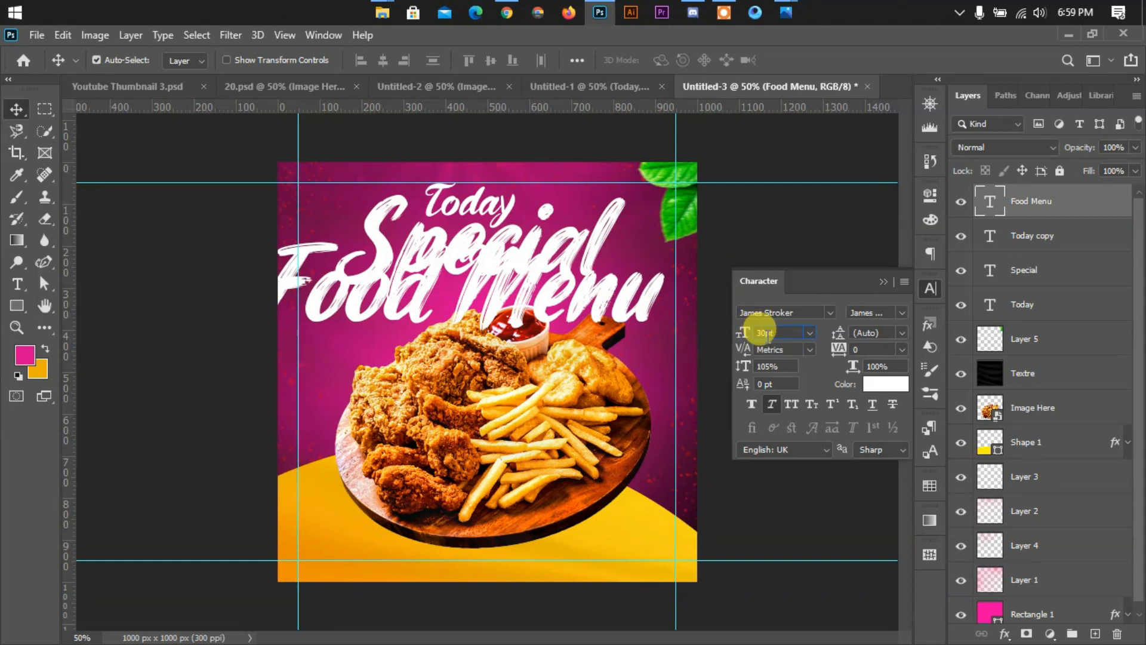
pyautogui.press('Return')
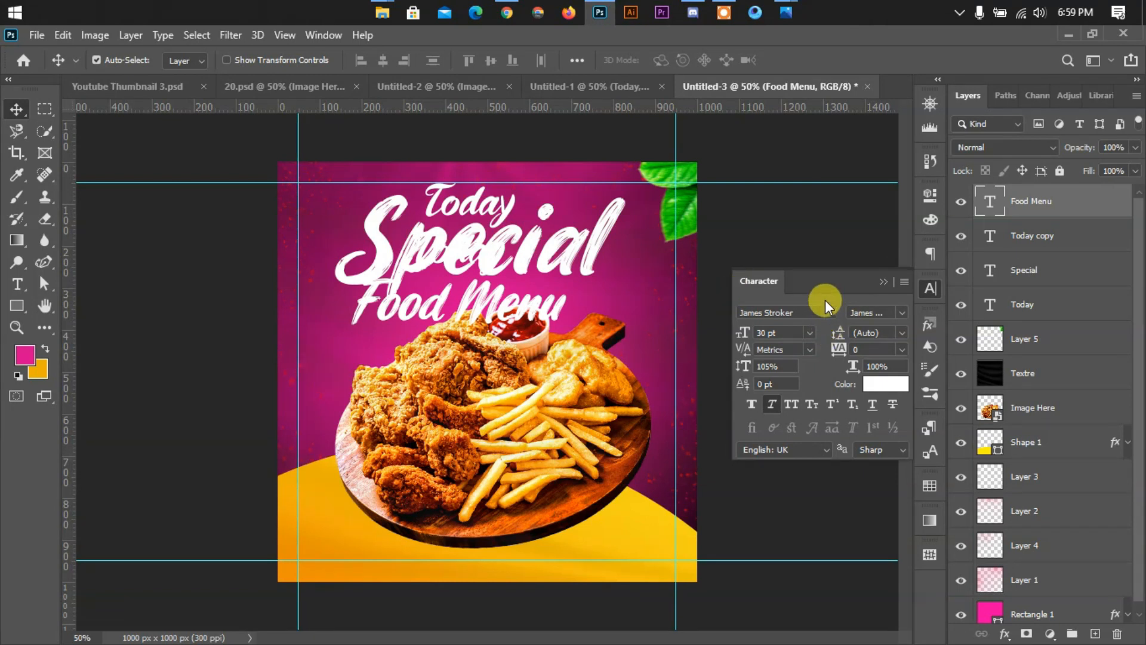
pyautogui.click(808, 311)
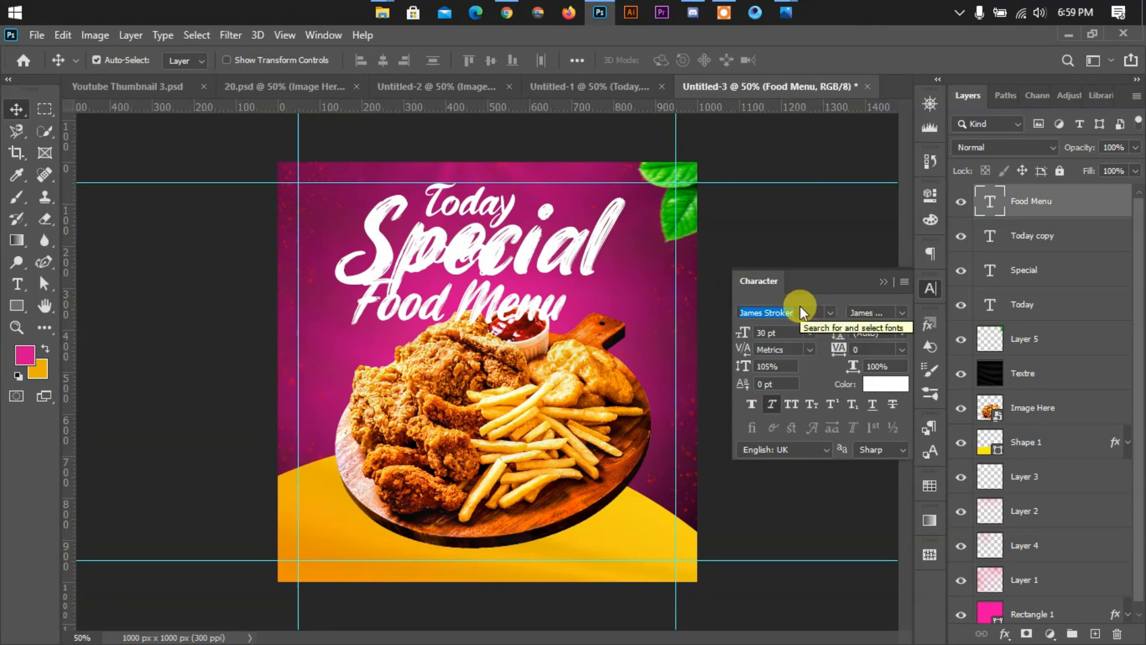
pyautogui.write('qu')
pyautogui.click(824, 380)
pyautogui.moveTo(505, 316); pyautogui.dragTo(525, 309)
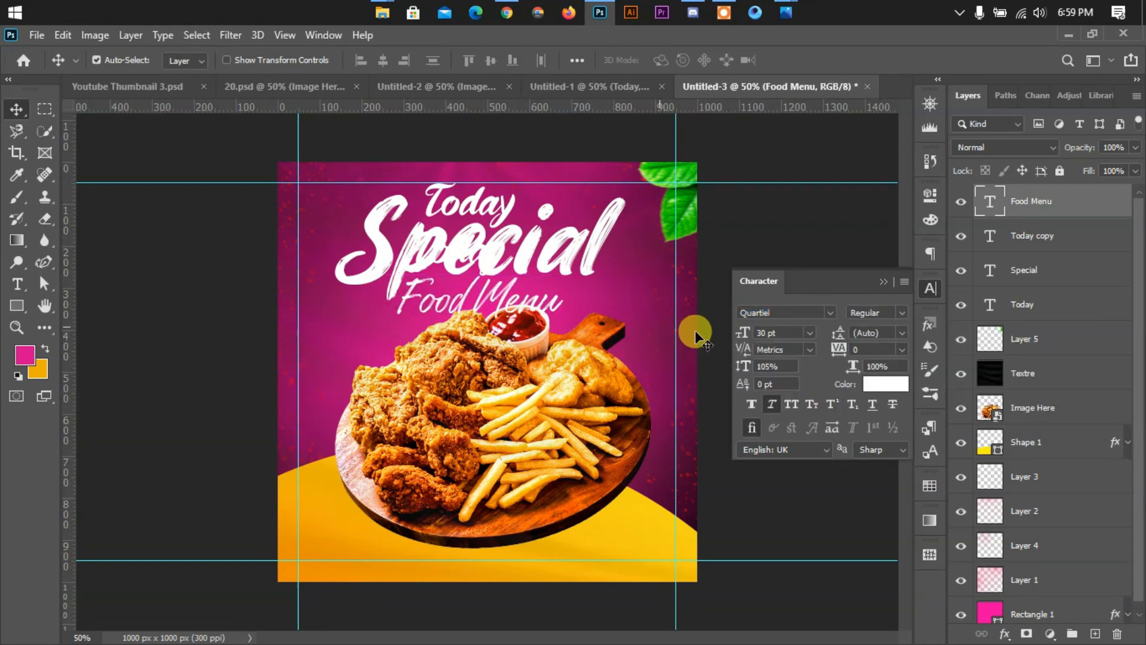
# - Move the Image Here layer above the Textre layer and scale the chicken platter down to 13.52%
pyautogui.click(585, 388)
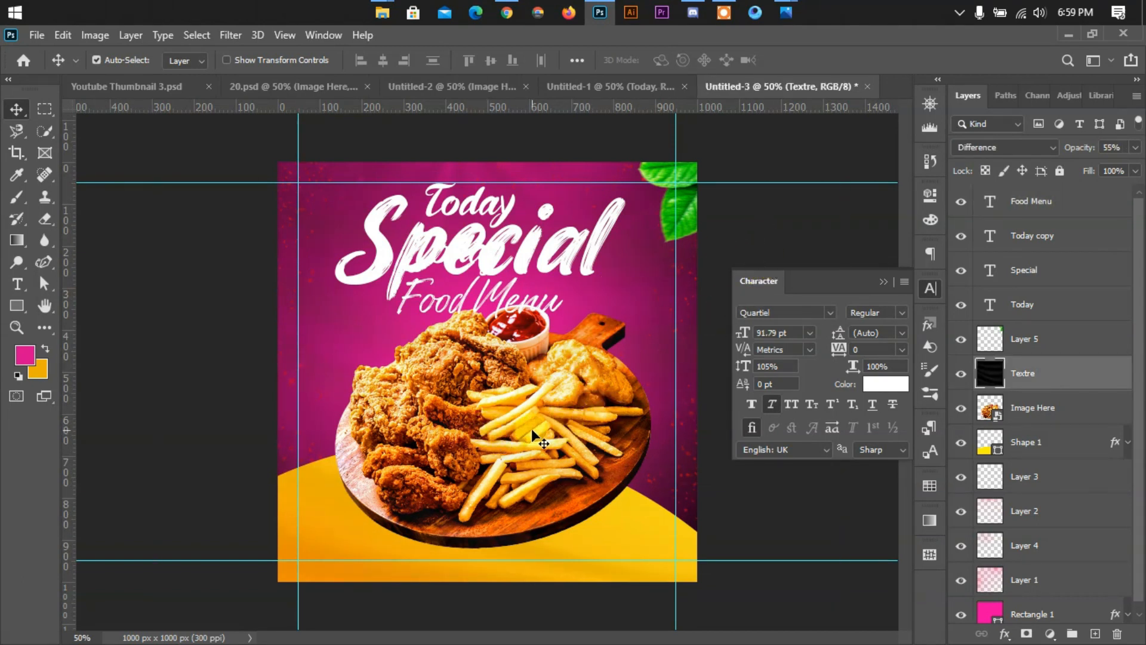
pyautogui.moveTo(977, 412); pyautogui.dragTo(988, 361)
pyautogui.moveTo(600, 429)
pyautogui.mouseDown()
pyautogui.moveTo(595, 441)
pyautogui.moveTo(588, 431)
pyautogui.mouseUp()
pyautogui.hotkey('ctrl', 't')
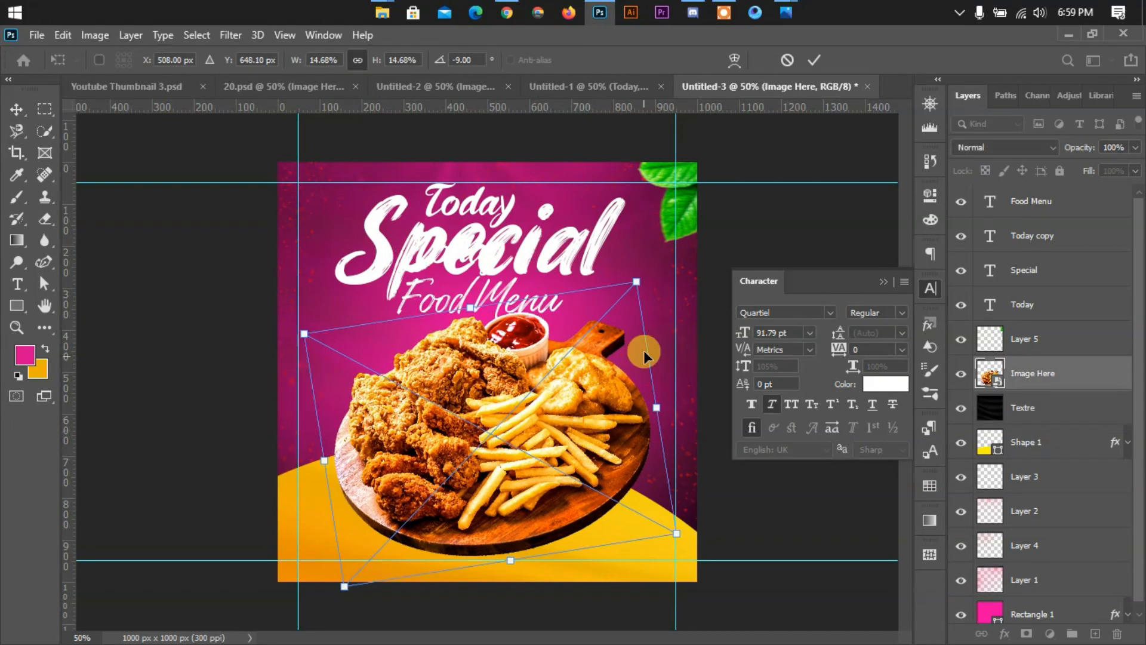
pyautogui.moveTo(638, 283); pyautogui.dragTo(633, 300)
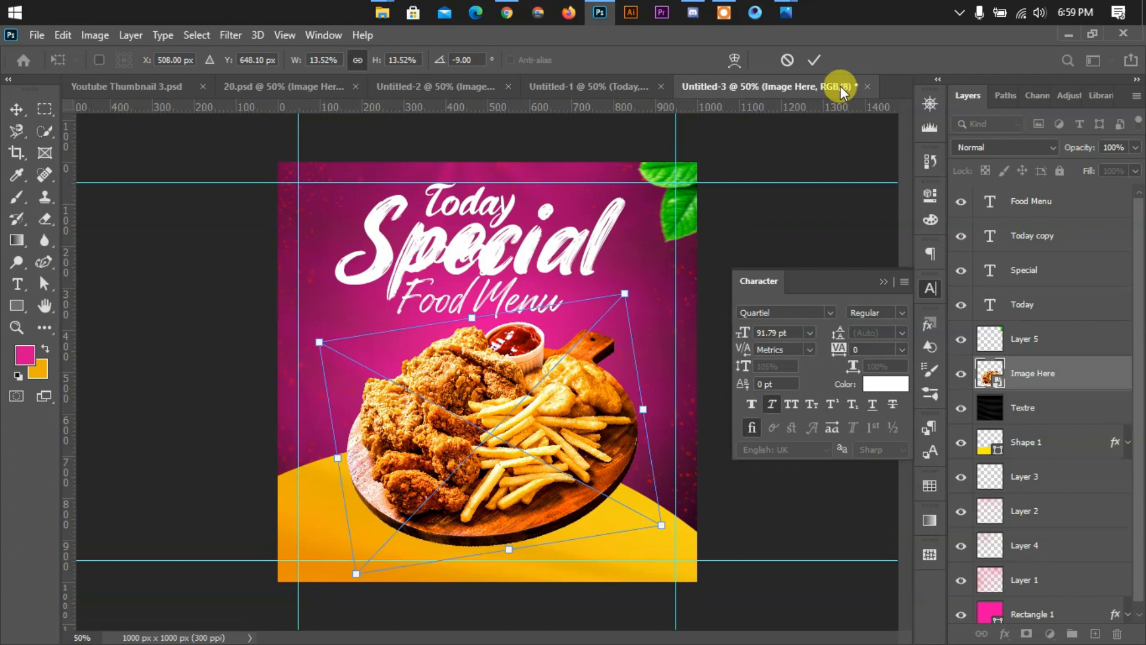
pyautogui.click(816, 59)
# - Move the duplicate "Today" text off the headline and delete its layer
pyautogui.moveTo(443, 208); pyautogui.dragTo(341, 346)
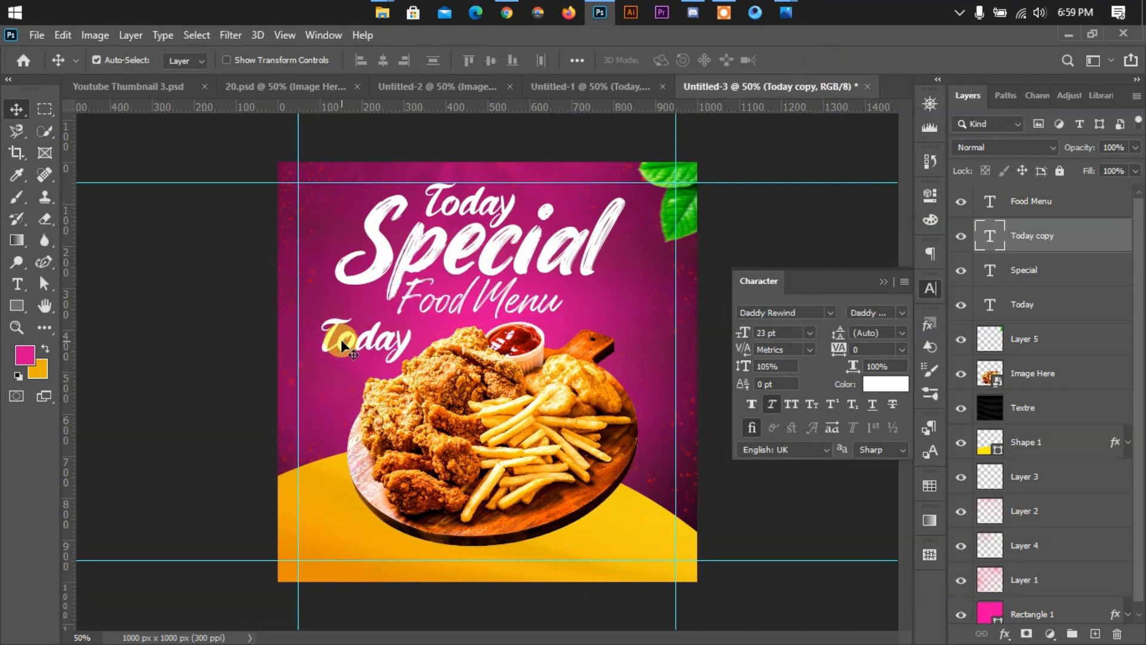
pyautogui.press('Delete')
pyautogui.click(497, 295)
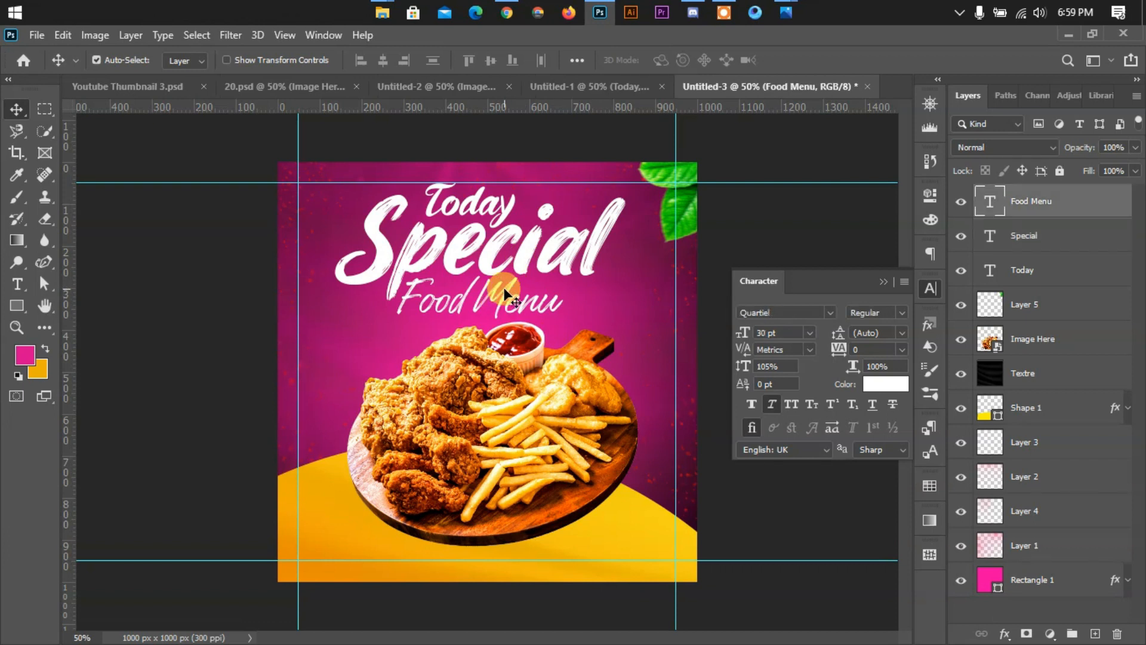
# - Recolor the "Special" text bright yellow, #fff600
pyautogui.click(550, 238)
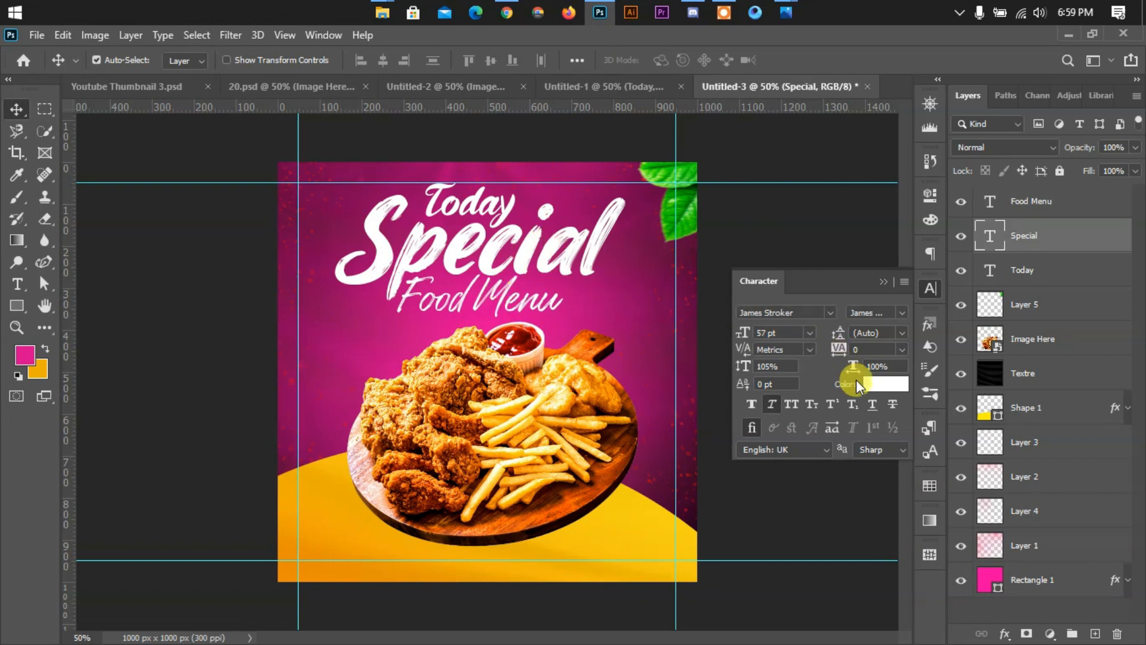
pyautogui.click(866, 383)
pyautogui.click(579, 541)
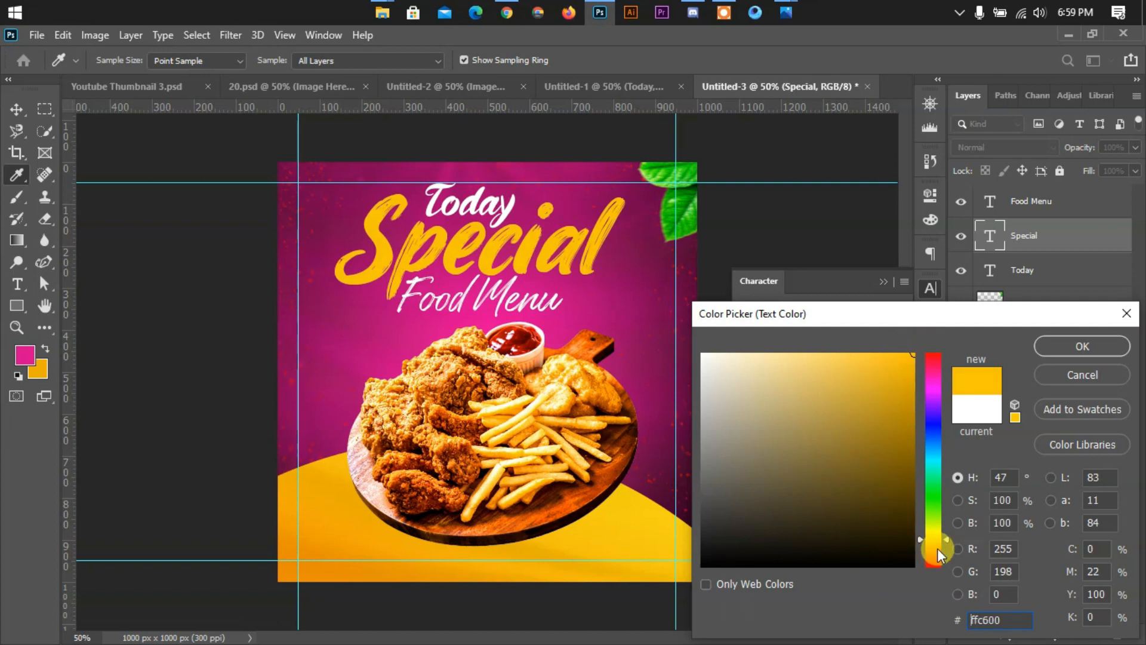
pyautogui.moveTo(938, 538); pyautogui.dragTo(939, 532)
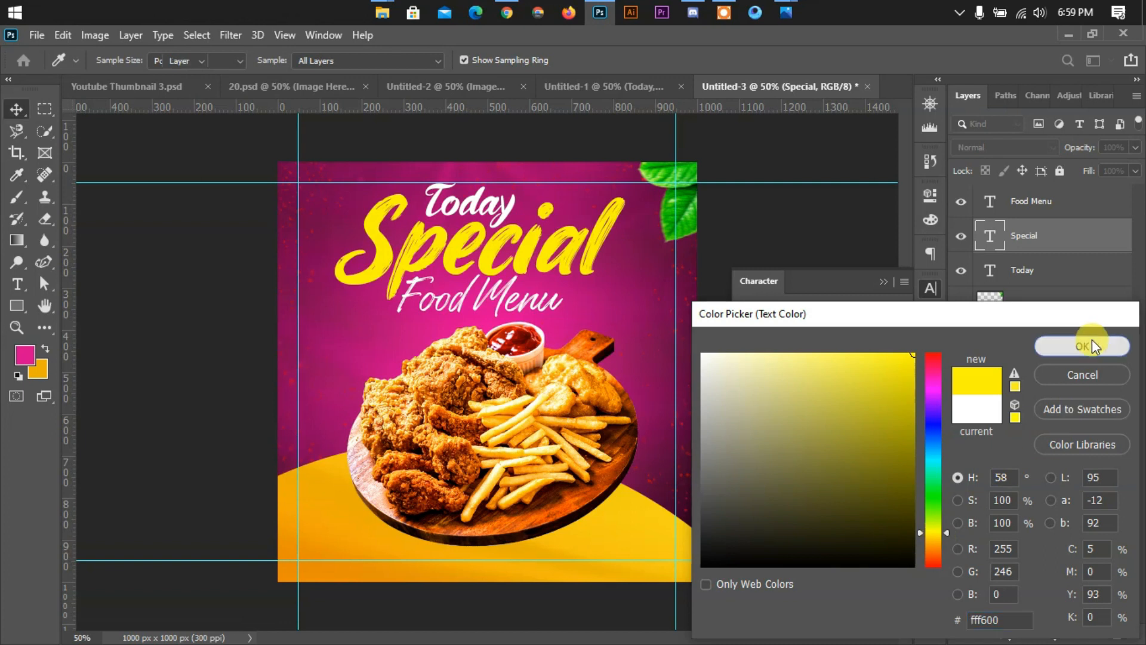
pyautogui.click(1092, 340)
pyautogui.click(887, 284)
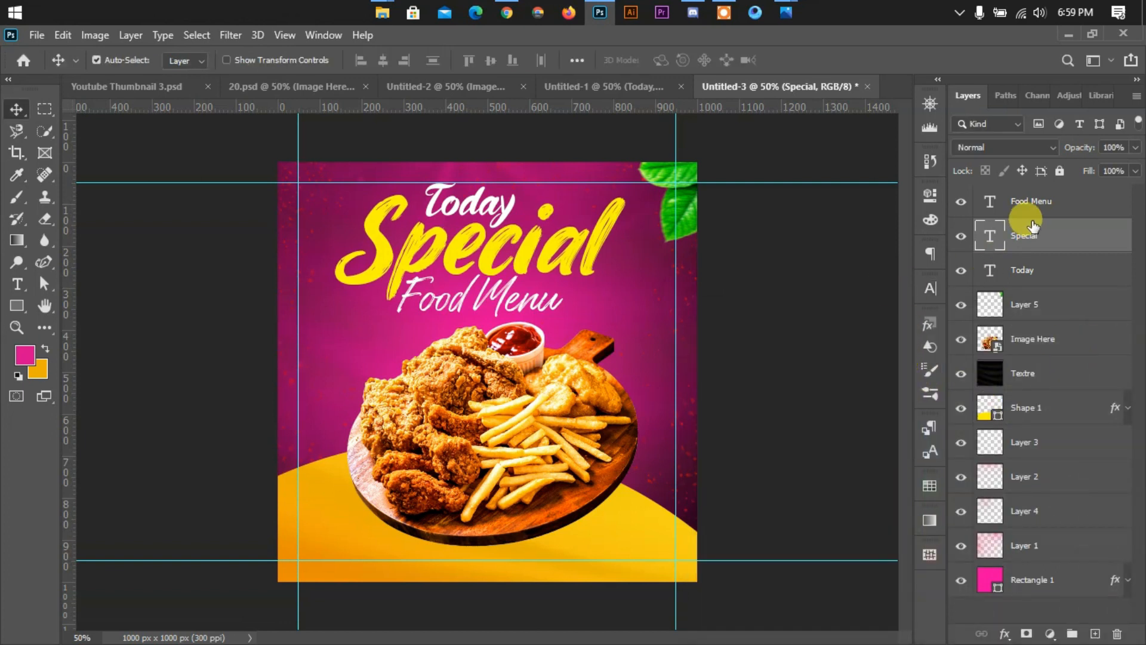
# - Add a vertical and a horizontal guide through the canvas center, using the Rectangle 1 bounds as reference
pyautogui.click(1028, 201)
pyautogui.click(1021, 572)
pyautogui.hotkey('ctrl', 't')
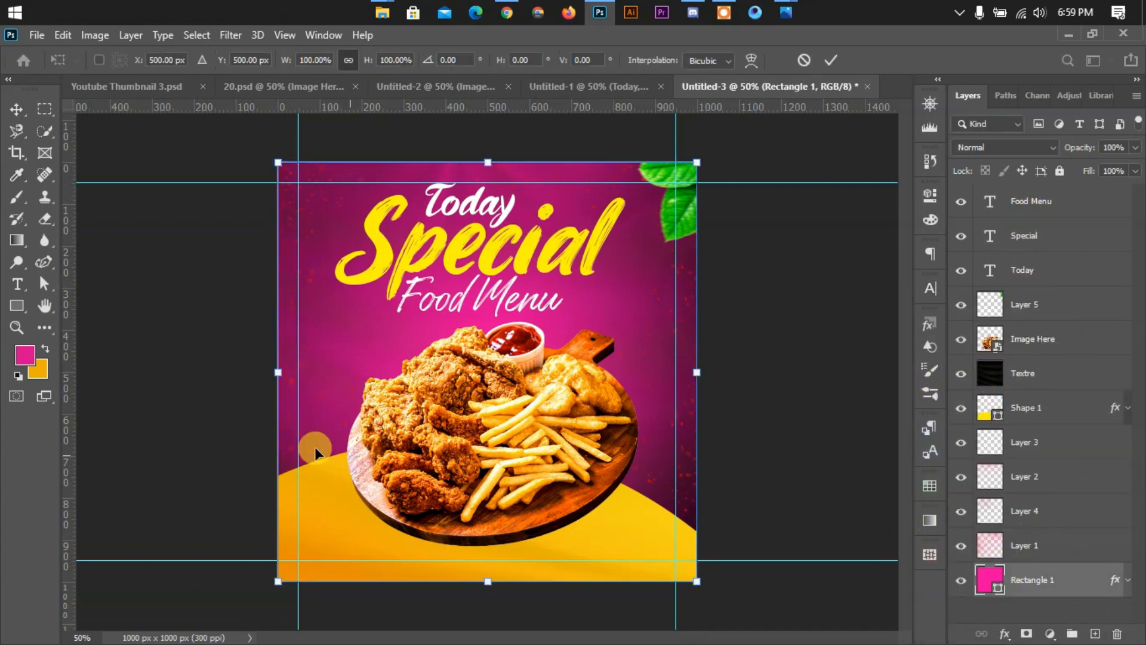
pyautogui.moveTo(74, 399); pyautogui.dragTo(487, 396)
pyautogui.moveTo(542, 109); pyautogui.dragTo(478, 371)
pyautogui.click(829, 59)
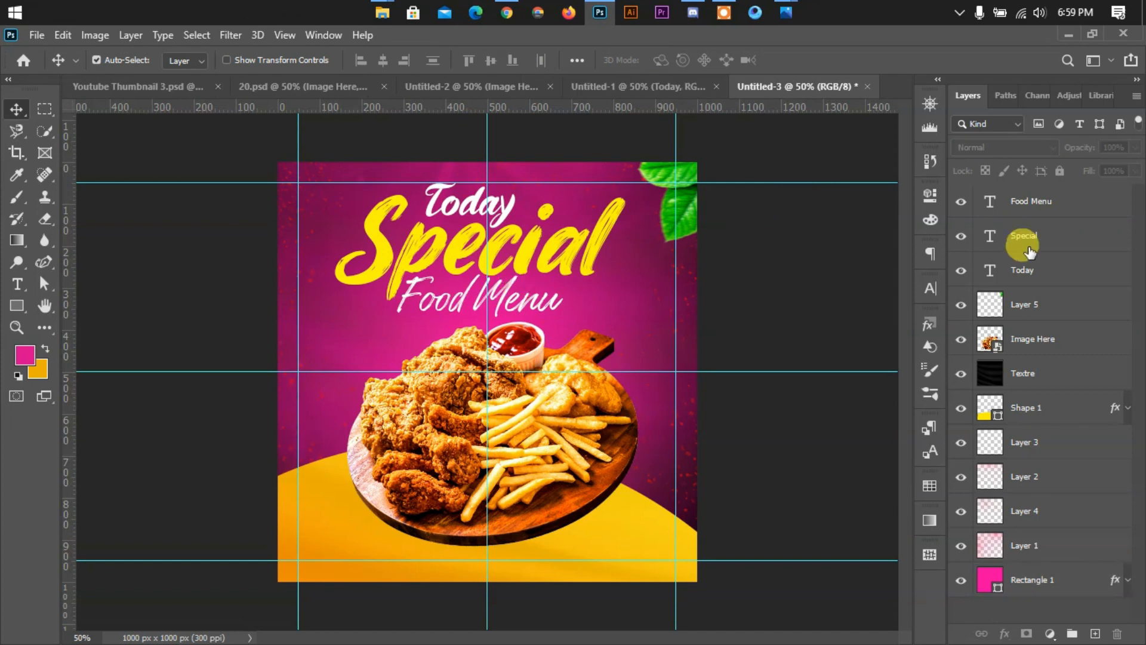
# - Shift the "Today", "Special" and "Food Menu" text layers together slightly right to center them on the vertical guide
pyautogui.click(1036, 206)
pyautogui.keyDown('shift'); pyautogui.click(1030, 275); pyautogui.keyUp('shift')
pyautogui.hotkey('ctrl', 't')
pyautogui.moveTo(543, 249); pyautogui.dragTo(545, 250)
pyautogui.click(836, 62)
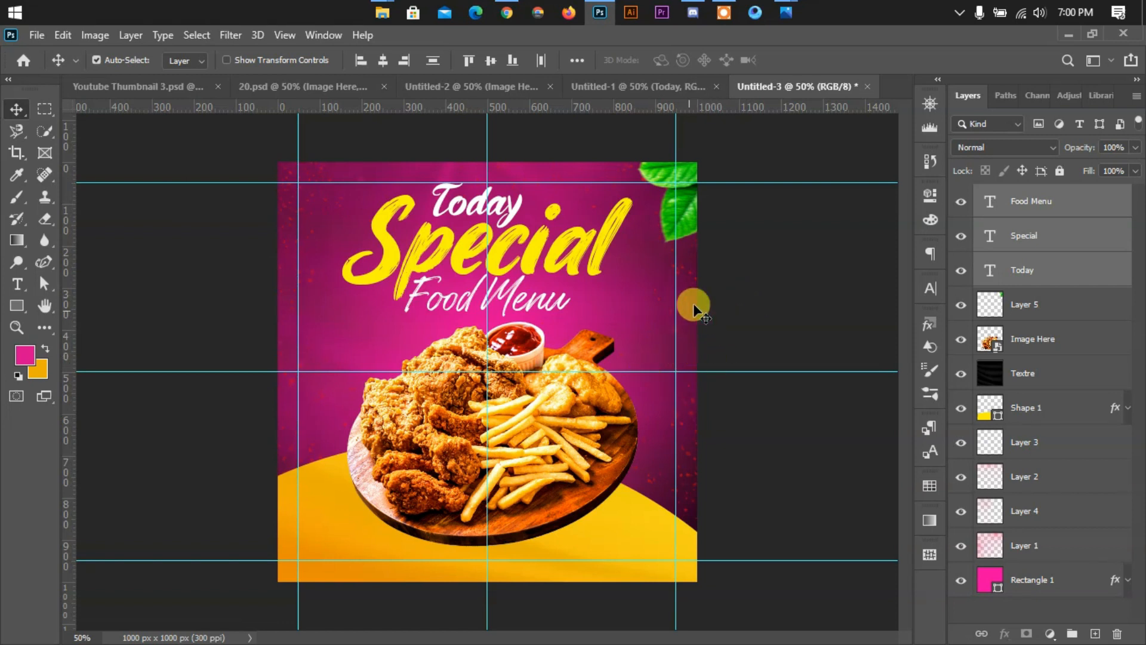
pyautogui.click(741, 265)
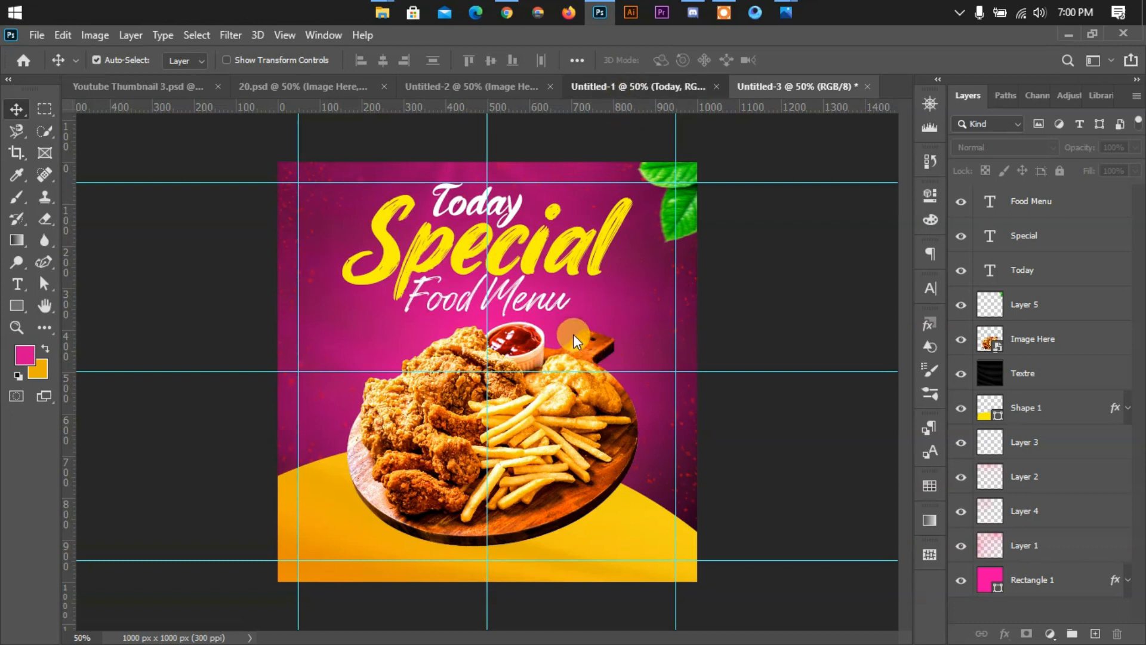
# - Copy both tomato slice layers, adafaa and adafaa copy, from Untitled-1 into the Untitled-3 design
pyautogui.click(660, 457)
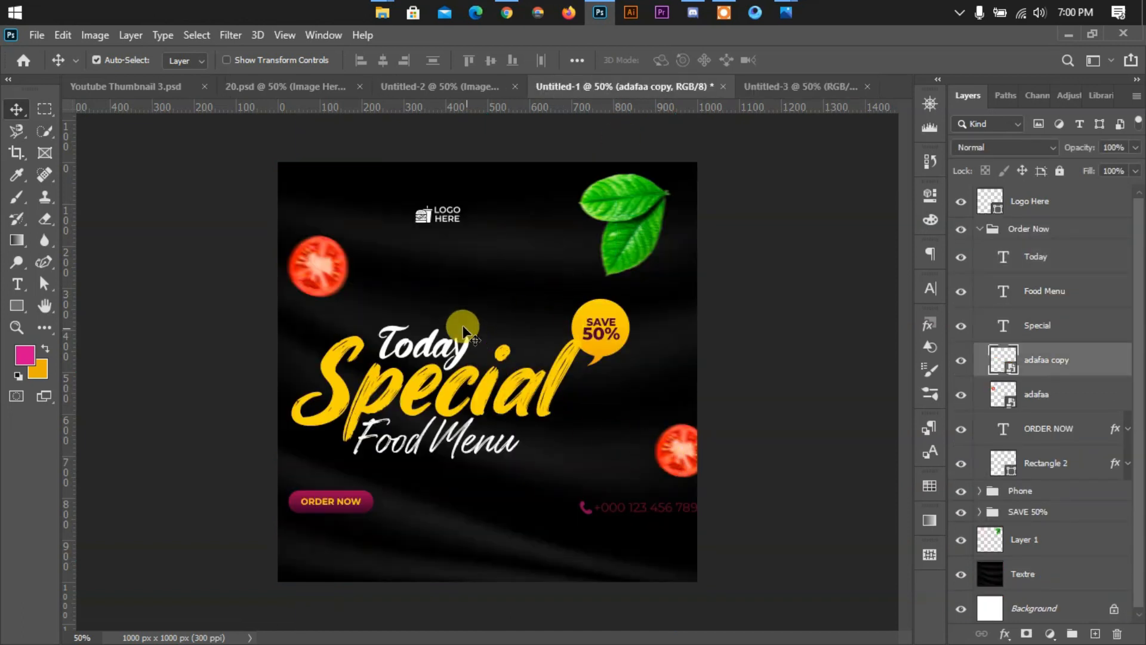
pyautogui.keyDown('shift'); pyautogui.click(333, 261); pyautogui.keyUp('shift')
pyautogui.moveTo(335, 260); pyautogui.dragTo(563, 274)
# - Enlarge the tomato slices slightly, placing one at the left edge beside "Special" and the other at the lower right edge
pyautogui.hotkey('ctrl', 't')
pyautogui.moveTo(337, 233); pyautogui.dragTo(281, 247)
pyautogui.moveTo(674, 335); pyautogui.dragTo(715, 334)
pyautogui.moveTo(701, 448); pyautogui.dragTo(676, 507)
pyautogui.click(830, 60)
pyautogui.click(706, 470)
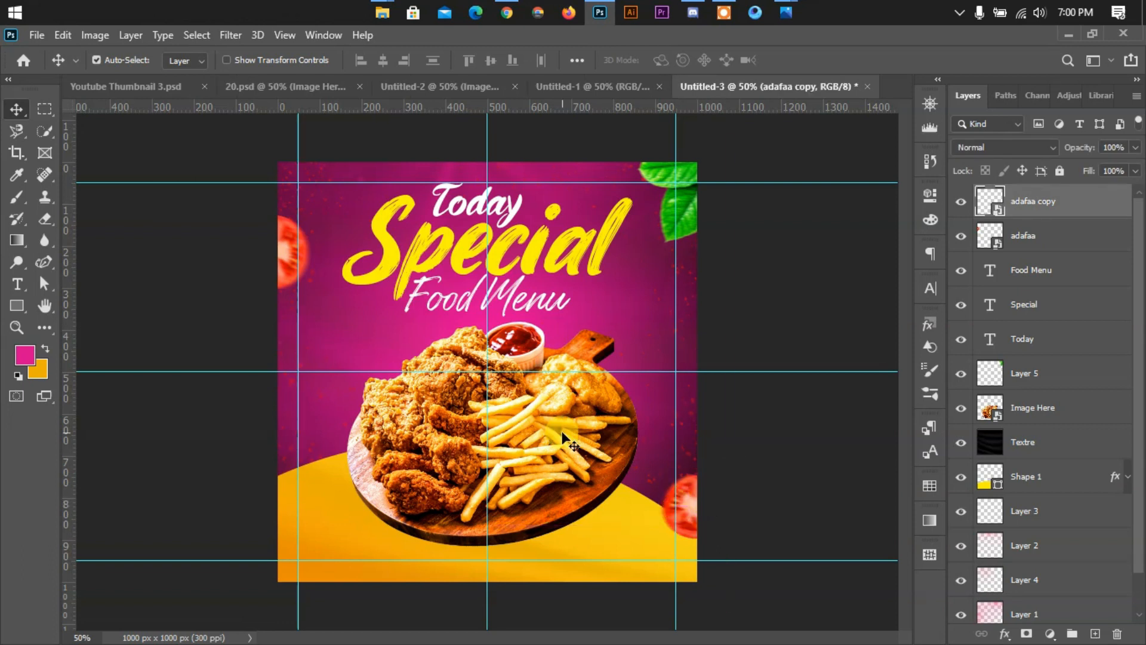
# - Nudge the left tomato slice slightly further beyond the canvas's left edge
pyautogui.click(281, 244)
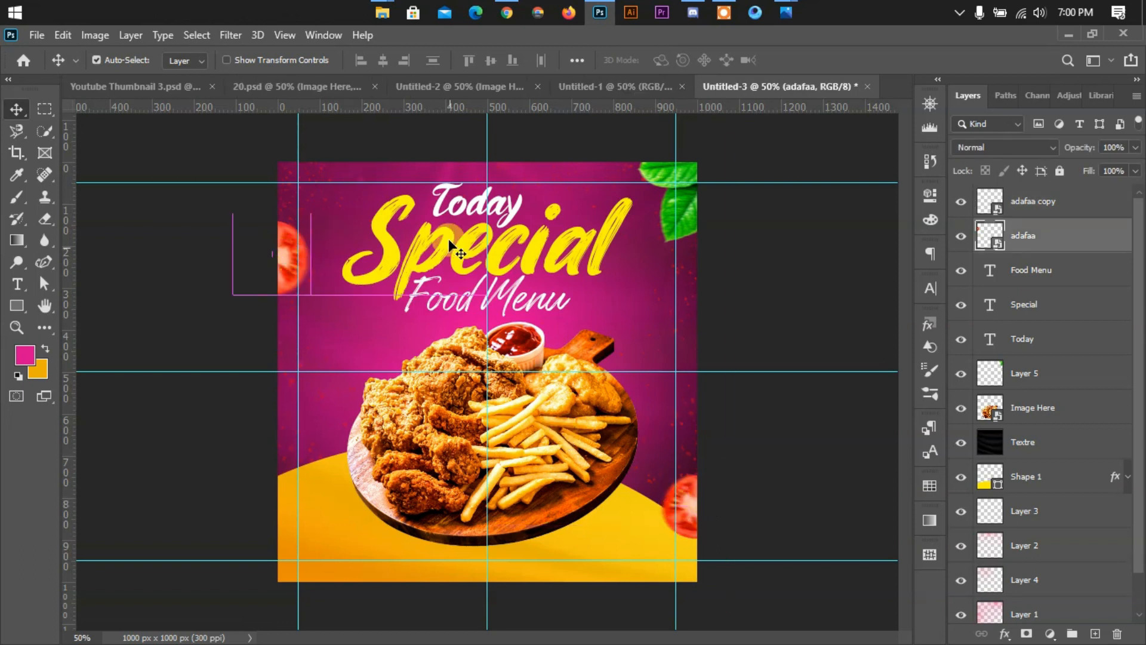
pyautogui.press('Left')
pyautogui.press('Left')
pyautogui.press('Left')
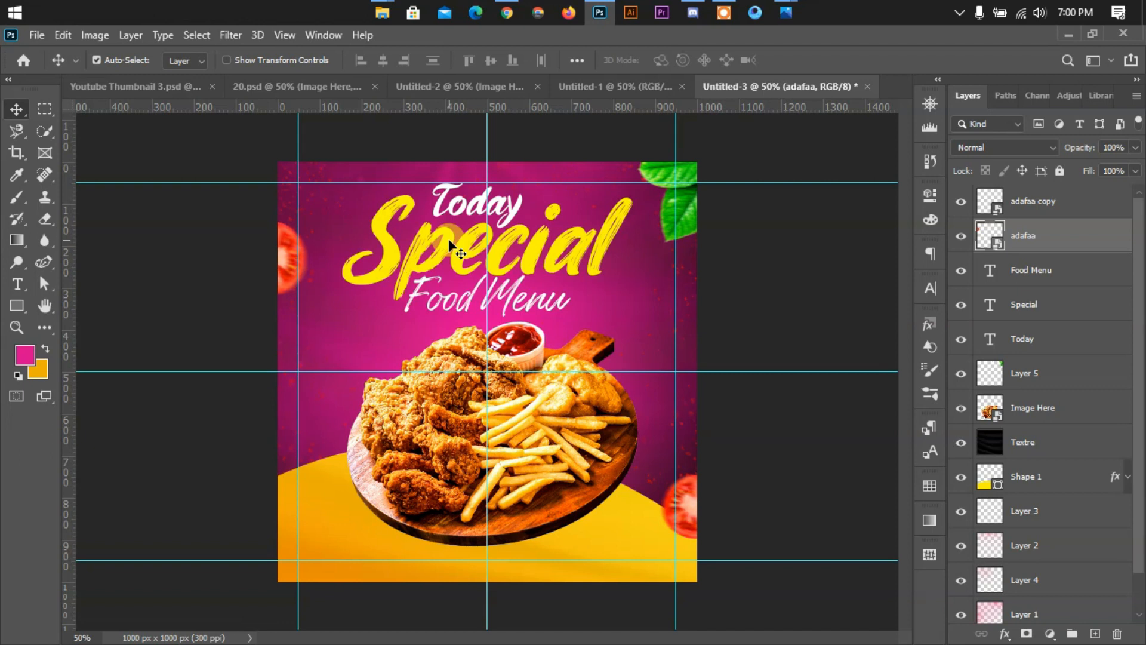
pyautogui.click(806, 280)
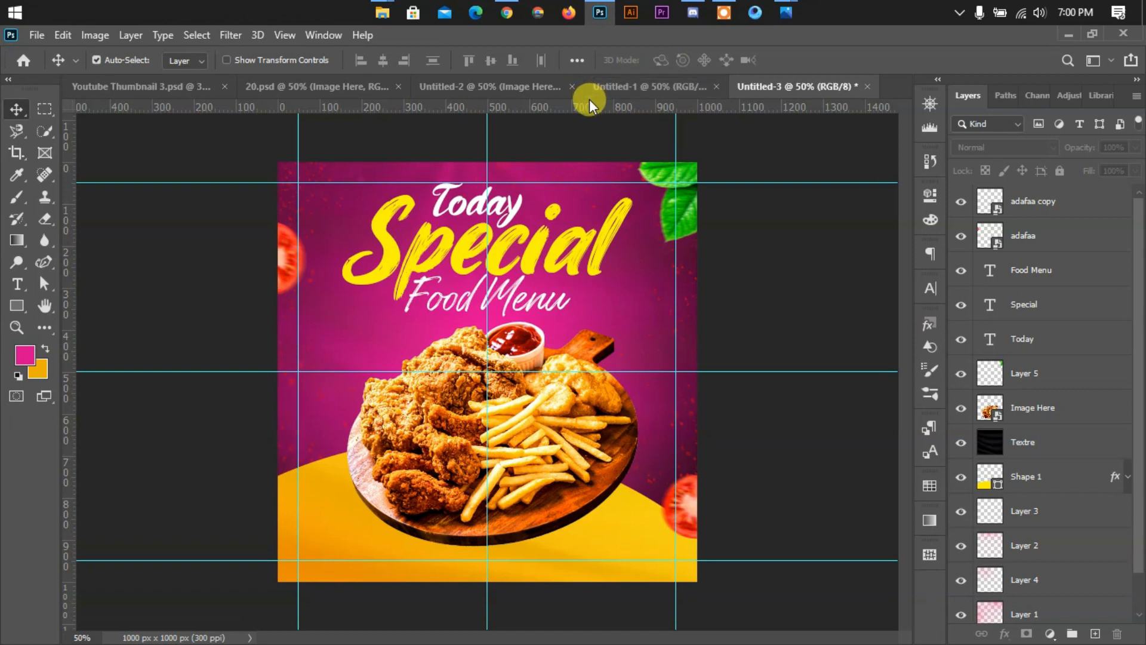
# - Copy the Logo Here layer from Untitled-1 into Untitled-3 and align it with the top-left corner of the margin guides
pyautogui.click(642, 88)
pyautogui.moveTo(412, 231); pyautogui.dragTo(435, 196)
pyautogui.moveTo(330, 188); pyautogui.dragTo(326, 190)
pyautogui.press('Left')
pyautogui.press('Left')
pyautogui.press('Left')
pyautogui.press('Left')
pyautogui.press('Left')
pyautogui.press('Left')
pyautogui.press('Down')
pyautogui.press('Down')
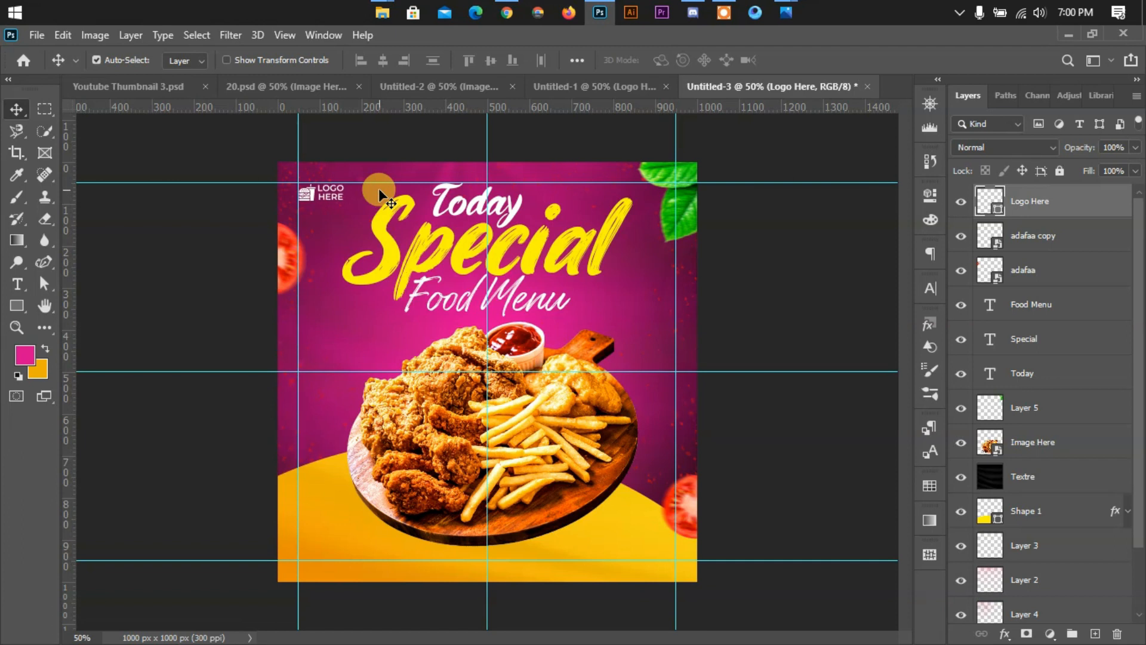
pyautogui.click(769, 235)
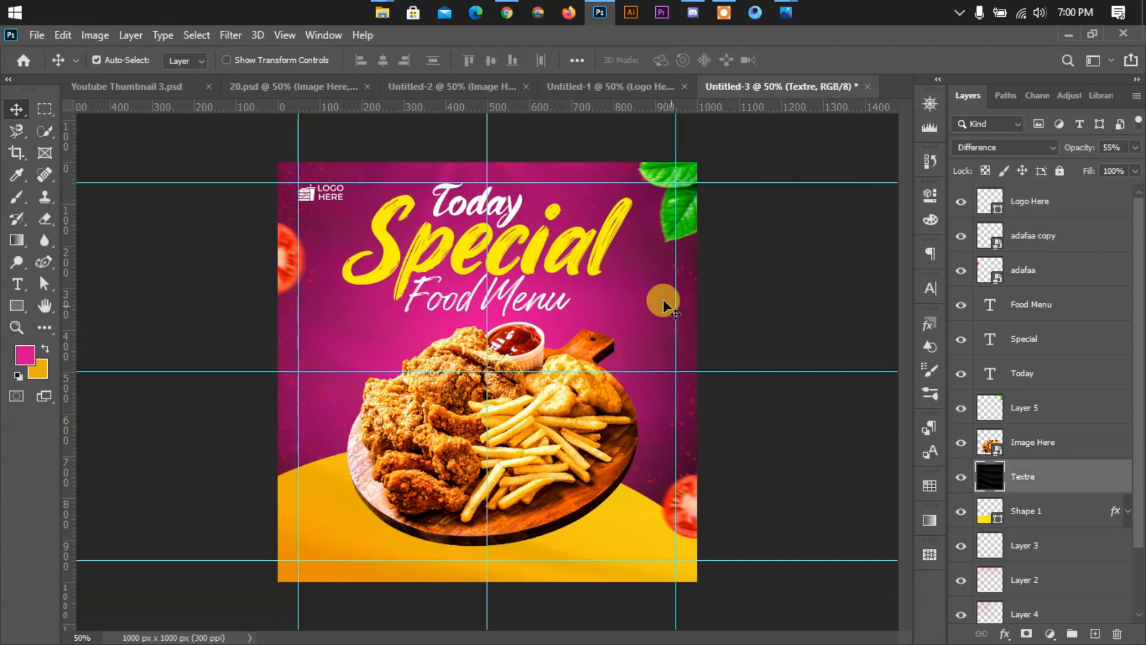
# - Copy the ORDER NOW text, its Rectangle 2 button shape and the Phone group from Untitled-1 into Untitled-3
pyautogui.click(611, 91)
pyautogui.click(392, 508)
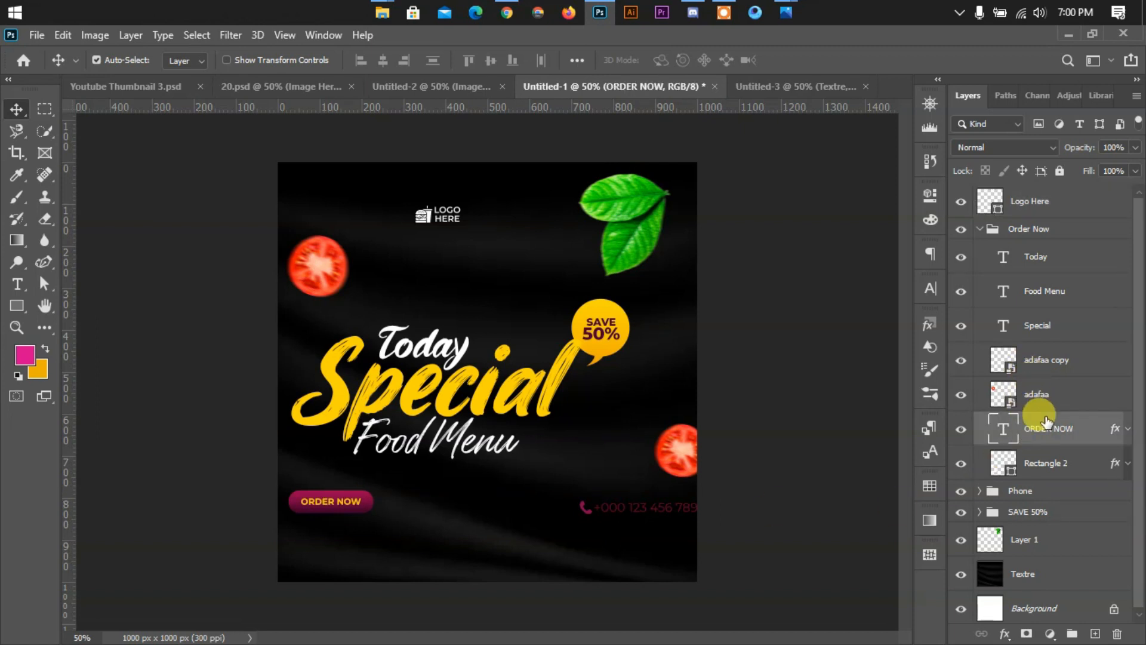
pyautogui.keyDown('shift'); pyautogui.click(1025, 490); pyautogui.keyUp('shift')
pyautogui.moveTo(329, 477); pyautogui.dragTo(540, 467)
# - Place the order button and phone group over the yellow arch, at the bottom margin guide, with the button on the left guide
pyautogui.hotkey('ctrl', 't')
pyautogui.moveTo(631, 474); pyautogui.dragTo(623, 549)
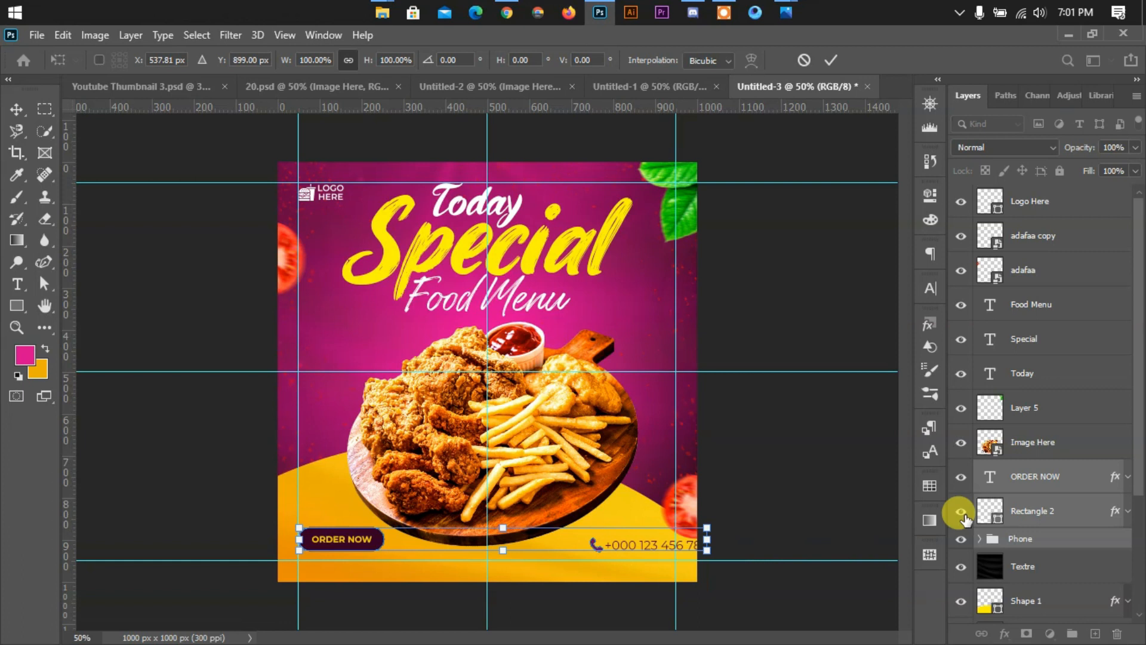
pyautogui.click(832, 62)
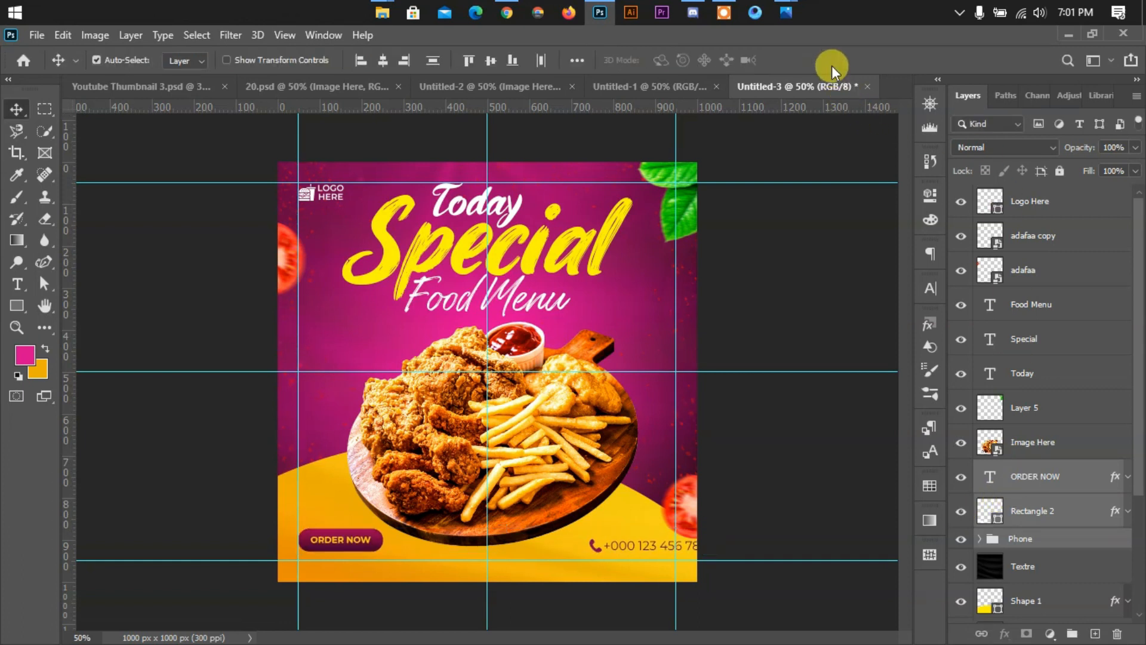
pyautogui.hotkey('shift', 'Down')
pyautogui.hotkey('shift', 'Down')
pyautogui.hotkey('shift', 'Down')
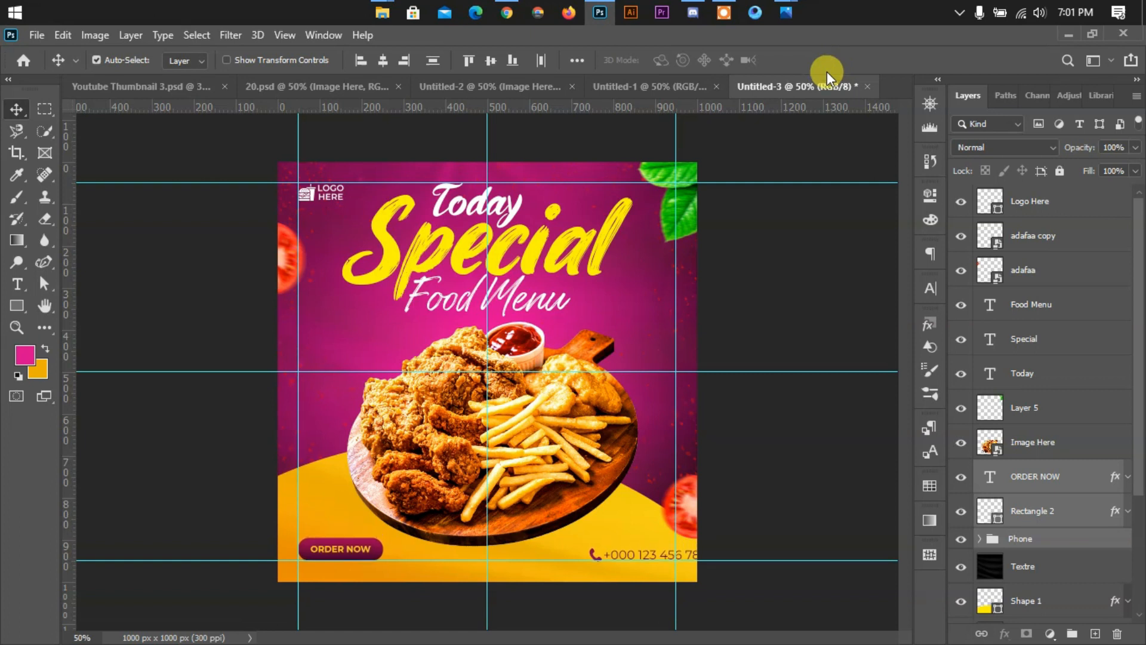
# - Shift the Phone group left until its number ends at the right margin guide
pyautogui.click(1024, 539)
pyautogui.hotkey('shift', 'Left')
pyautogui.hotkey('shift', 'Left')
pyautogui.hotkey('shift', 'Left')
pyautogui.hotkey('shift', 'Left')
pyautogui.hotkey('shift', 'Left')
pyautogui.hotkey('shift', 'Left')
pyautogui.hotkey('shift', 'Left')
pyautogui.hotkey('shift', 'Left')
pyautogui.hotkey('shift', 'Left')
pyautogui.hotkey('shift', 'Left')
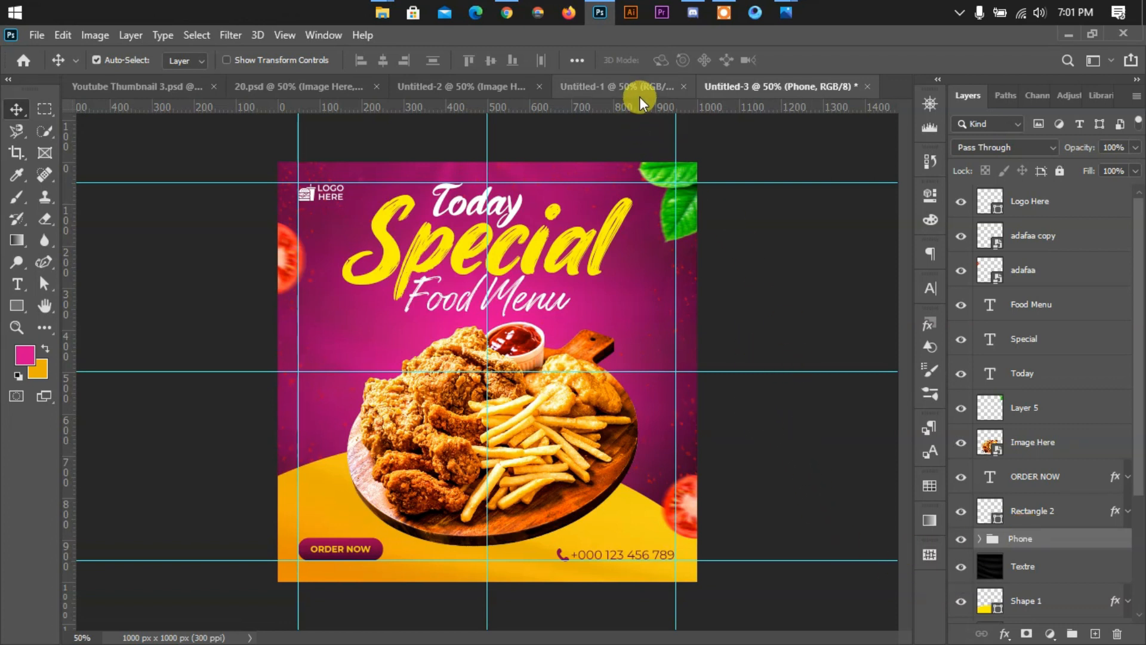
pyautogui.click(801, 326)
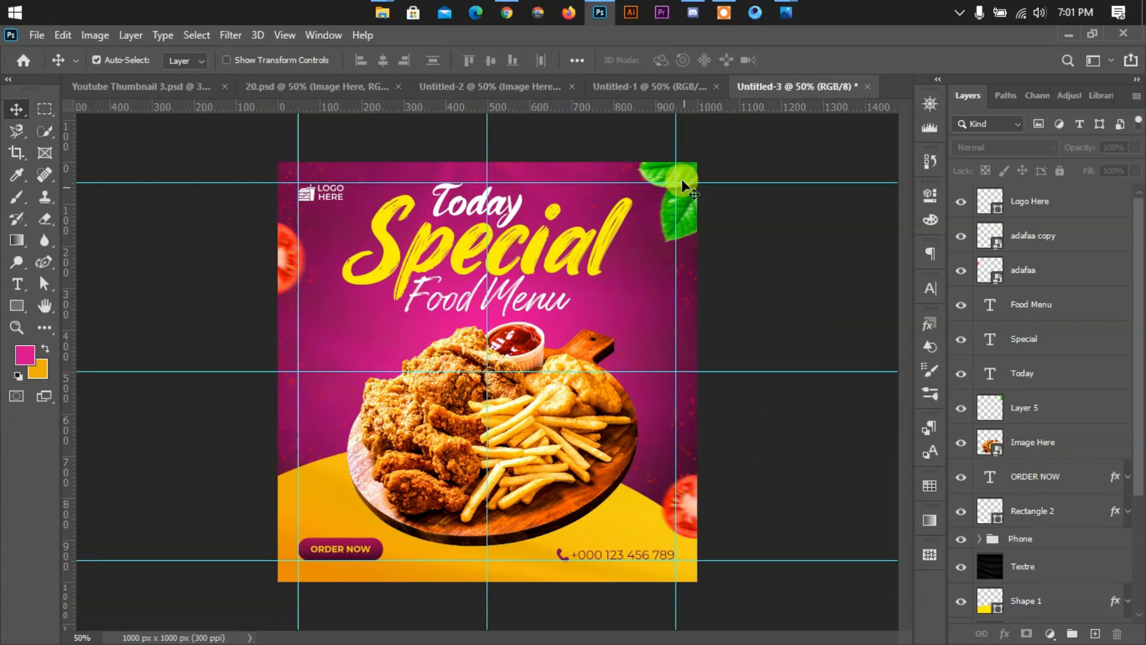
# - Copy the SAVE 50% badge group from Untitled-1 into Untitled-3, placing it above the platter handle beside "Food Menu"
pyautogui.click(651, 84)
pyautogui.click(588, 352)
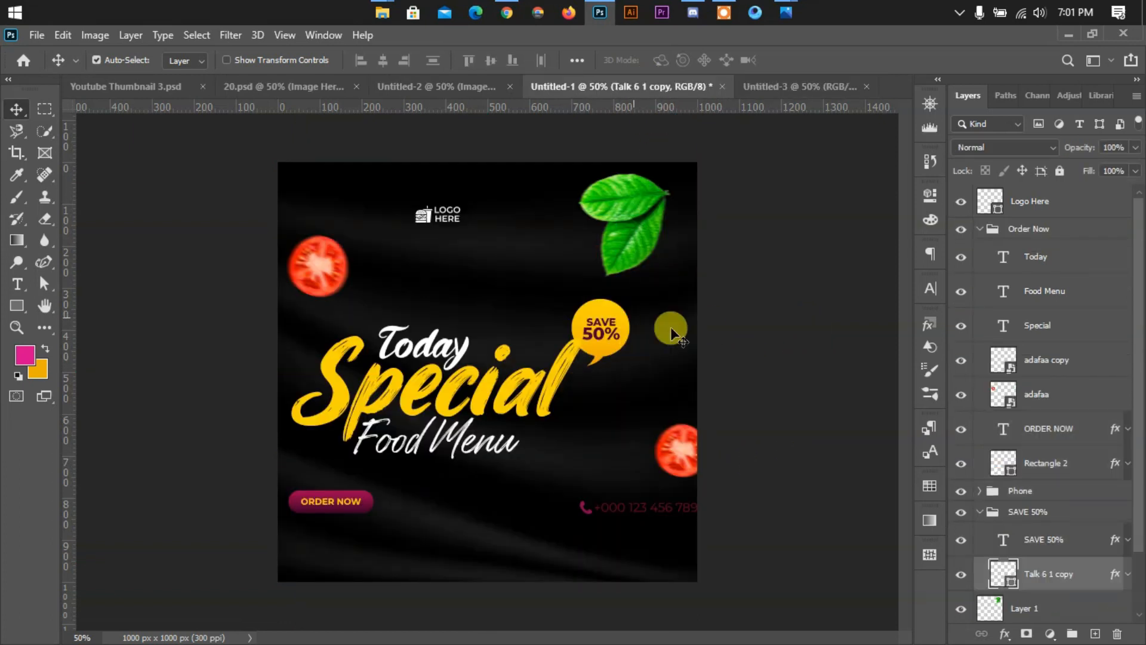
pyautogui.click(1025, 512)
pyautogui.moveTo(627, 359); pyautogui.dragTo(635, 318)
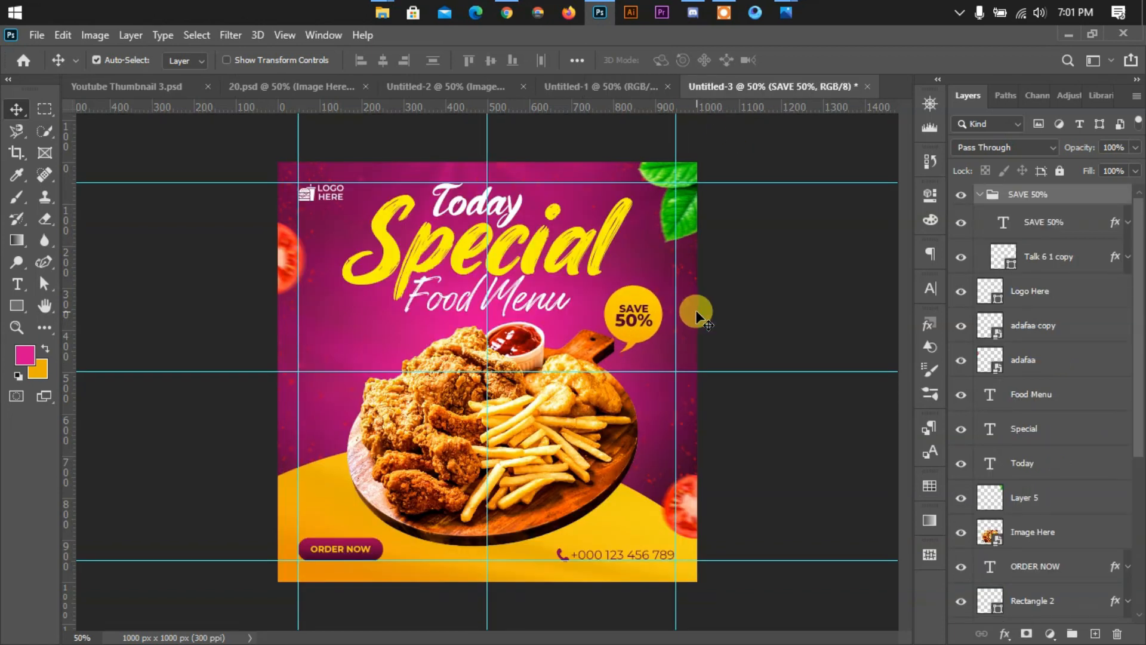
pyautogui.click(809, 281)
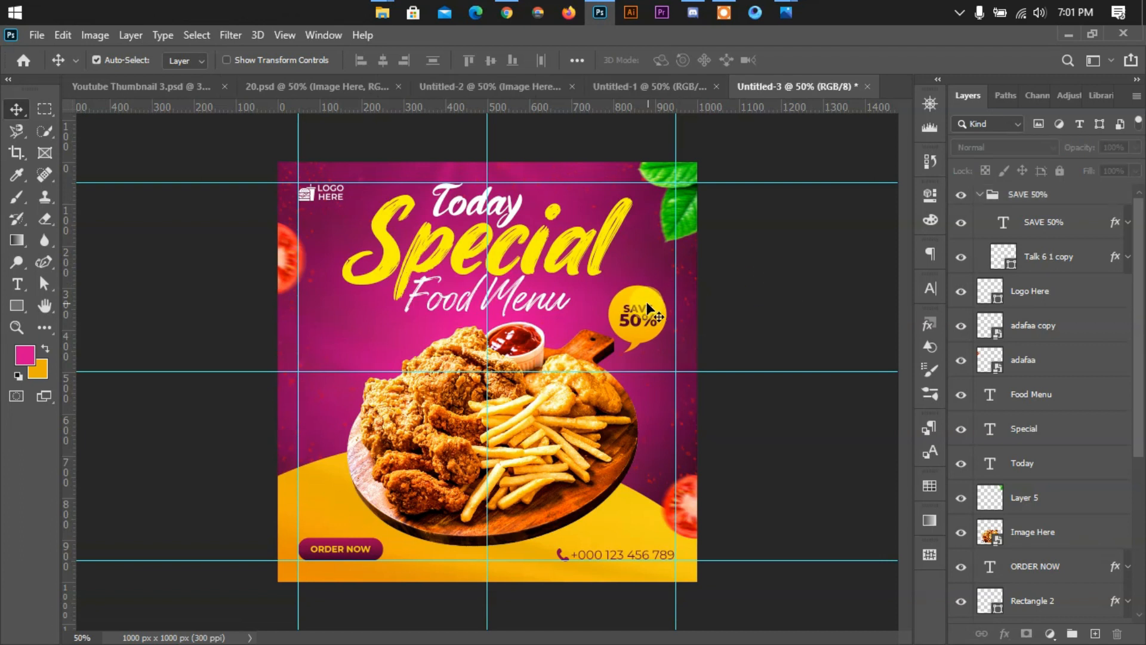
# - Change the gradient overlay of the Talk 6 1 copy badge shape to the nearly uniform golden-yellow gradient preset
pyautogui.click(1024, 258)
pyautogui.rightClick(1023, 258)
pyautogui.click(861, 397)
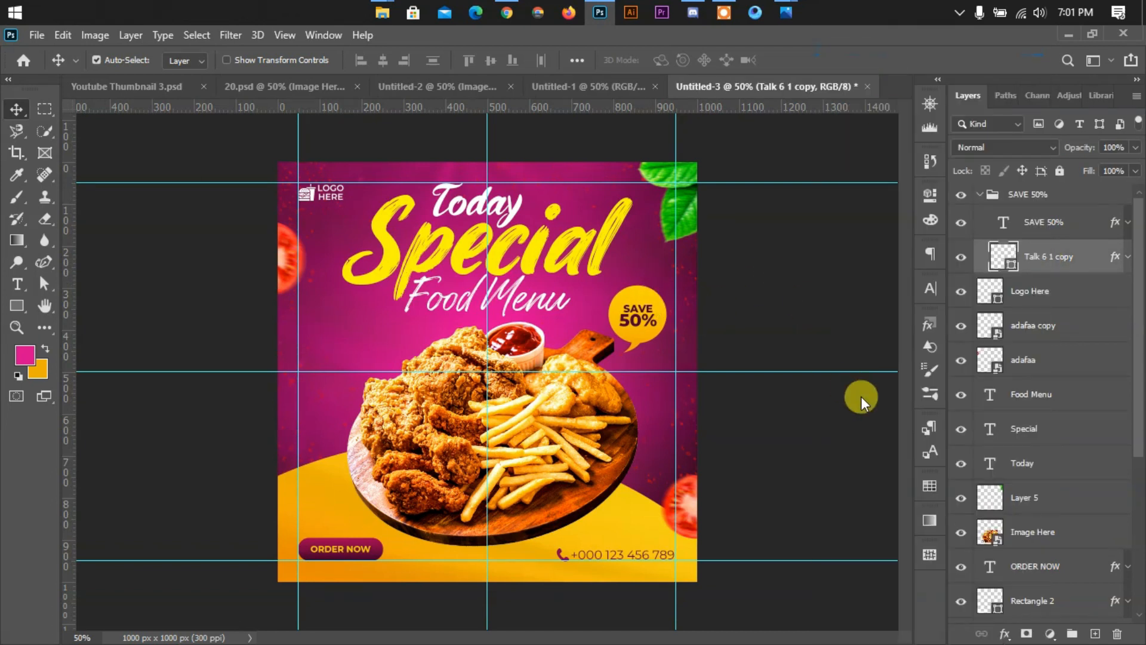
pyautogui.click(436, 457)
pyautogui.moveTo(668, 221); pyautogui.dragTo(1053, 223)
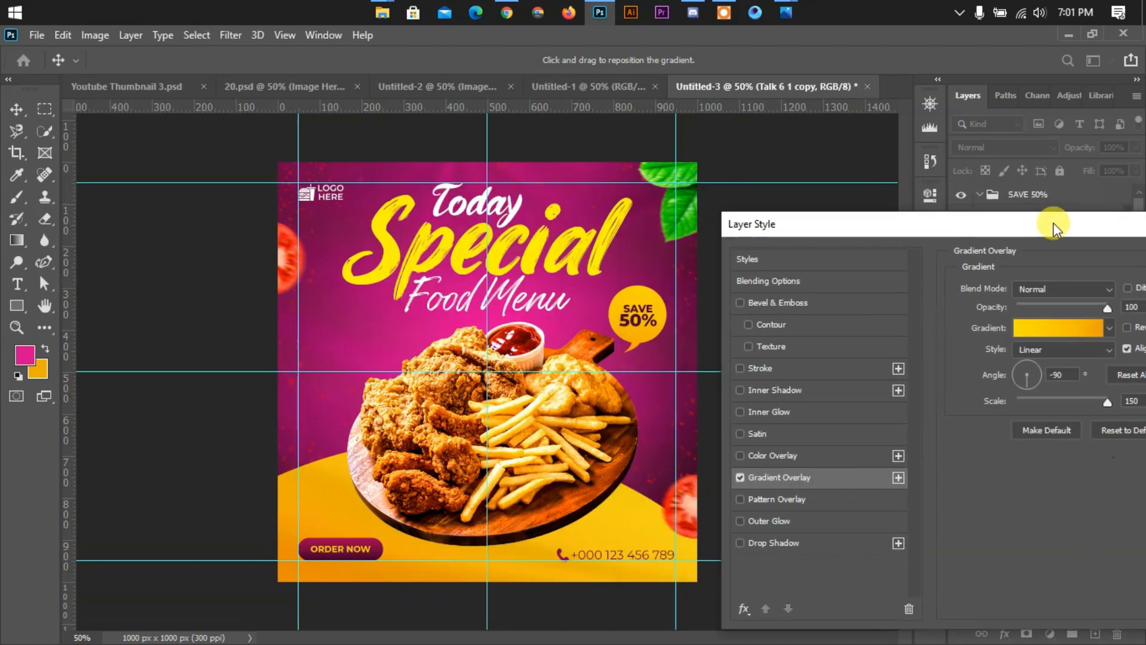
pyautogui.click(1041, 329)
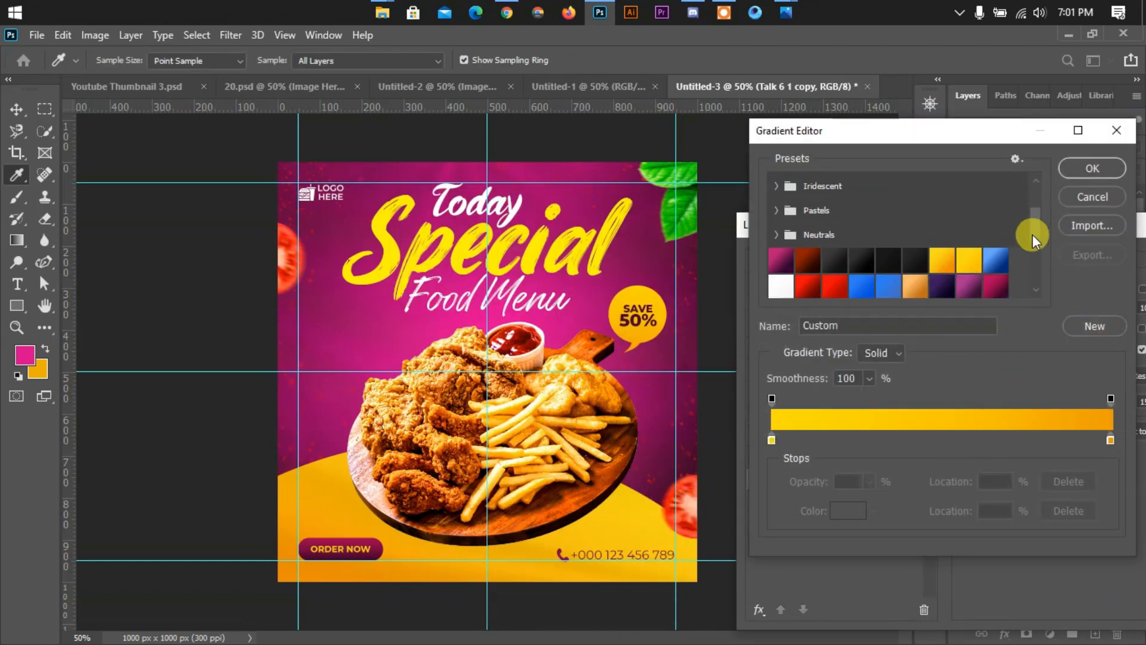
pyautogui.scroll(-1, 1033, 239)
pyautogui.click(942, 240)
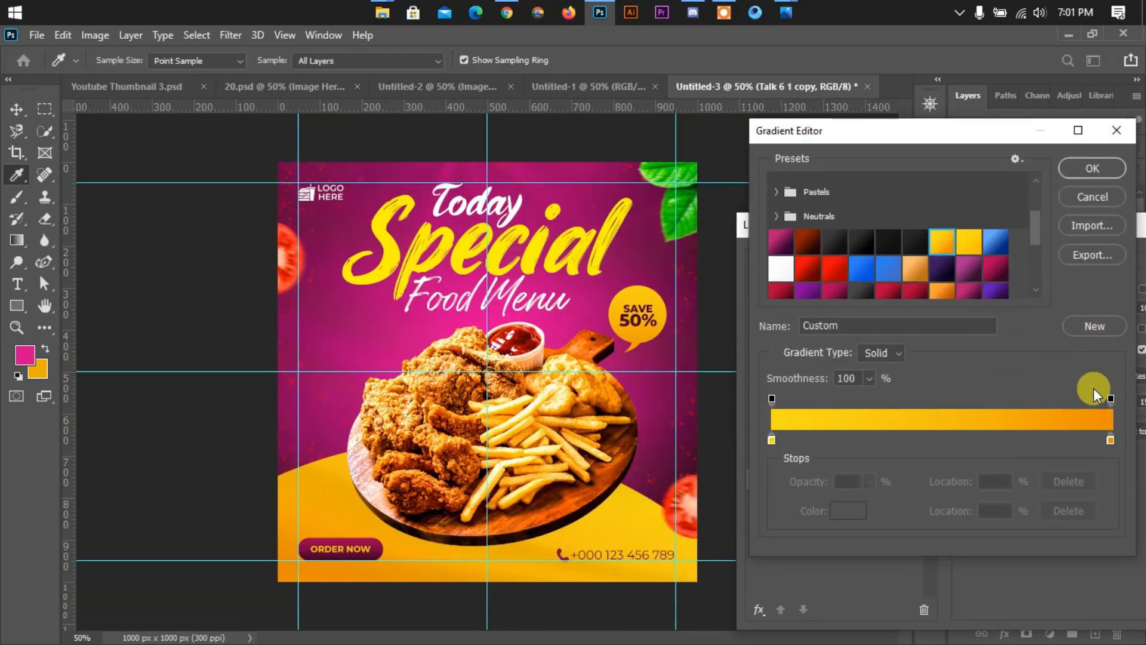
pyautogui.click(969, 240)
pyautogui.click(1093, 169)
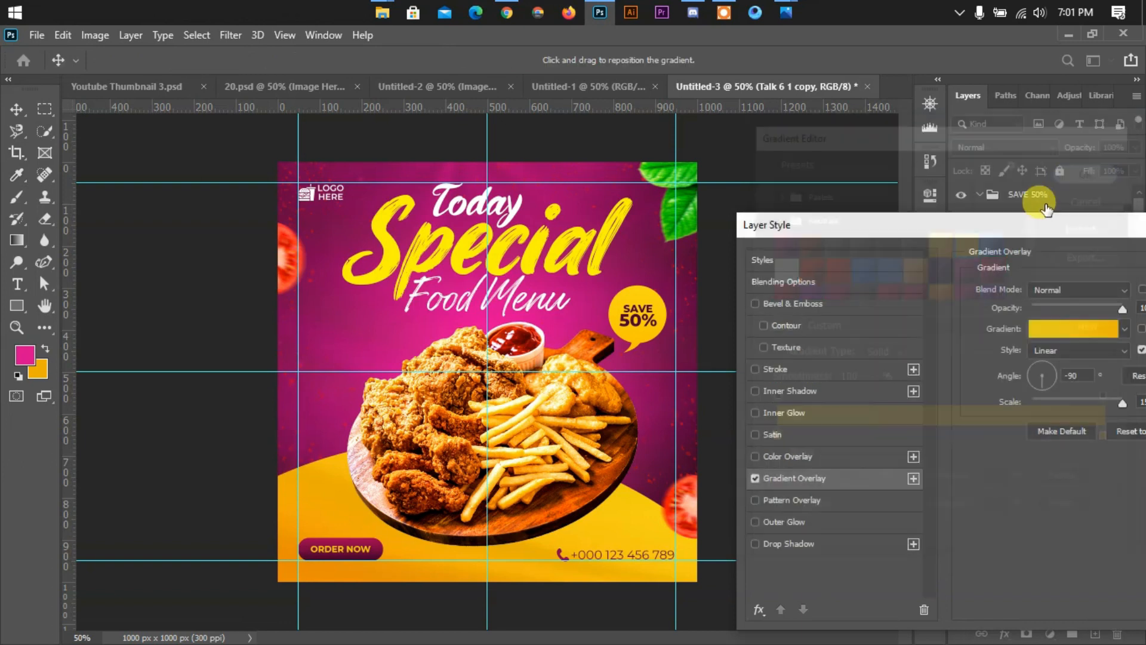
pyautogui.click(1066, 293)
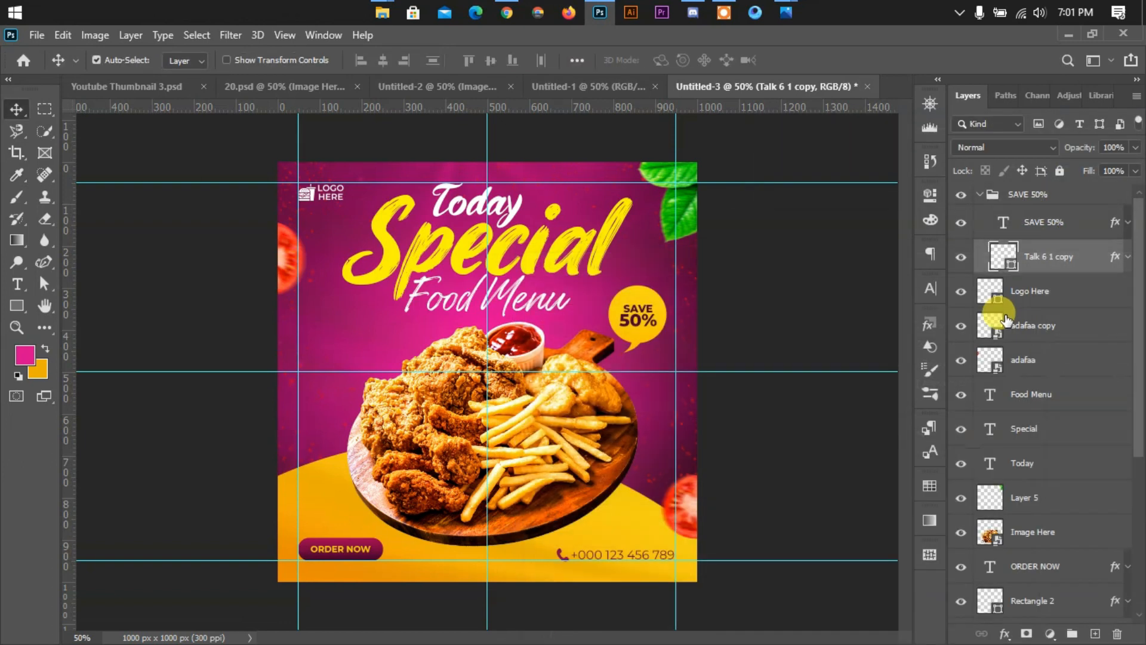
pyautogui.click(808, 313)
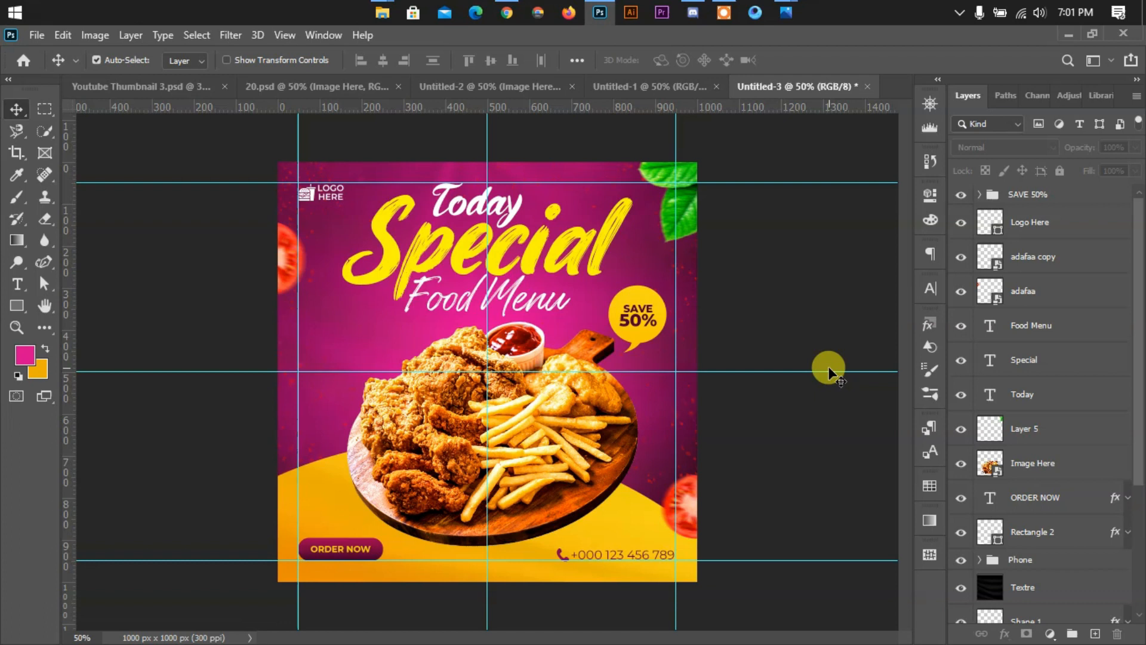
pyautogui.click(627, 86)
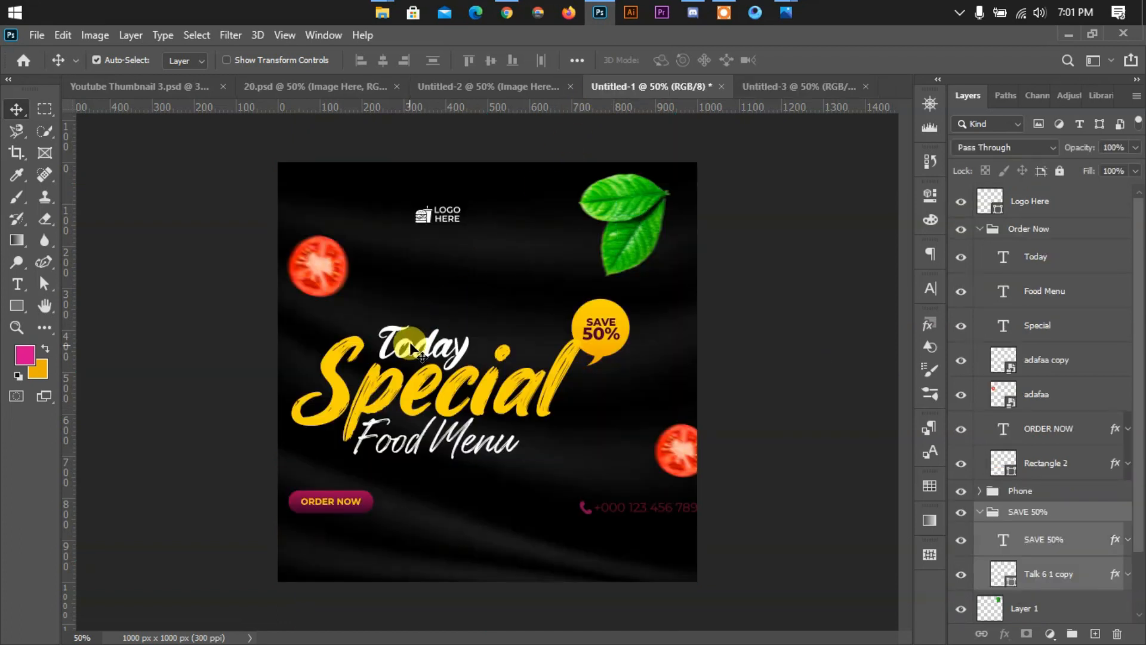
pyautogui.click(783, 88)
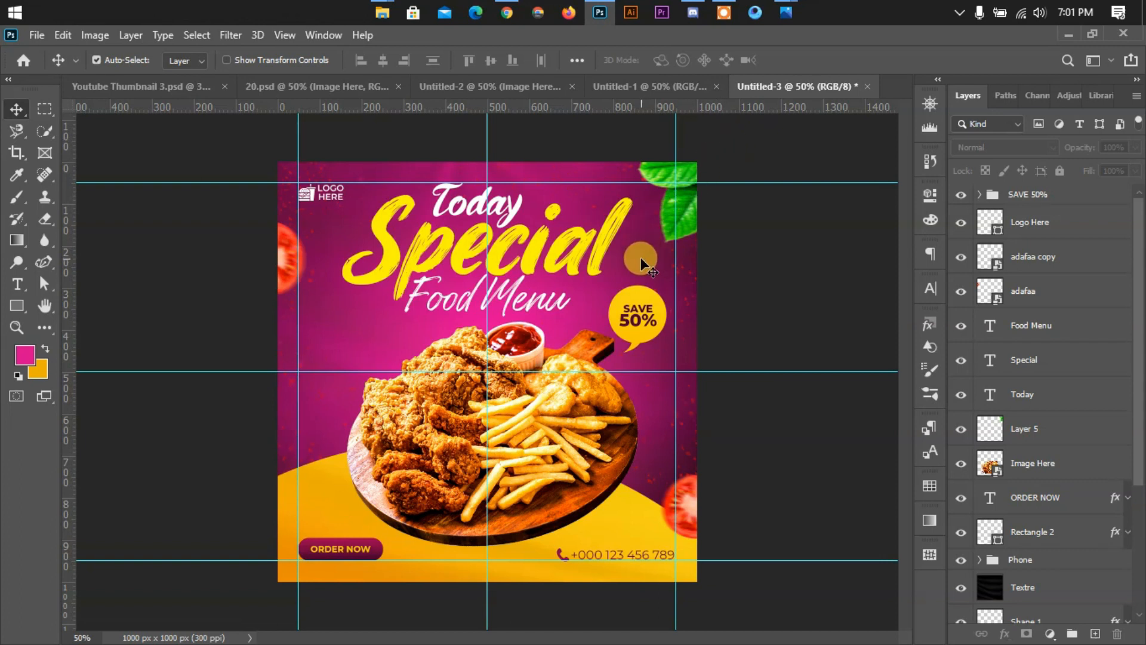
# - Duplicate the yellow badge bubble to the area left of the platter and move the copy above the SAVE 50% group
pyautogui.click(644, 295)
pyautogui.moveTo(613, 305); pyautogui.dragTo(329, 327)
pyautogui.hotkey('ctrl', 't')
pyautogui.moveTo(1044, 255); pyautogui.dragTo(1042, 214)
# - Turn off the gradient overlay on the duplicated bubble shape
pyautogui.rightClick(1042, 213)
pyautogui.click(896, 49)
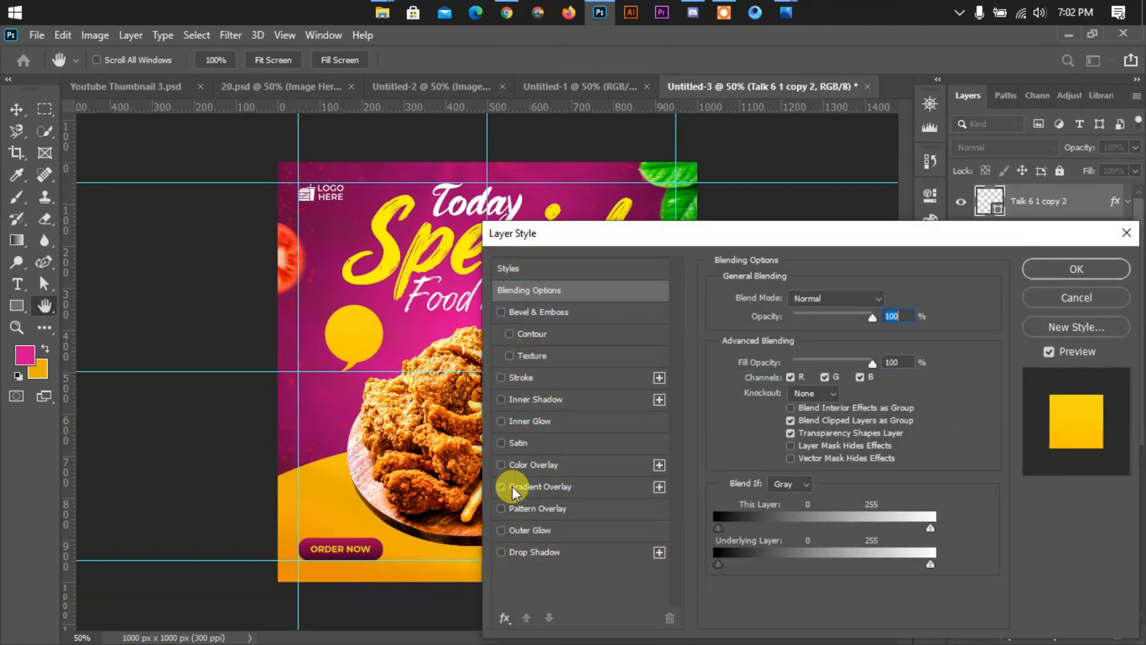
pyautogui.click(512, 486)
pyautogui.click(501, 486)
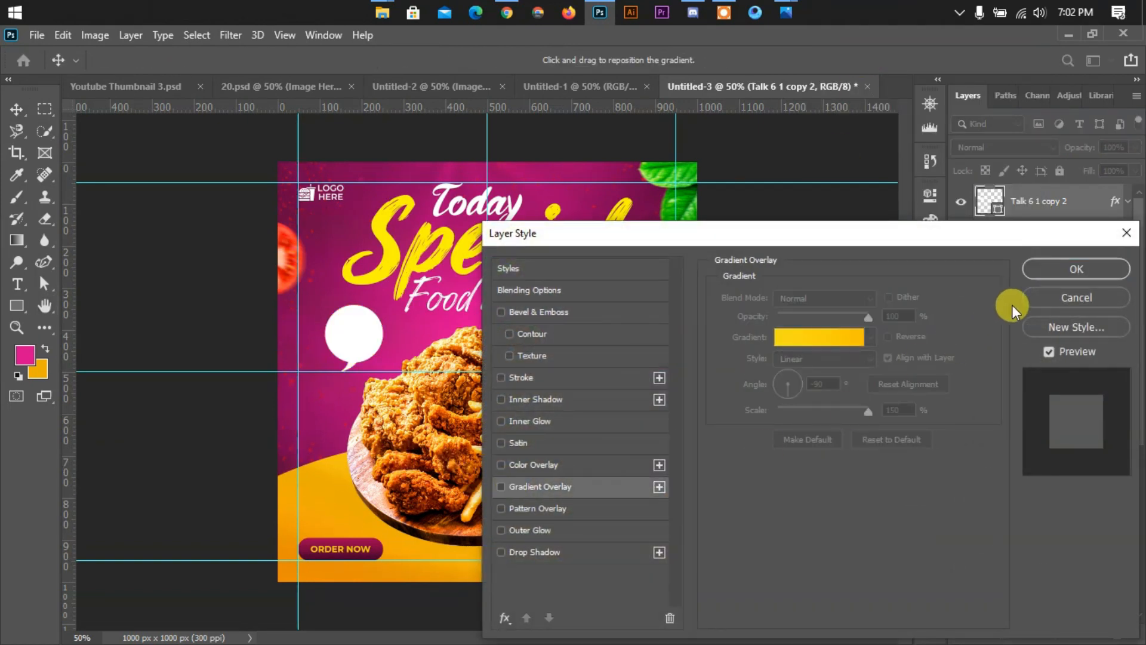
pyautogui.click(1061, 272)
# - Give the duplicated bubble no fill and a 2 px white stroke
pyautogui.click(43, 285)
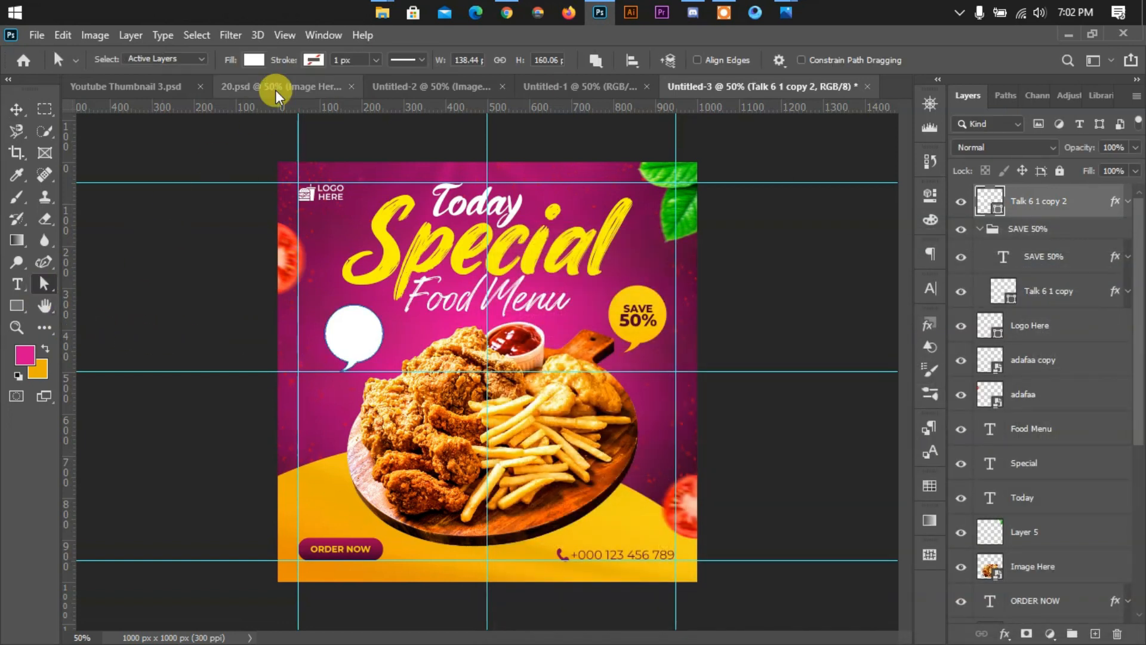
pyautogui.click(254, 59)
pyautogui.click(154, 92)
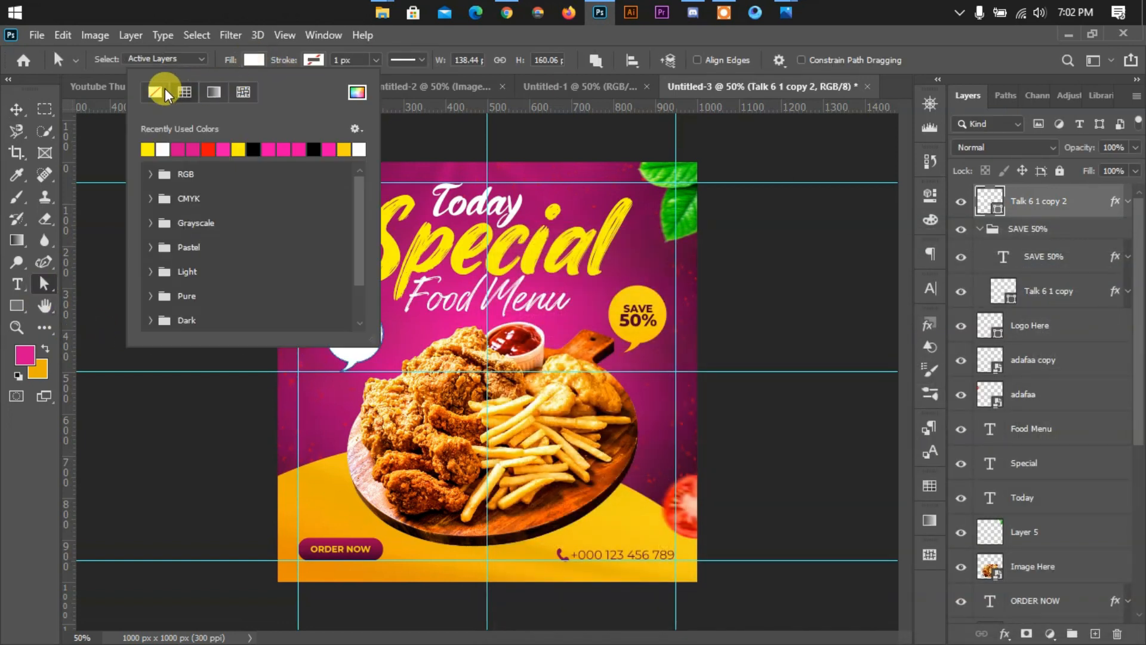
pyautogui.click(315, 61)
pyautogui.click(207, 150)
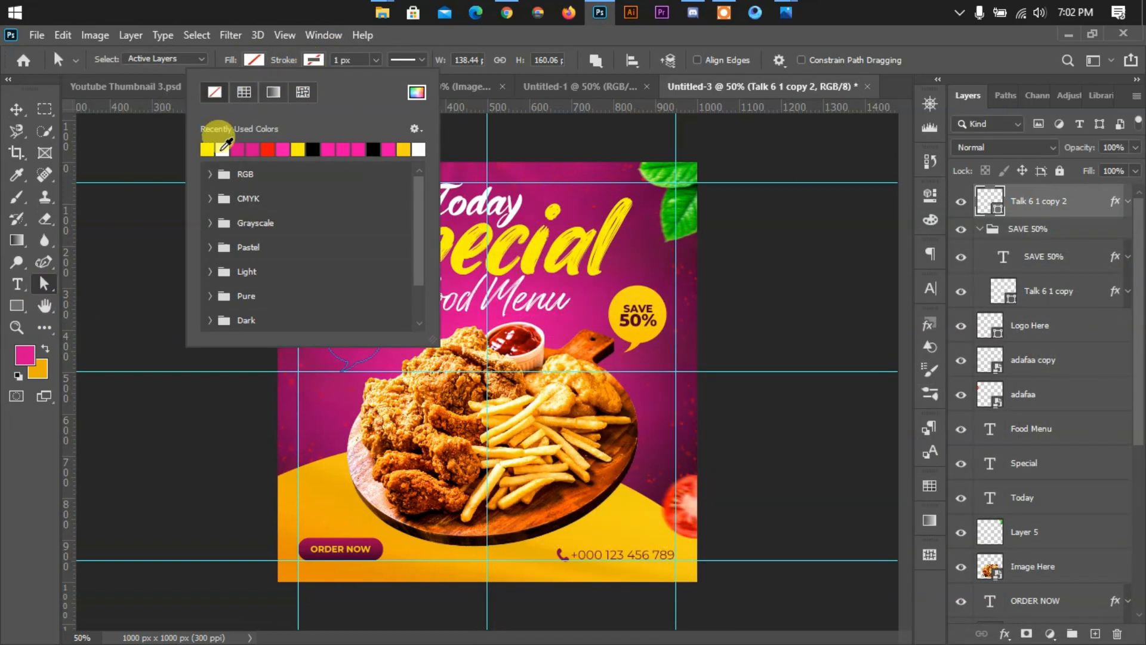
pyautogui.click(350, 62)
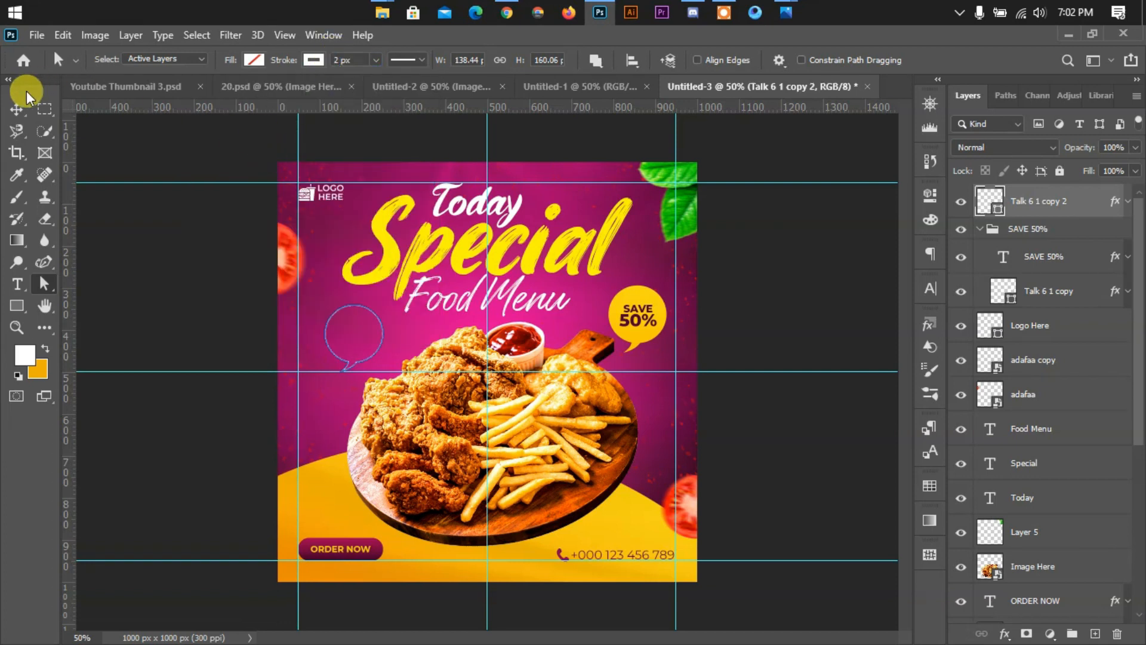
# - Flip the outlined bubble horizontally, scale it down slightly and place it above the left side of the chicken
pyautogui.click(17, 110)
pyautogui.hotkey('ctrl', 't')
pyautogui.rightClick(325, 339)
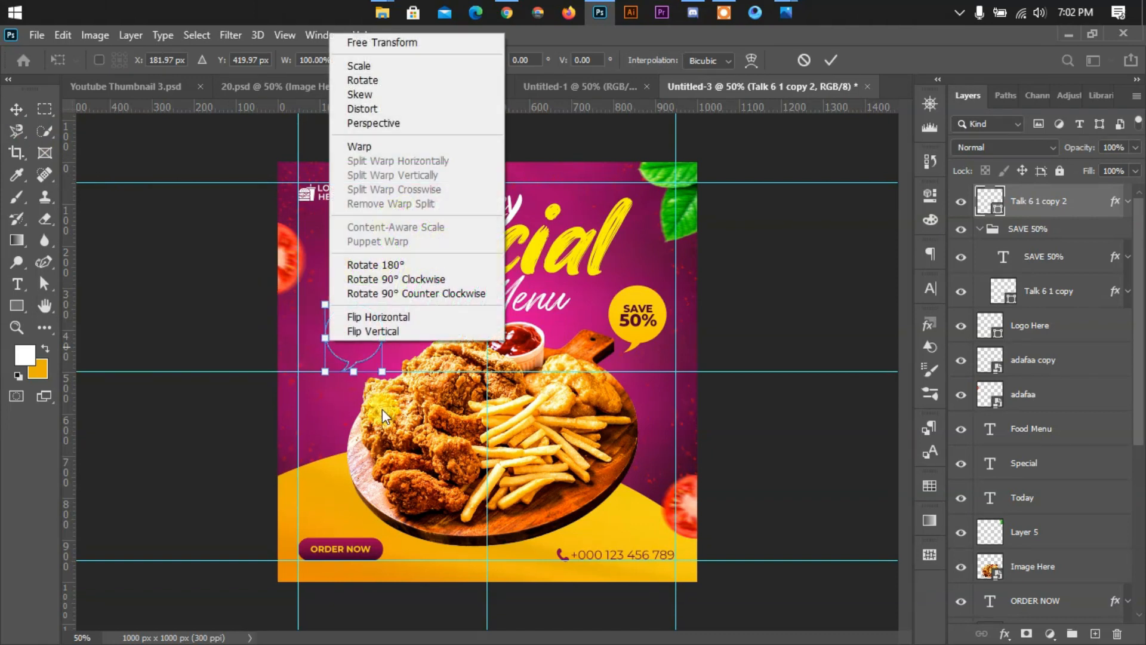
pyautogui.click(376, 321)
pyautogui.click(829, 60)
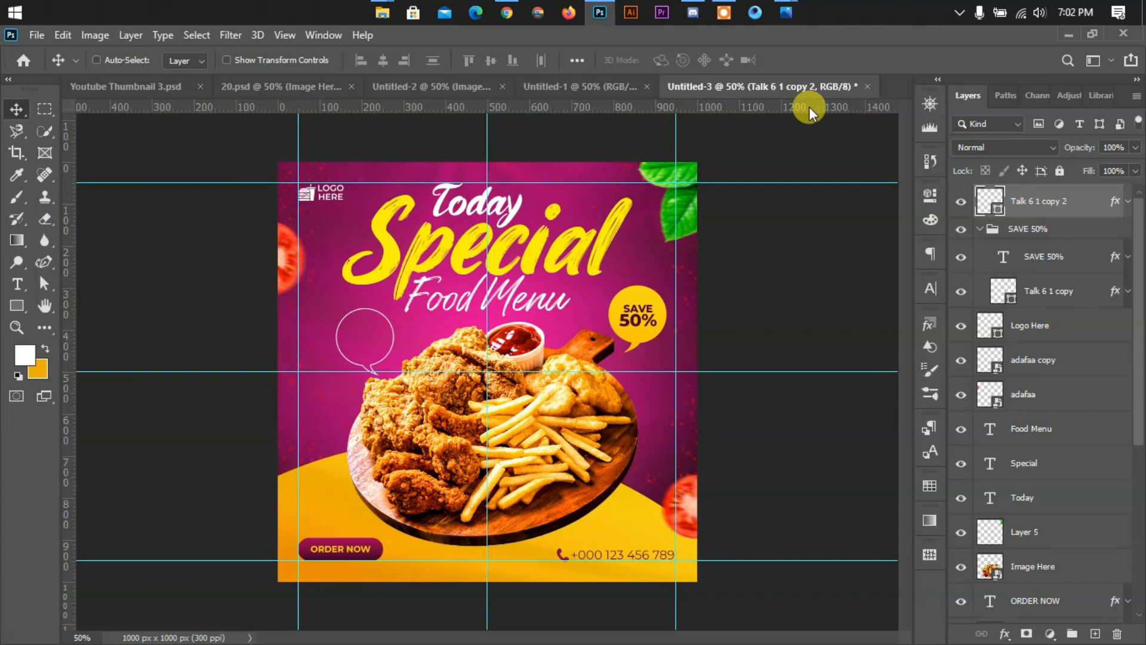
pyautogui.hotkey('ctrl', 't')
pyautogui.moveTo(393, 308); pyautogui.dragTo(387, 315)
pyautogui.click(840, 65)
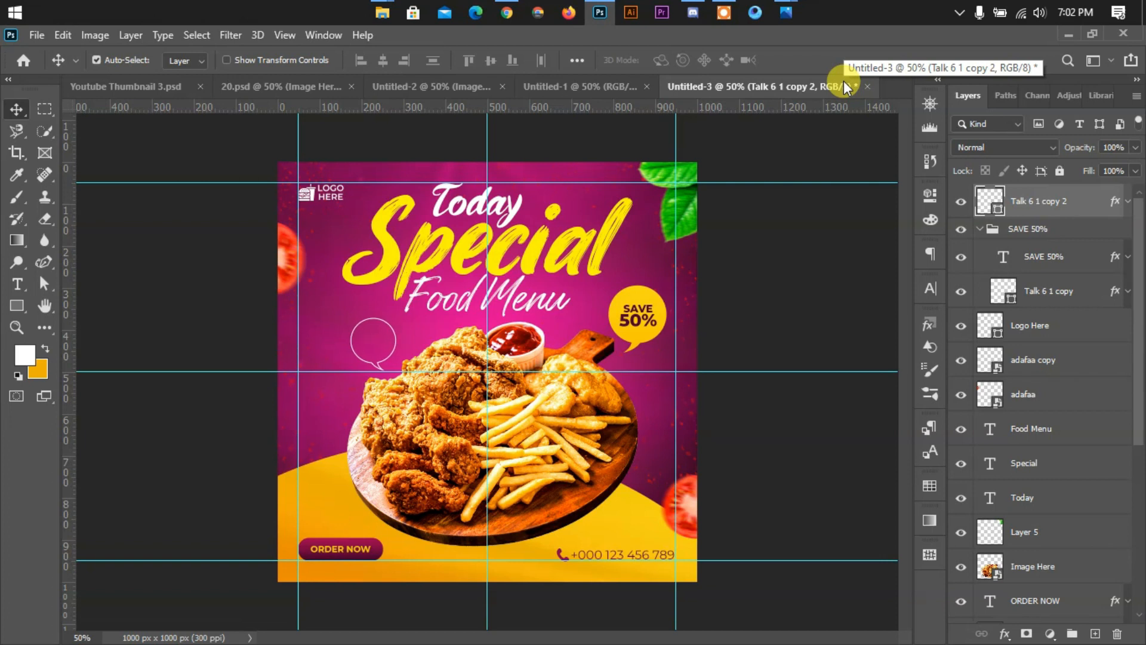
# - Duplicate the SAVE 50% text into the outlined bubble and colour the copy white
pyautogui.moveTo(639, 321); pyautogui.dragTo(416, 346)
pyautogui.click(926, 289)
pyautogui.click(898, 356)
pyautogui.click(718, 365)
pyautogui.moveTo(711, 358); pyautogui.dragTo(701, 353)
pyautogui.click(1059, 350)
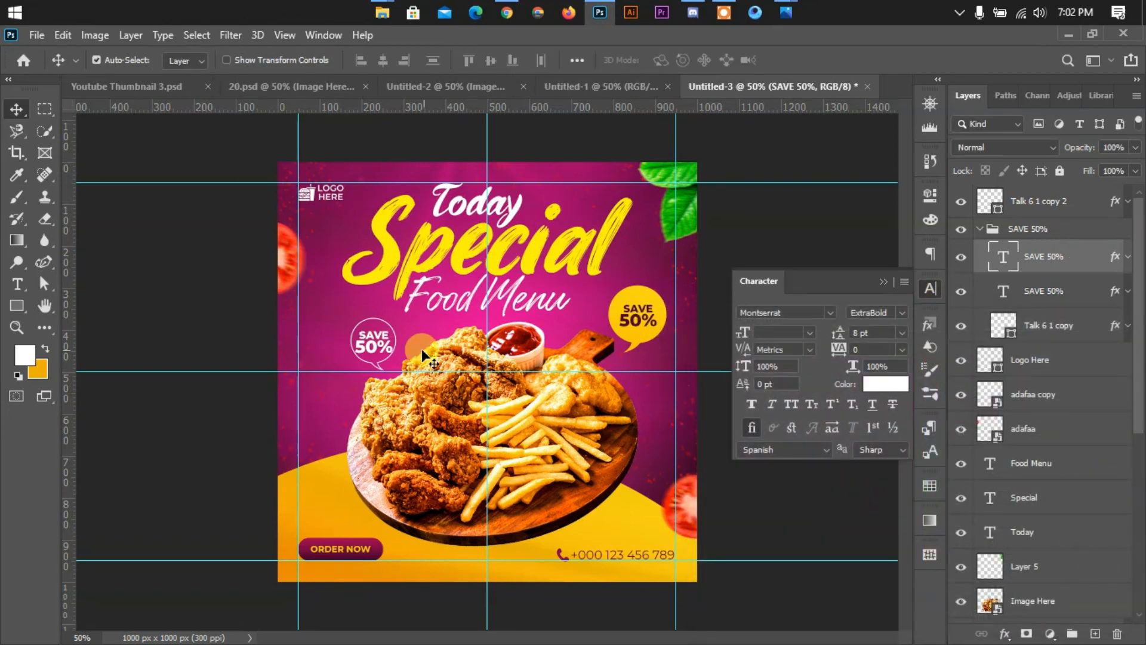
# - Replace the text in the outlined bubble with "Free Delivery" on two lines at 6 pt
pyautogui.doubleClick(374, 342)
pyautogui.write('5')
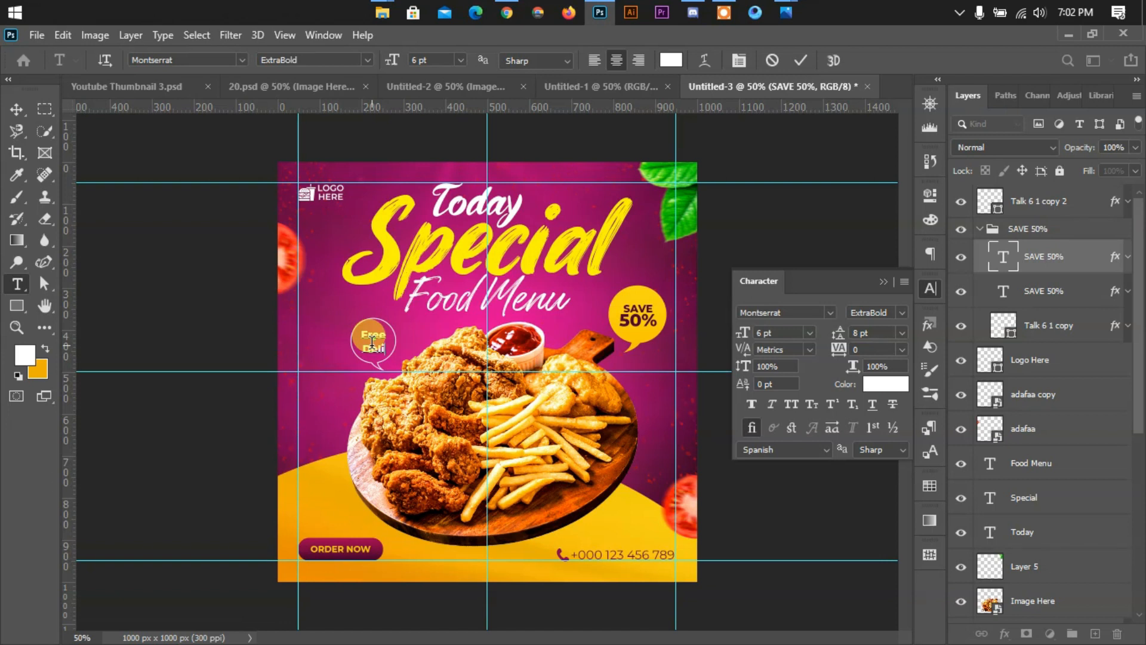
pyautogui.click(402, 330)
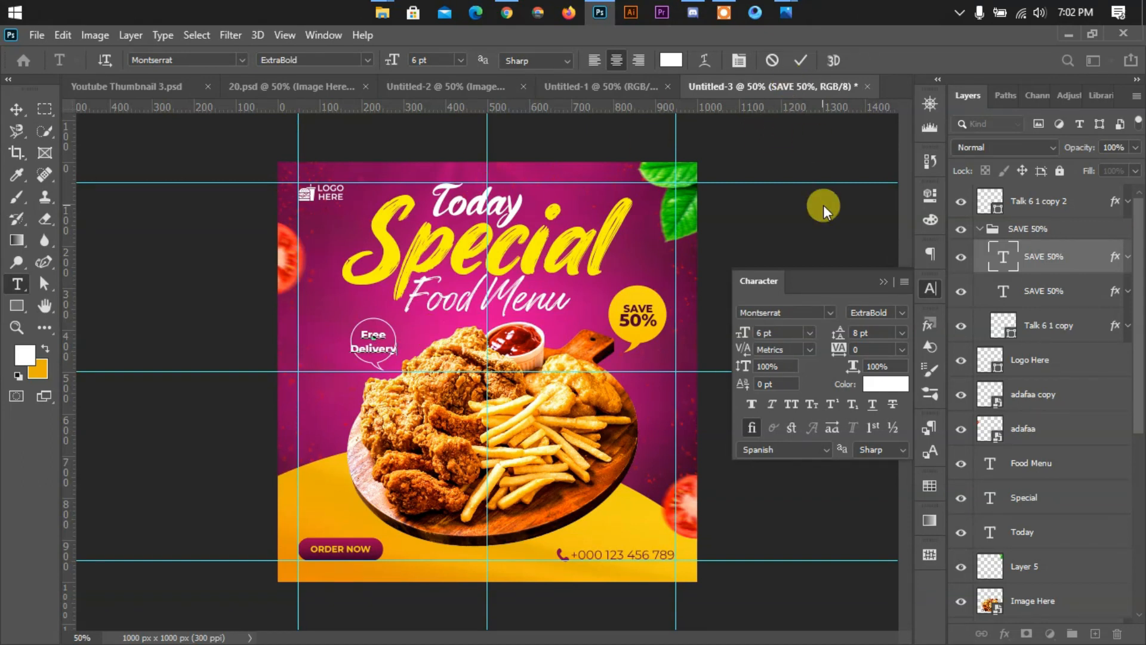
# - Set the leading of the Free Delivery text to Auto
pyautogui.click(903, 334)
pyautogui.click(895, 346)
pyautogui.click(800, 60)
pyautogui.press('v')
pyautogui.click(902, 332)
pyautogui.click(887, 346)
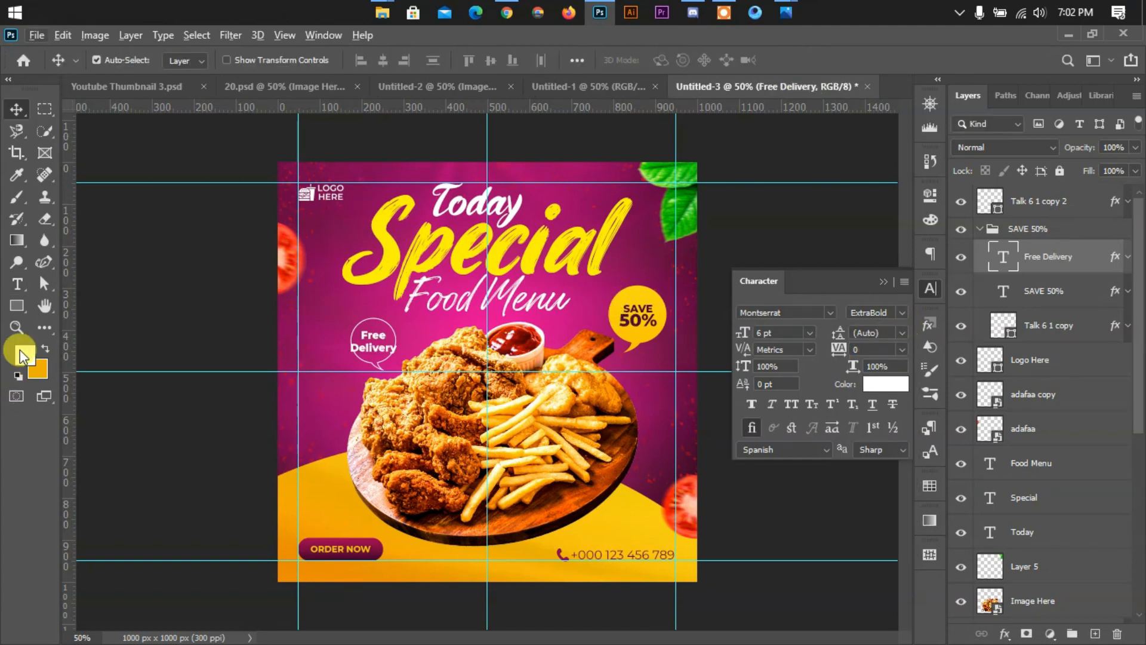
# - Move the Free Delivery text up about 5 px within its bubble and change its font to Fontjek
pyautogui.click(17, 327)
pyautogui.click(351, 370)
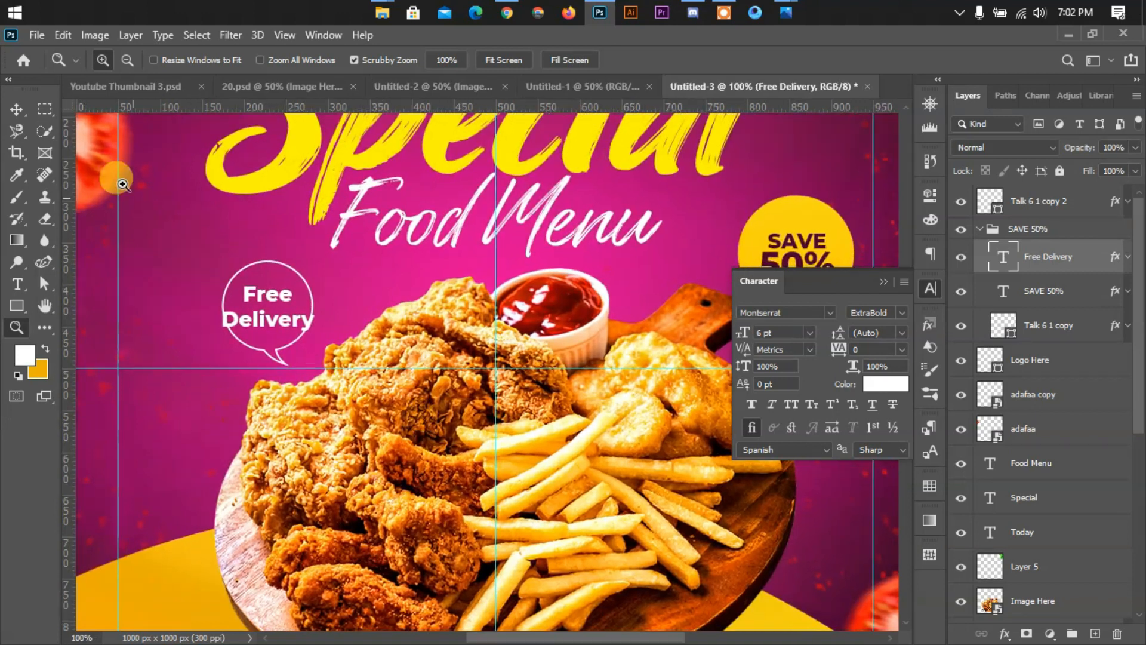
pyautogui.click(16, 110)
pyautogui.moveTo(263, 313); pyautogui.dragTo(263, 309)
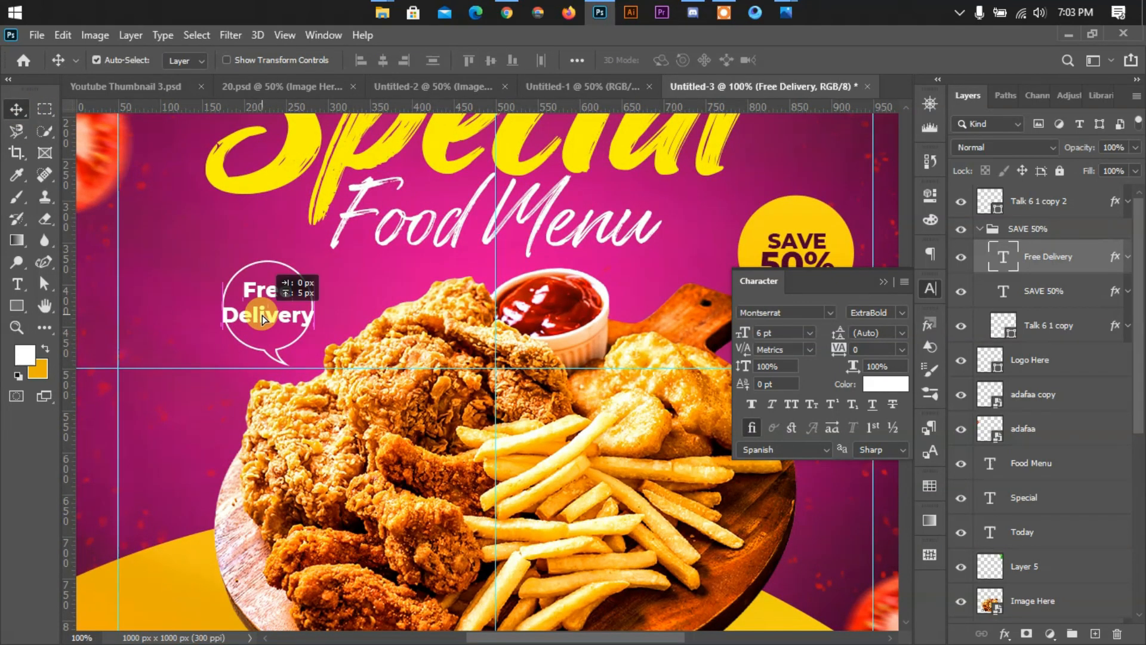
pyautogui.click(833, 313)
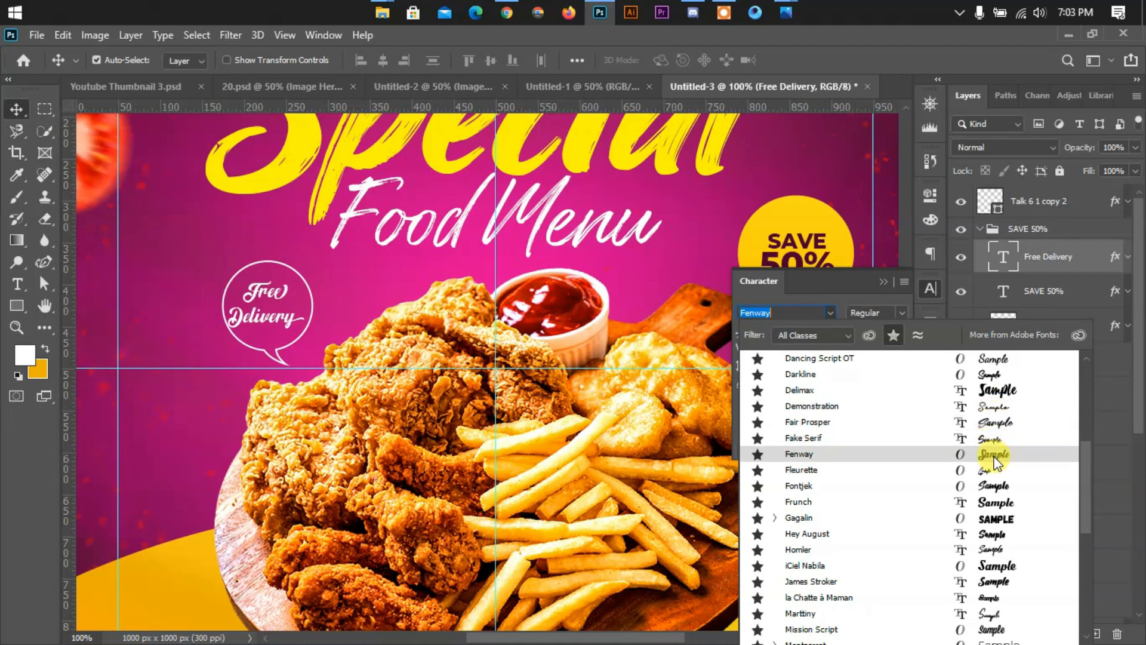
pyautogui.click(994, 487)
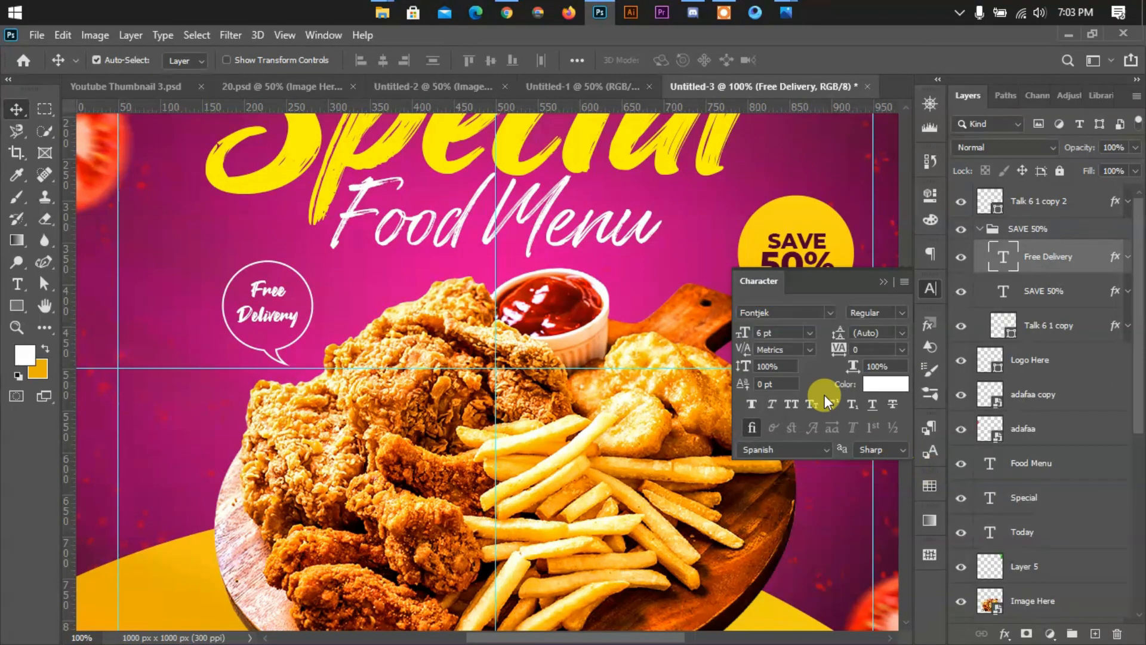
# - Tighten the leading of the Free Delivery text to 5 pt
pyautogui.click(903, 333)
pyautogui.click(880, 395)
pyautogui.press('Down')
pyautogui.press('Down')
pyautogui.press('Down')
pyautogui.press('Down')
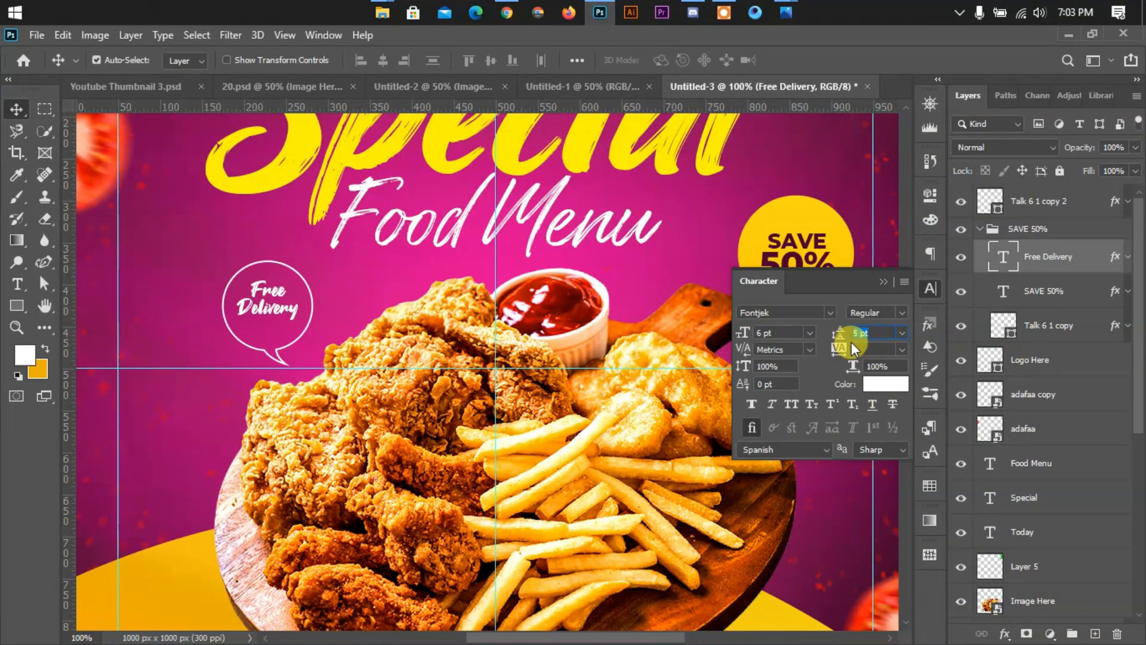
# - Enlarge the Free Delivery text slightly so it fills the outlined bubble
pyautogui.moveTo(878, 284); pyautogui.dragTo(879, 289)
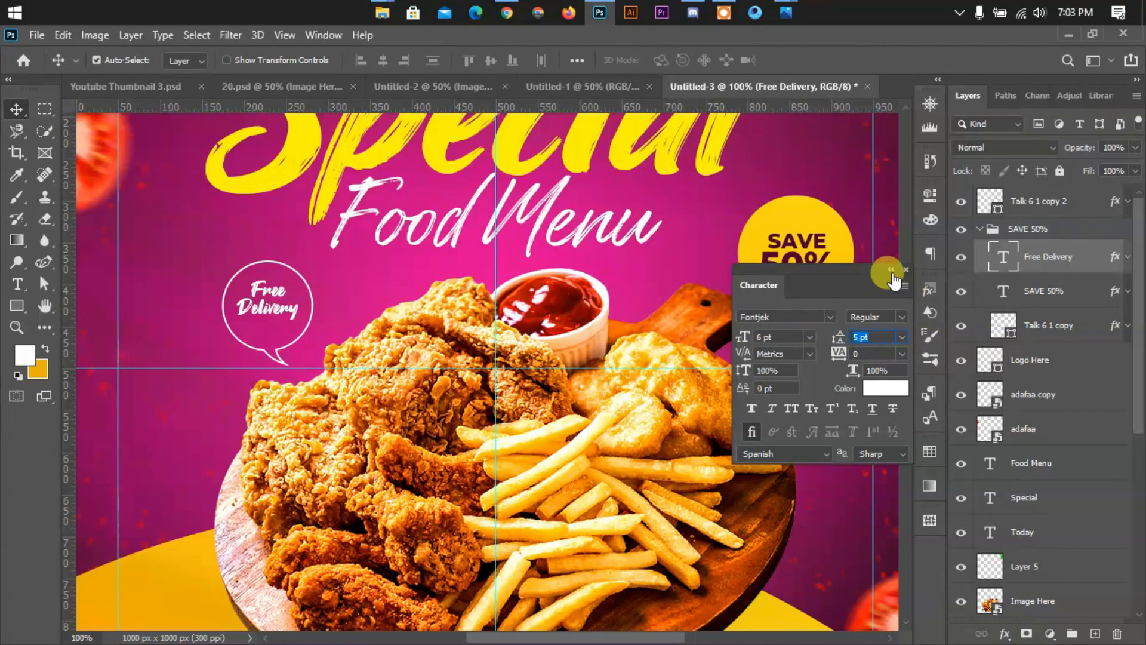
pyautogui.click(891, 272)
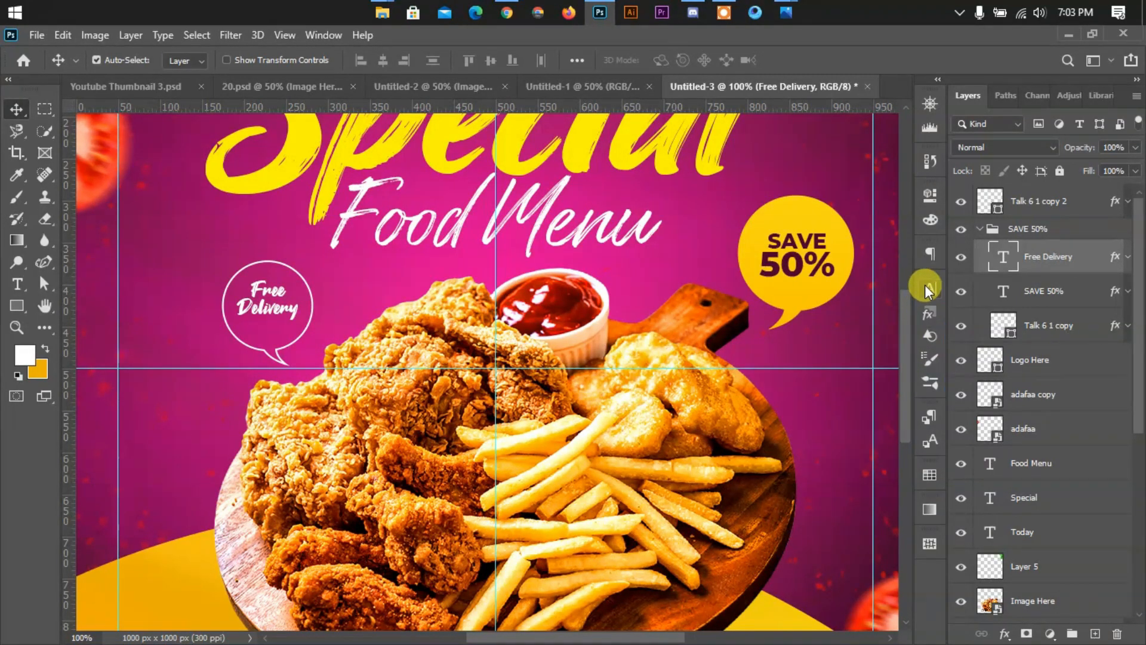
pyautogui.click(924, 281)
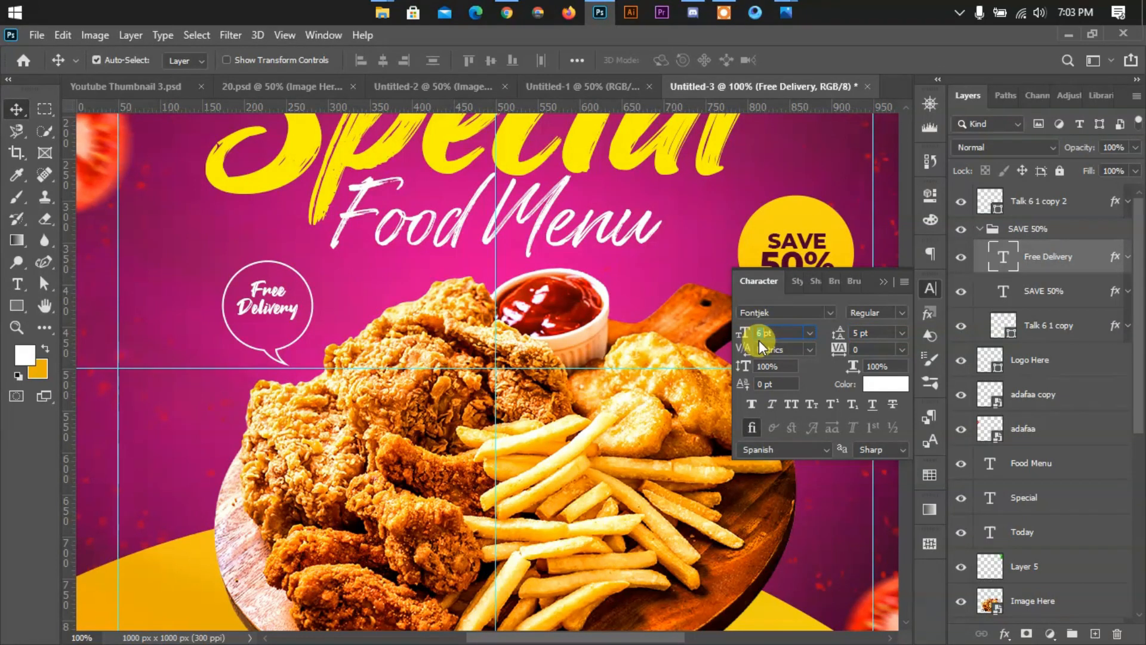
pyautogui.click(881, 281)
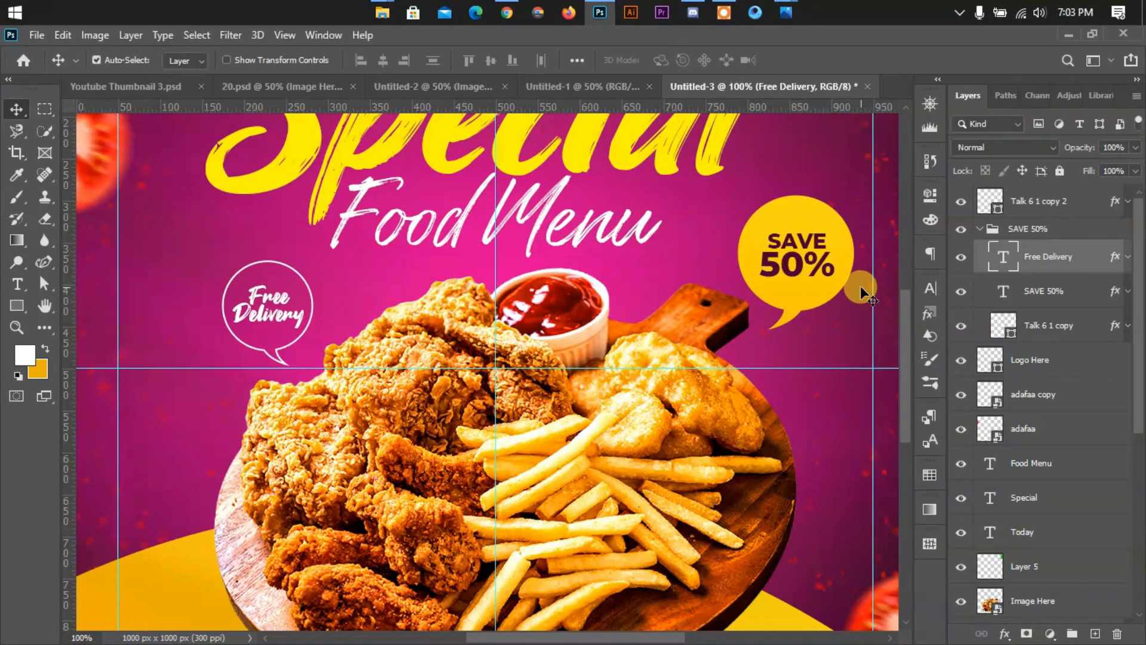
# - Move the Free Delivery text layer out of the SAVE 50% group to the top and group it with the outlined bubble
pyautogui.click(16, 327)
pyautogui.moveTo(478, 376); pyautogui.dragTo(452, 376)
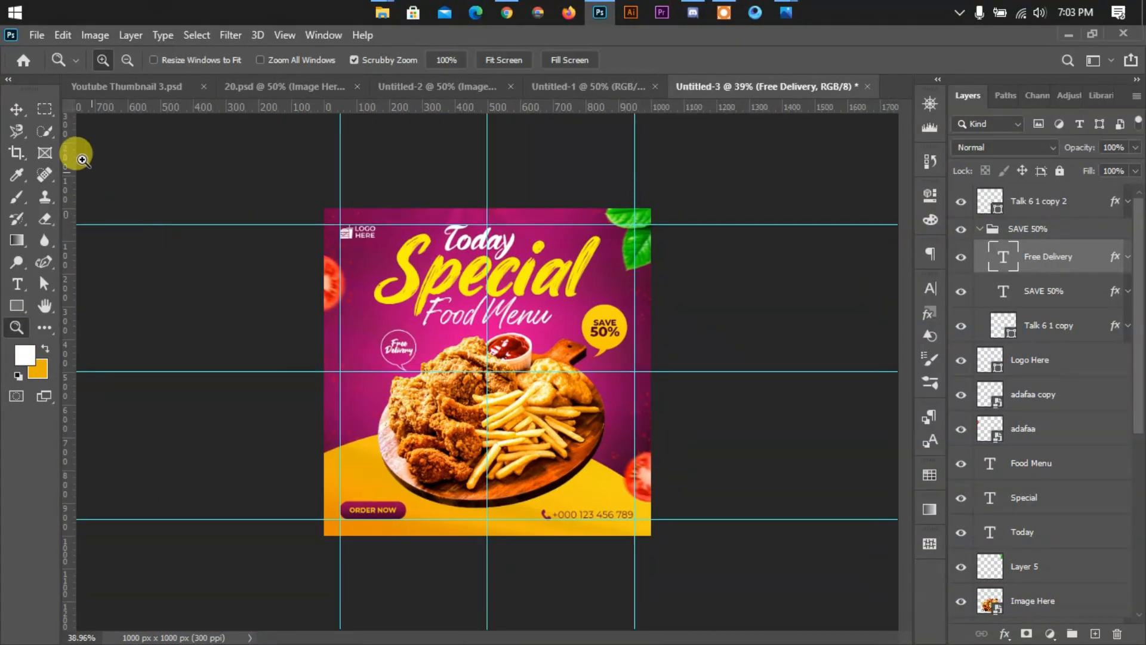
pyautogui.click(17, 109)
pyautogui.moveTo(1019, 248); pyautogui.dragTo(1024, 189)
pyautogui.keyDown('ctrl'); pyautogui.click(1039, 237); pyautogui.keyUp('ctrl')
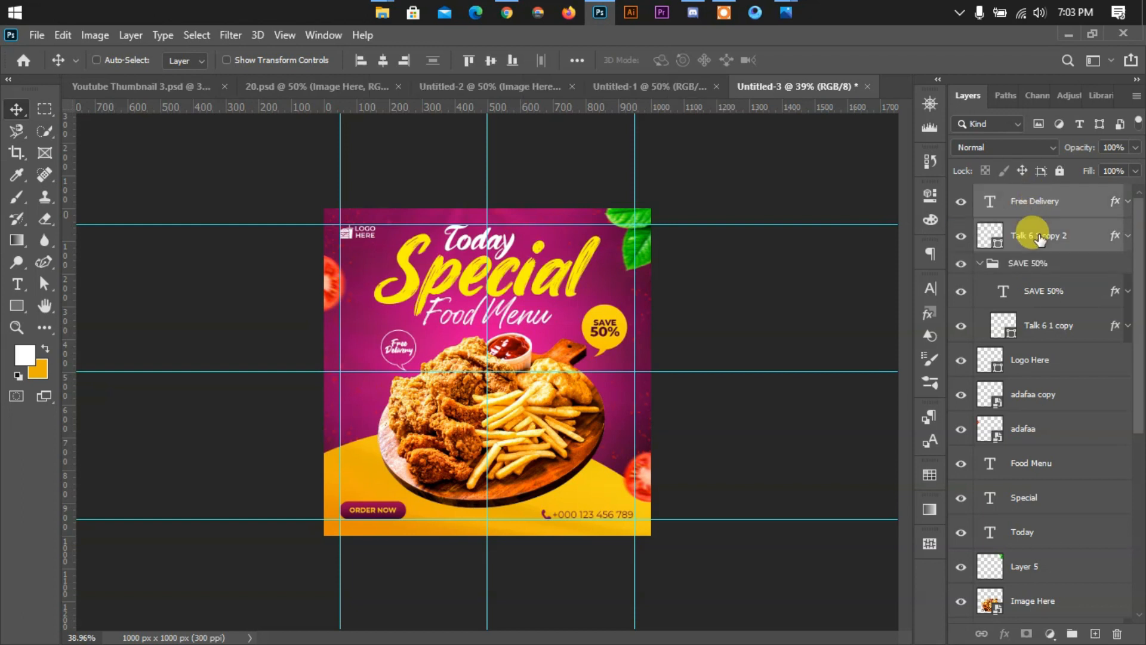
pyautogui.hotkey('ctrl', 'g')
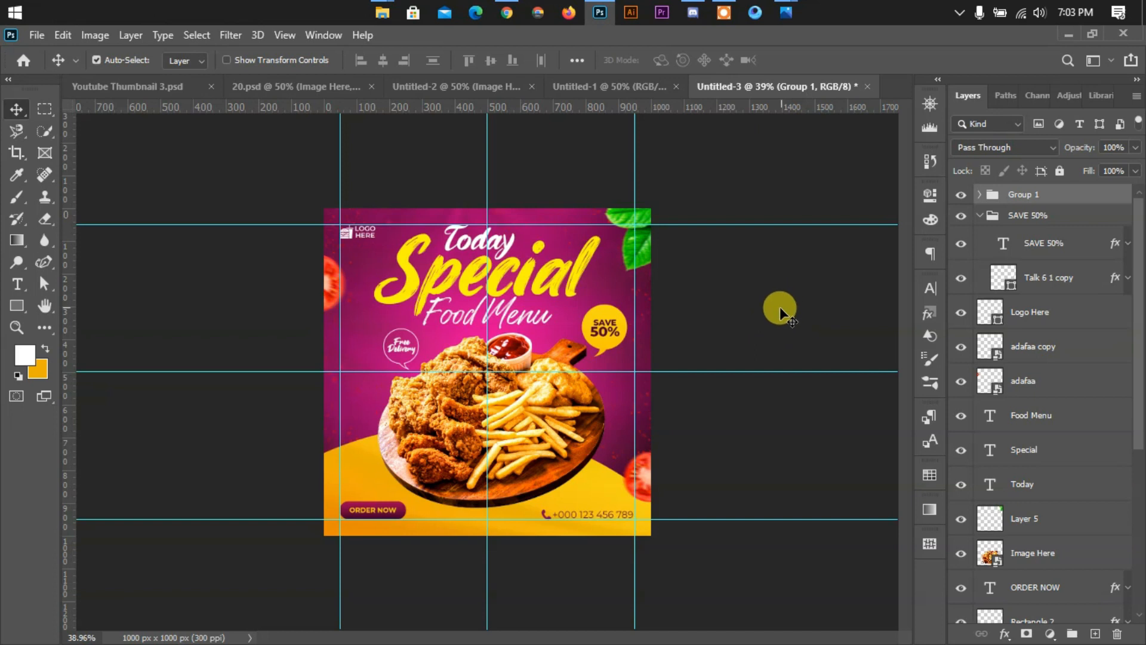
# - Collapse the SAVE 50% group and nudge the whole badge slightly down towards the platter handle
pyautogui.click(983, 215)
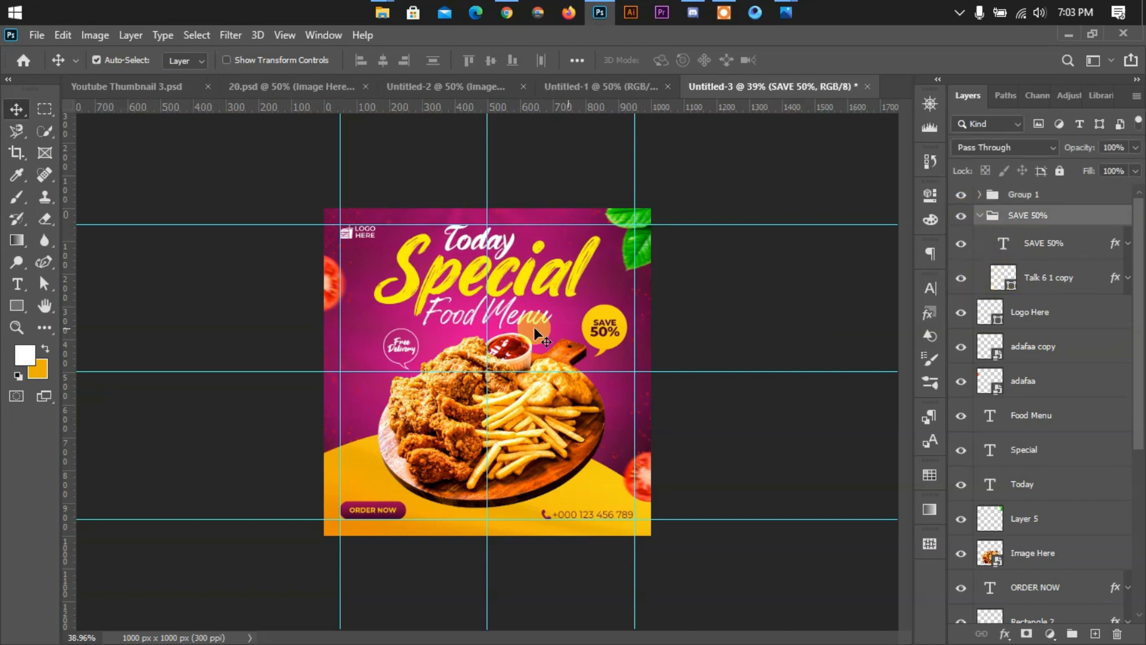
pyautogui.click(16, 327)
pyautogui.moveTo(501, 441); pyautogui.dragTo(525, 460)
pyautogui.click(16, 109)
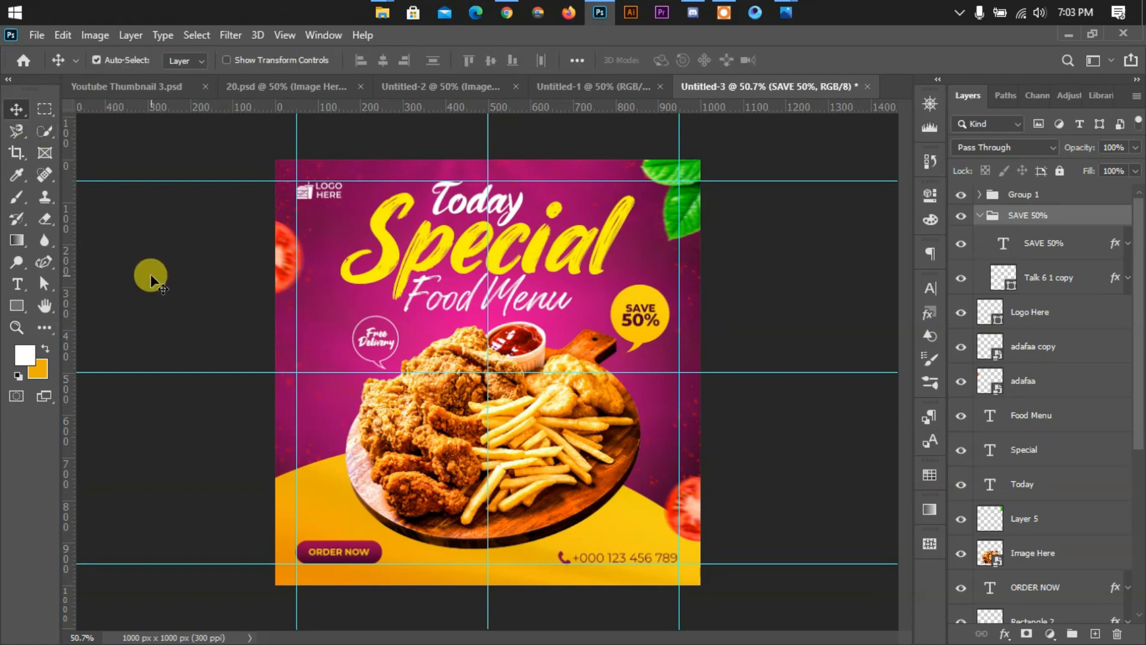
pyautogui.click(151, 276)
pyautogui.click(980, 215)
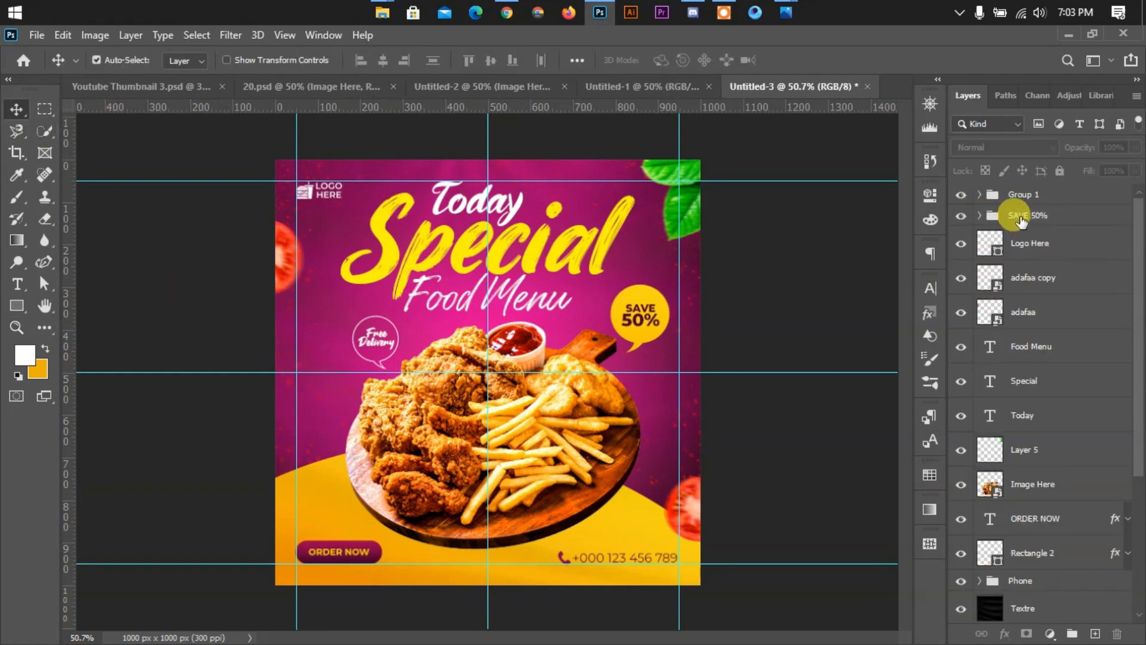
pyautogui.click(993, 222)
pyautogui.press('Down')
pyautogui.press('Down')
pyautogui.press('Down')
pyautogui.press('Down')
pyautogui.press('Down')
pyautogui.press('Down')
pyautogui.press('Down')
pyautogui.press('Down')
pyautogui.press('Down')
pyautogui.press('Down')
pyautogui.press('Down')
pyautogui.press('Down')
pyautogui.press('Down')
pyautogui.press('Down')
pyautogui.press('Down')
pyautogui.press('Down')
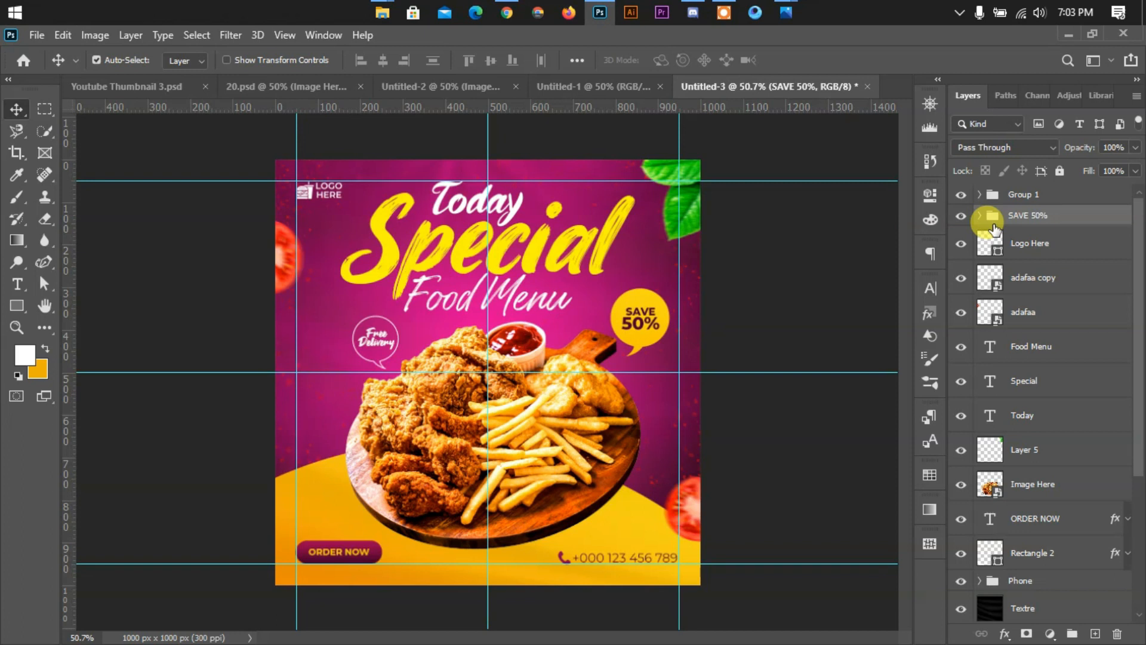
# - Change the SAVE 50% text colour to dark magenta #72034b
pyautogui.click(650, 323)
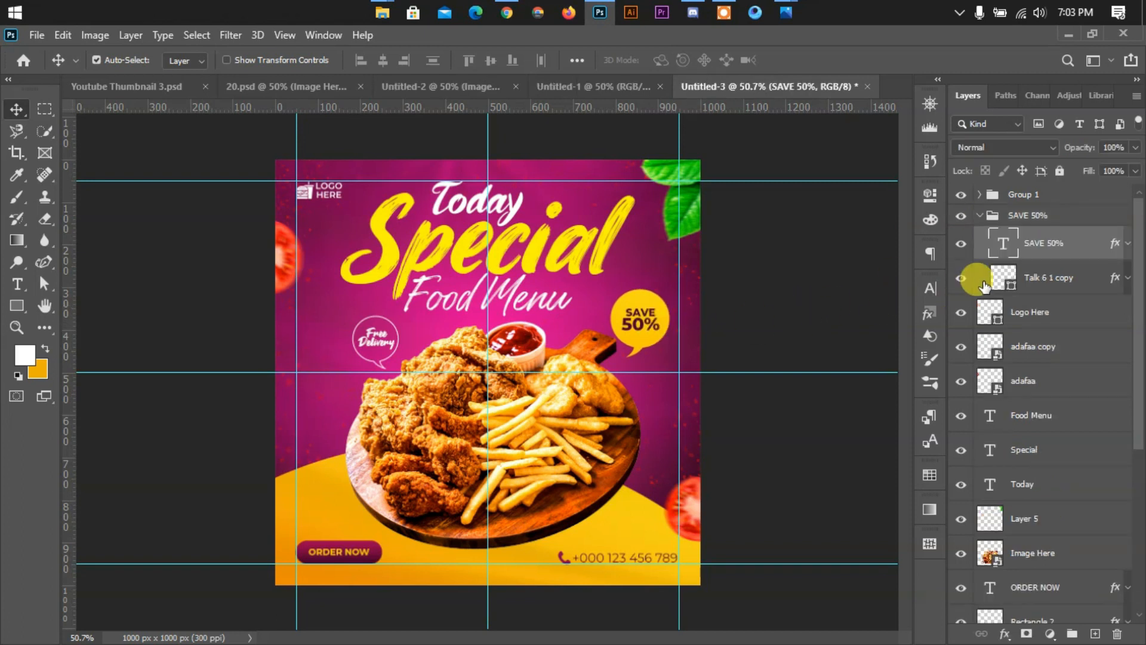
pyautogui.click(927, 289)
pyautogui.click(886, 384)
pyautogui.click(650, 270)
pyautogui.click(905, 457)
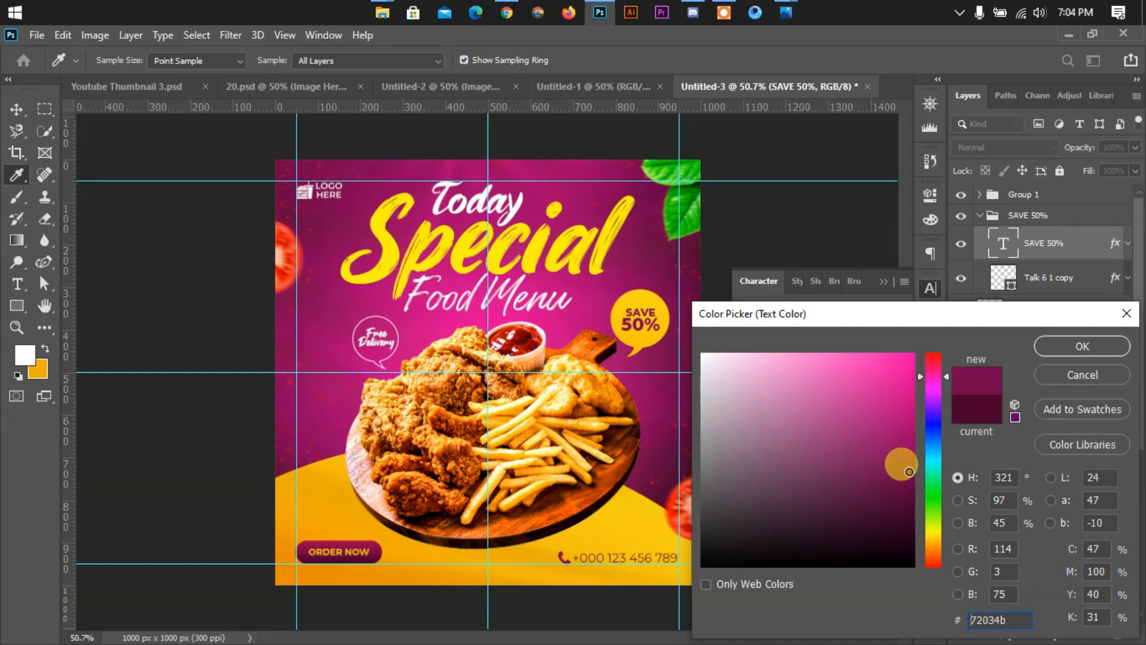
pyautogui.click(1083, 346)
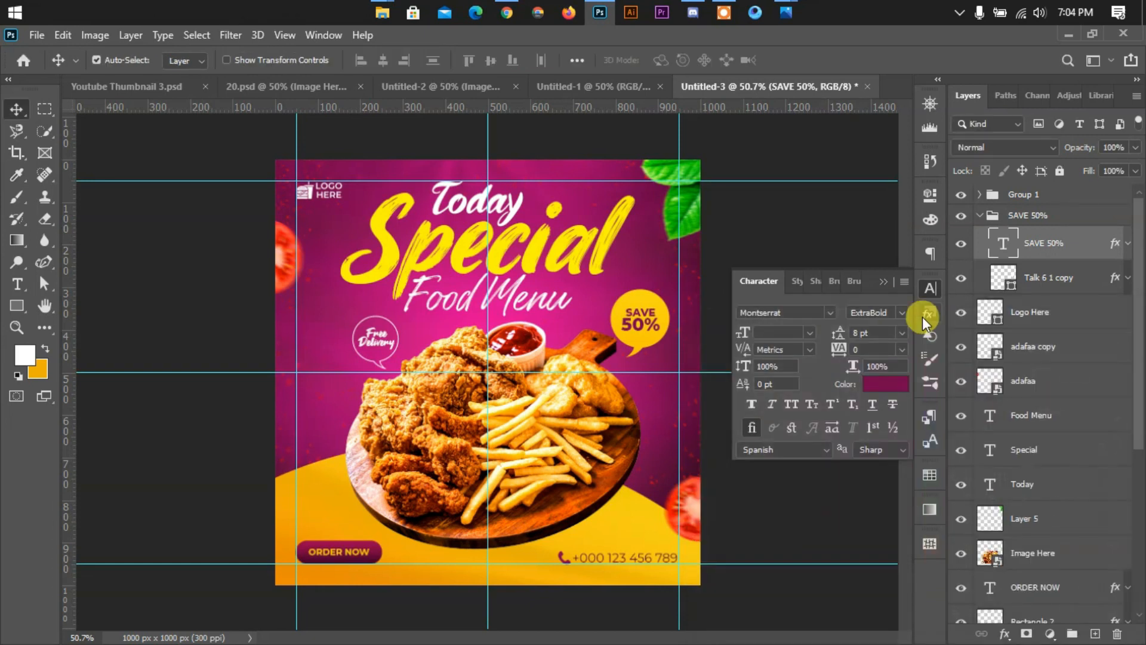
pyautogui.click(883, 281)
pyautogui.click(800, 256)
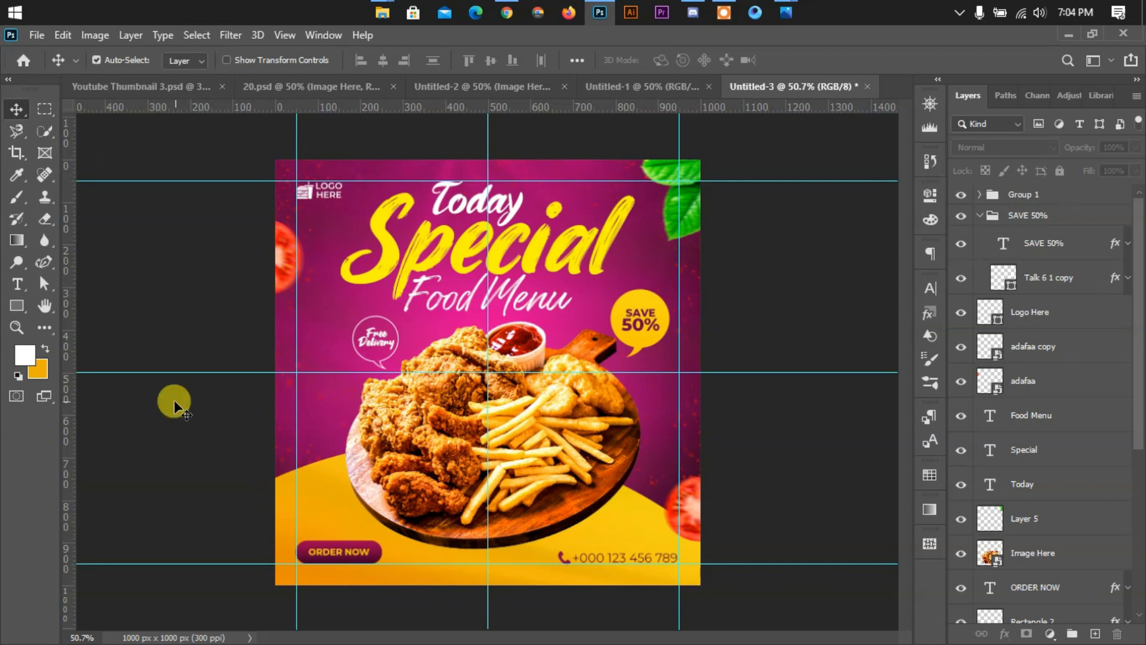
pyautogui.click(16, 327)
pyautogui.click(576, 381)
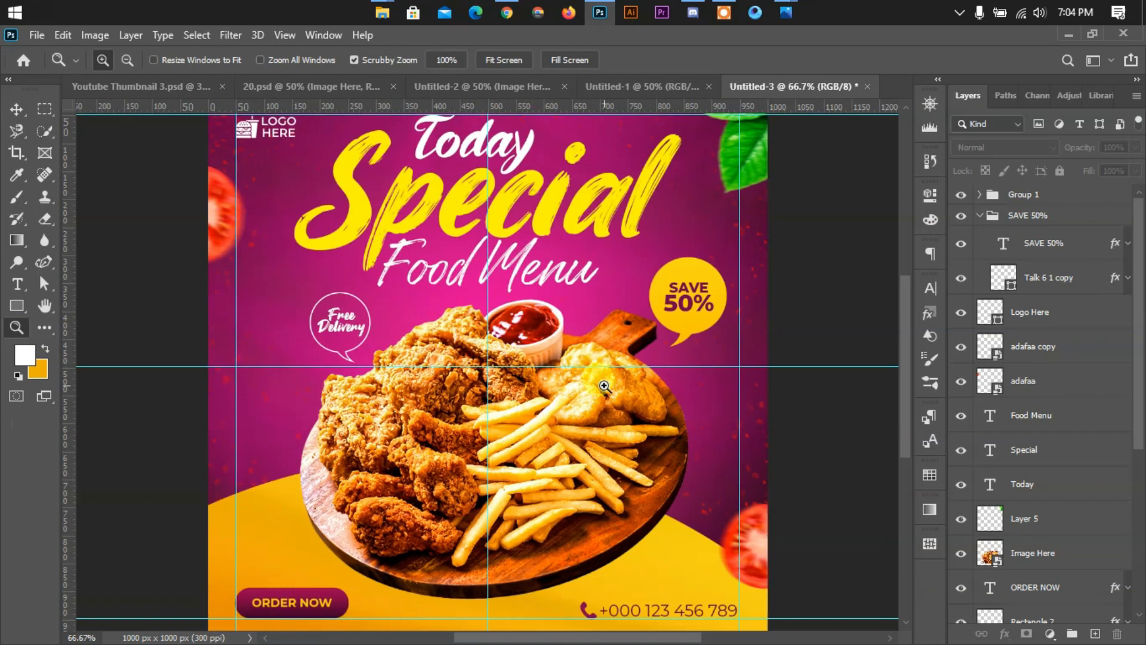
pyautogui.click(16, 109)
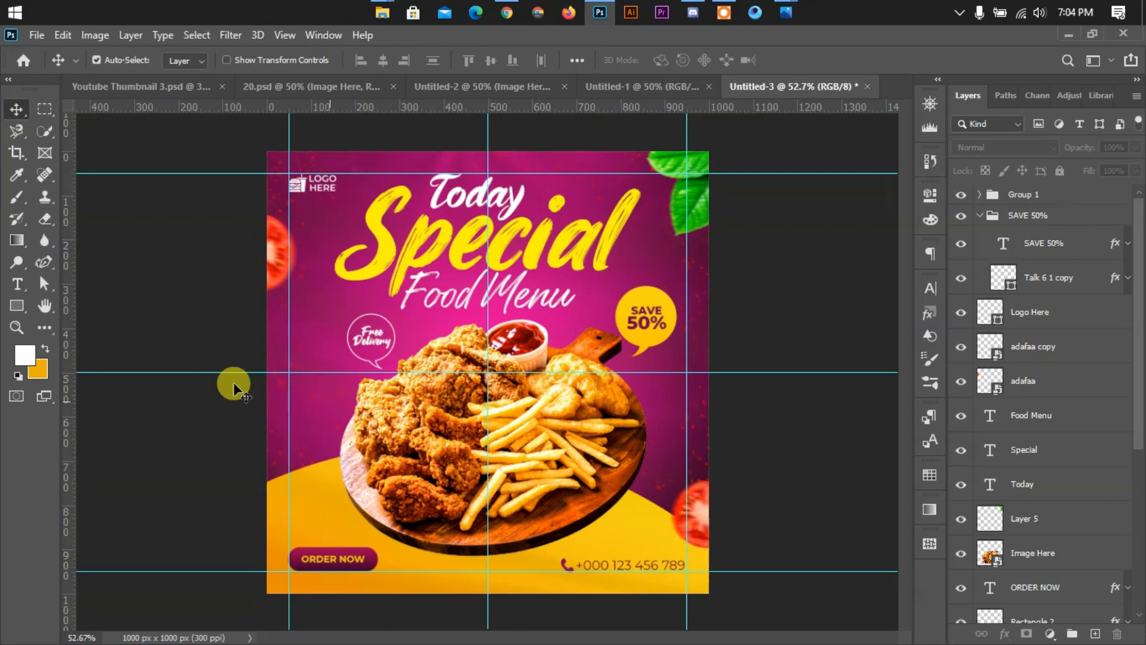